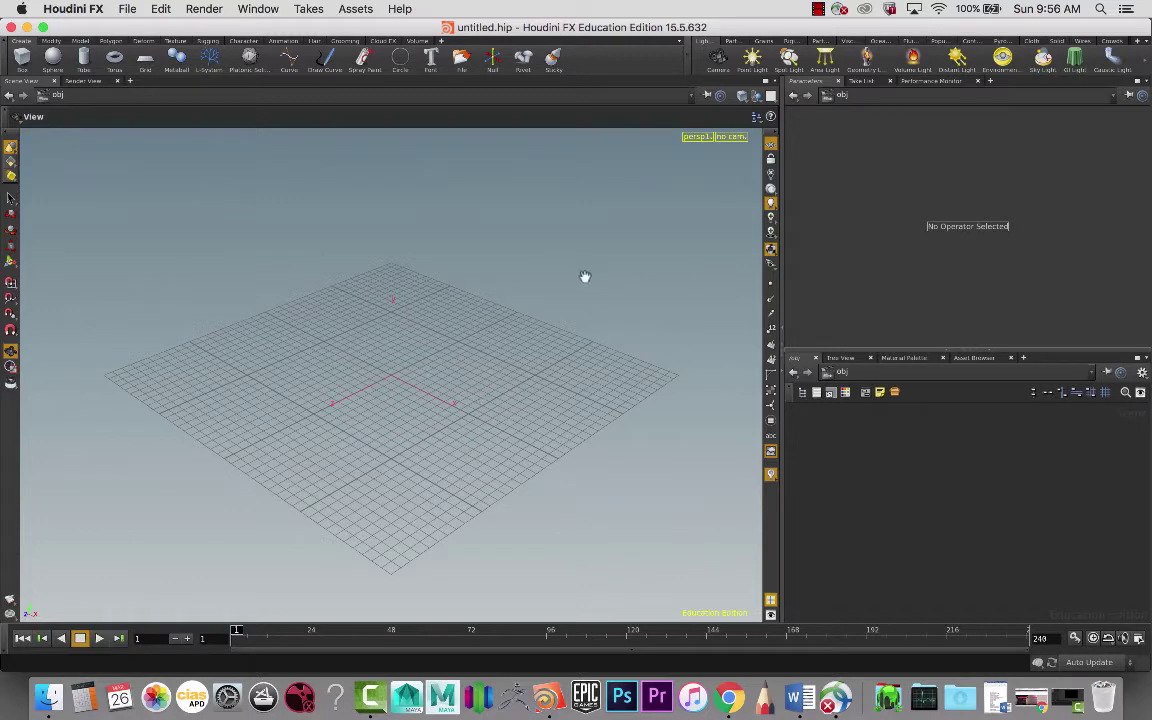
Create a polygon grid object at the scene origin
mouse_move(321, 398)
left_mouse_down()
mouse_move(317, 369)
mouse_move(334, 368)
mouse_move(330, 377)
left_mouse_up()
scroll(329, 377, "up", 5)
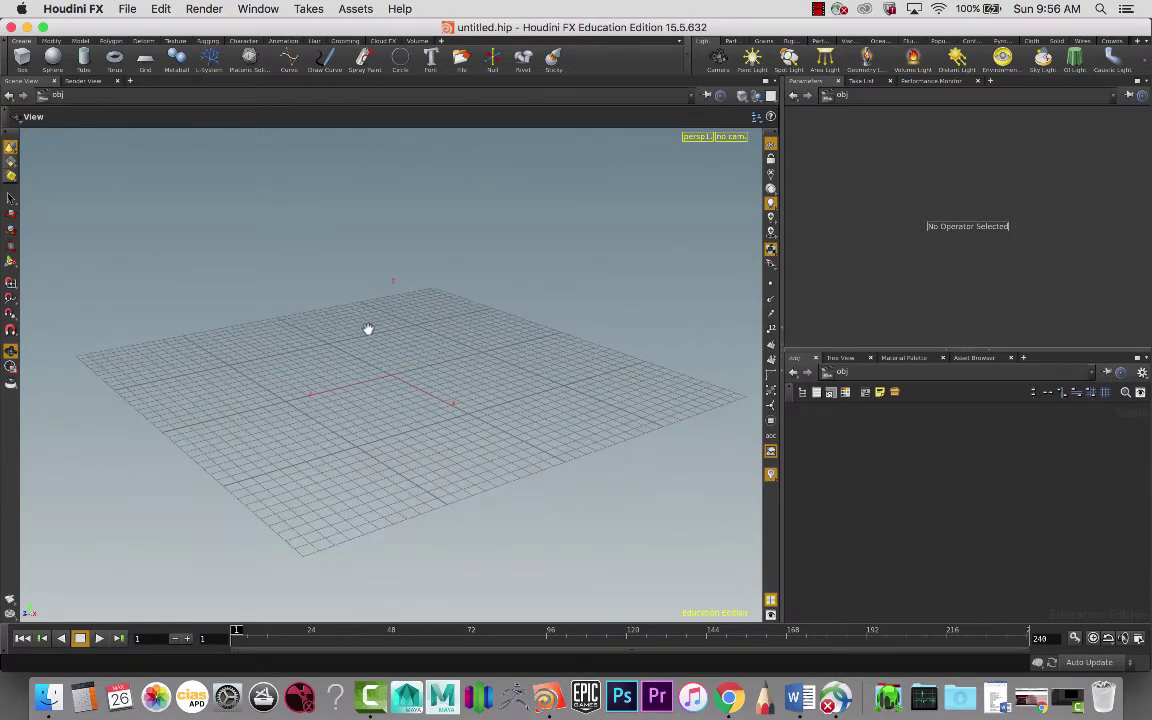
middle_click_drag(369, 328, 334, 355)
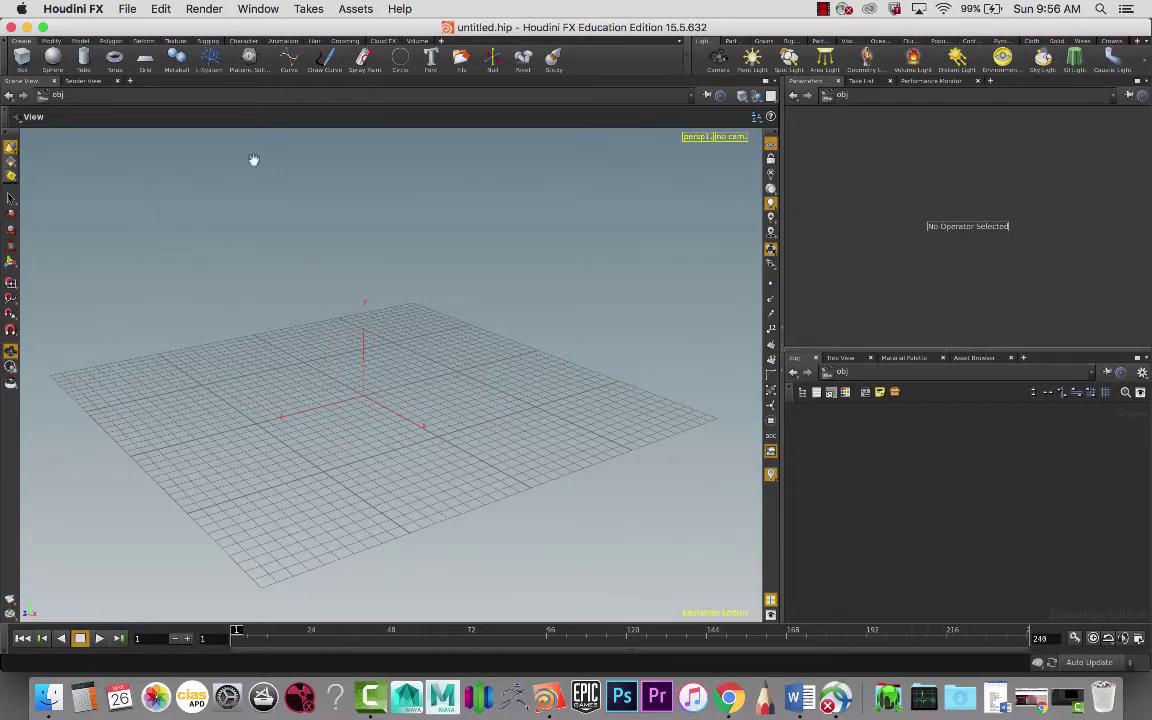
key("Return")
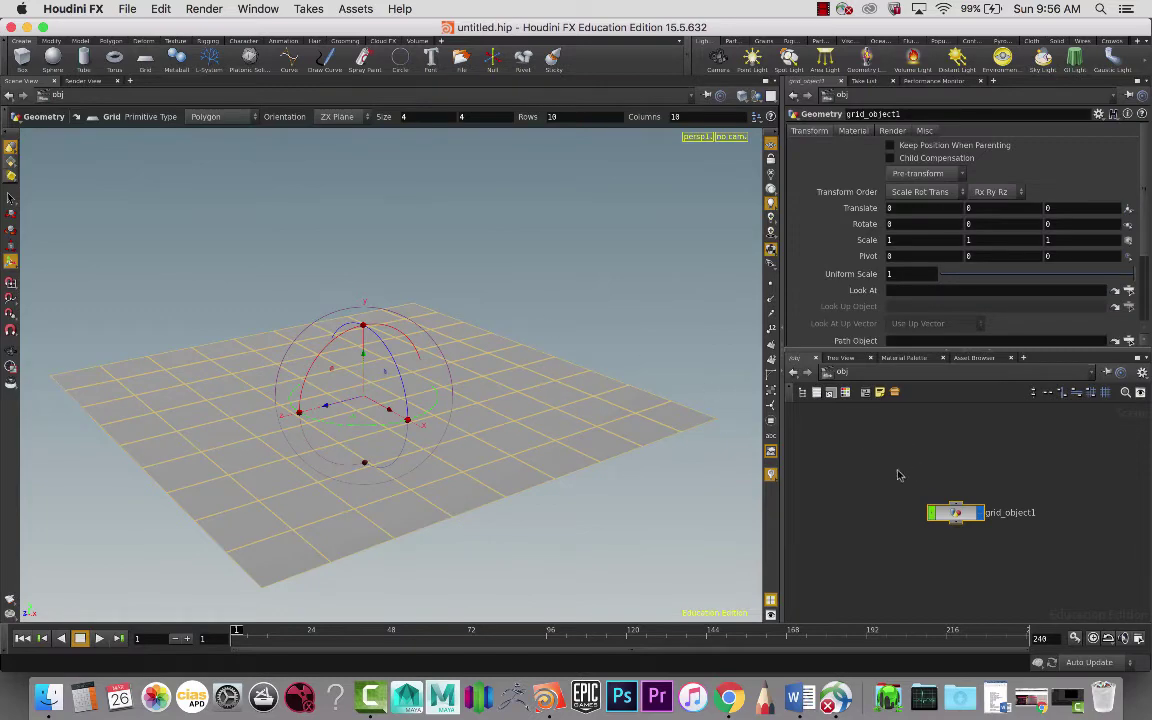
Enter the grid object's network and set the grid to 100 rows and 100 columns
left_click_drag(958, 518, 942, 475)
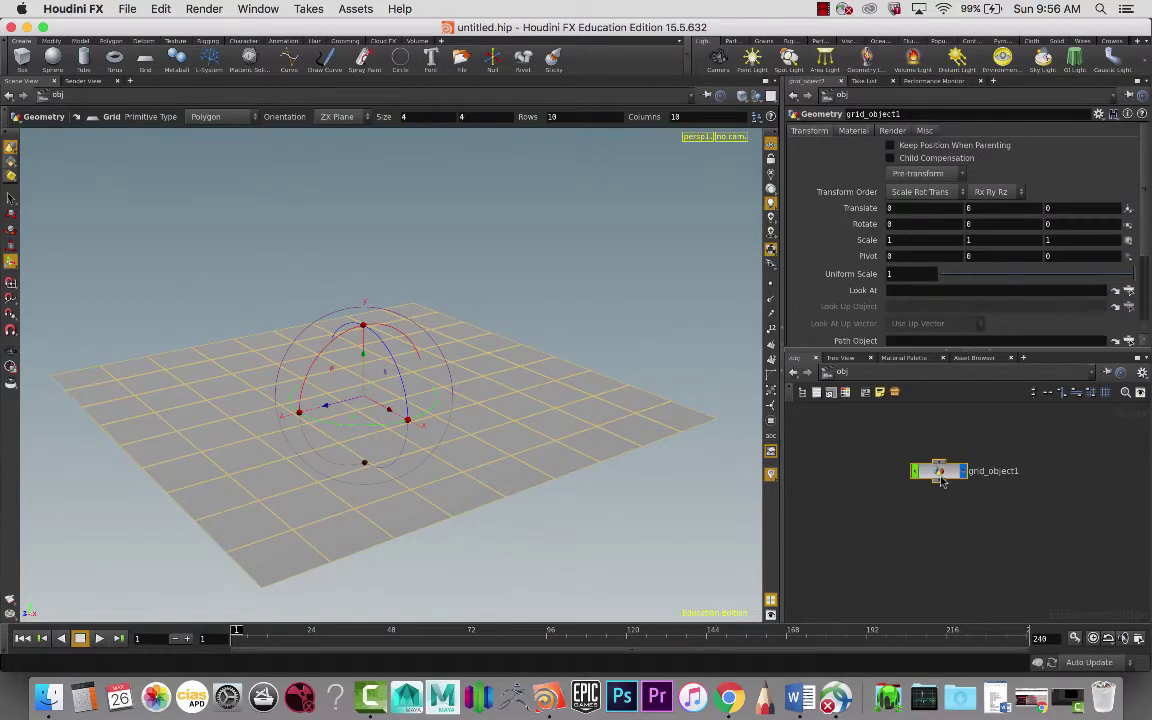
double_click(942, 476)
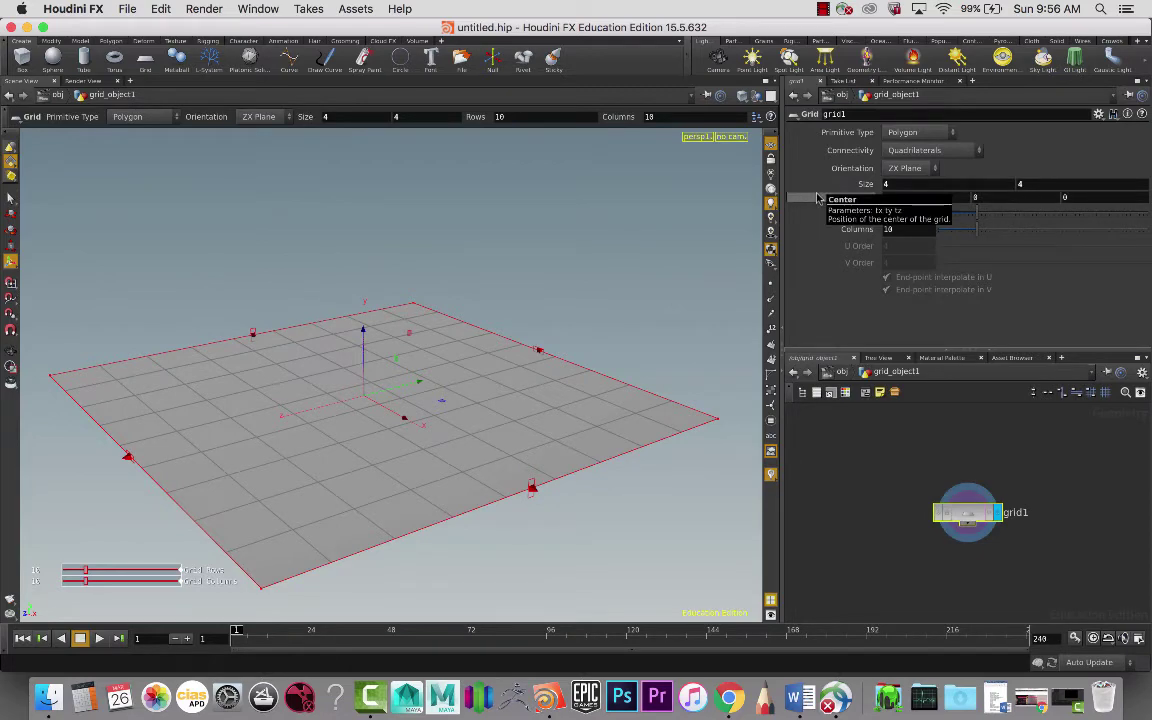
type("100")
key("Tab")
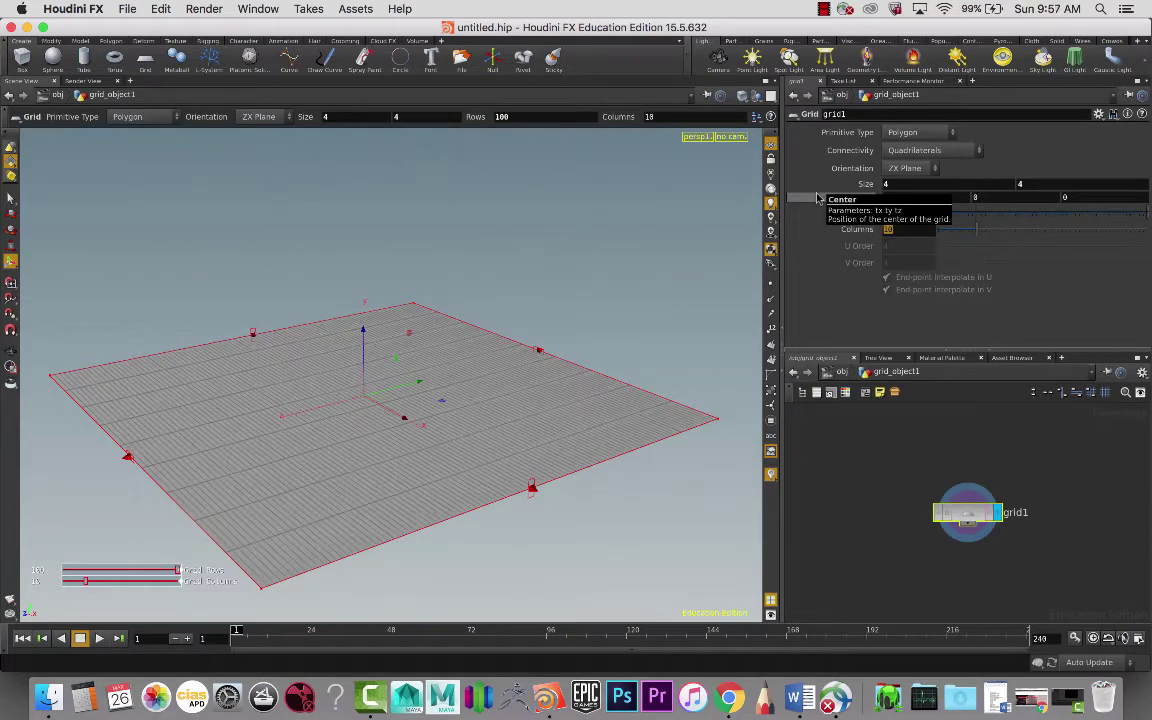
key("Return")
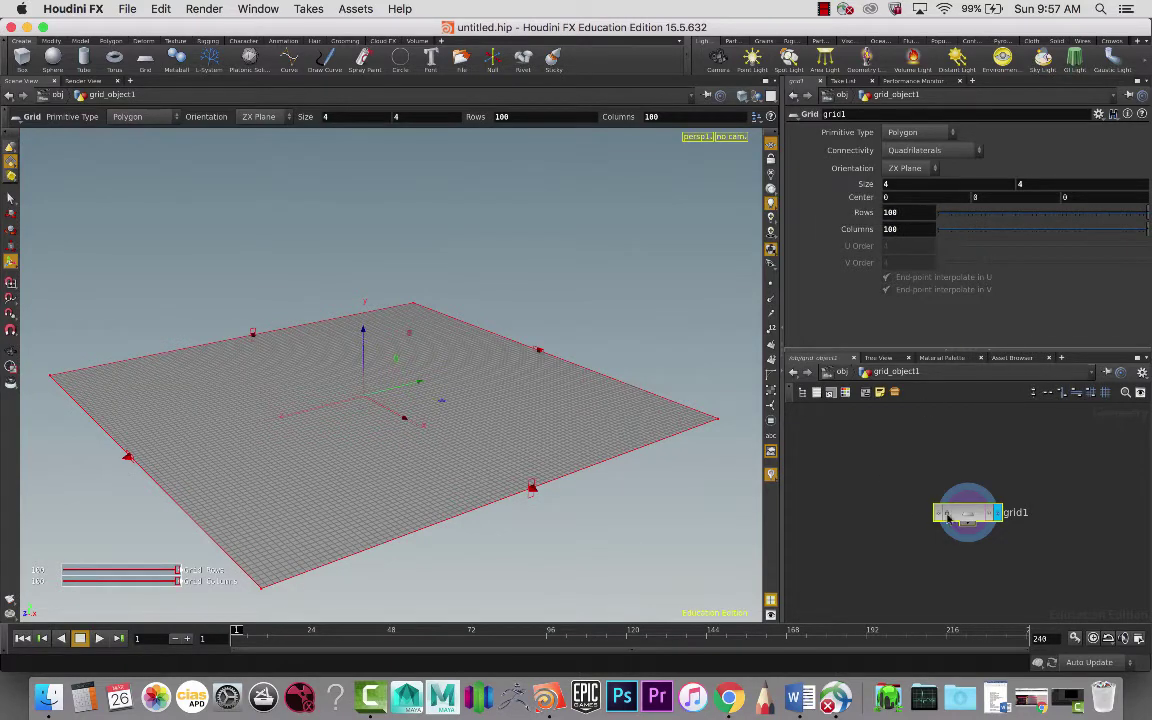
Add a Mountain node beneath the grid node in the network
left_click_drag(948, 517, 938, 473)
key("Tab")
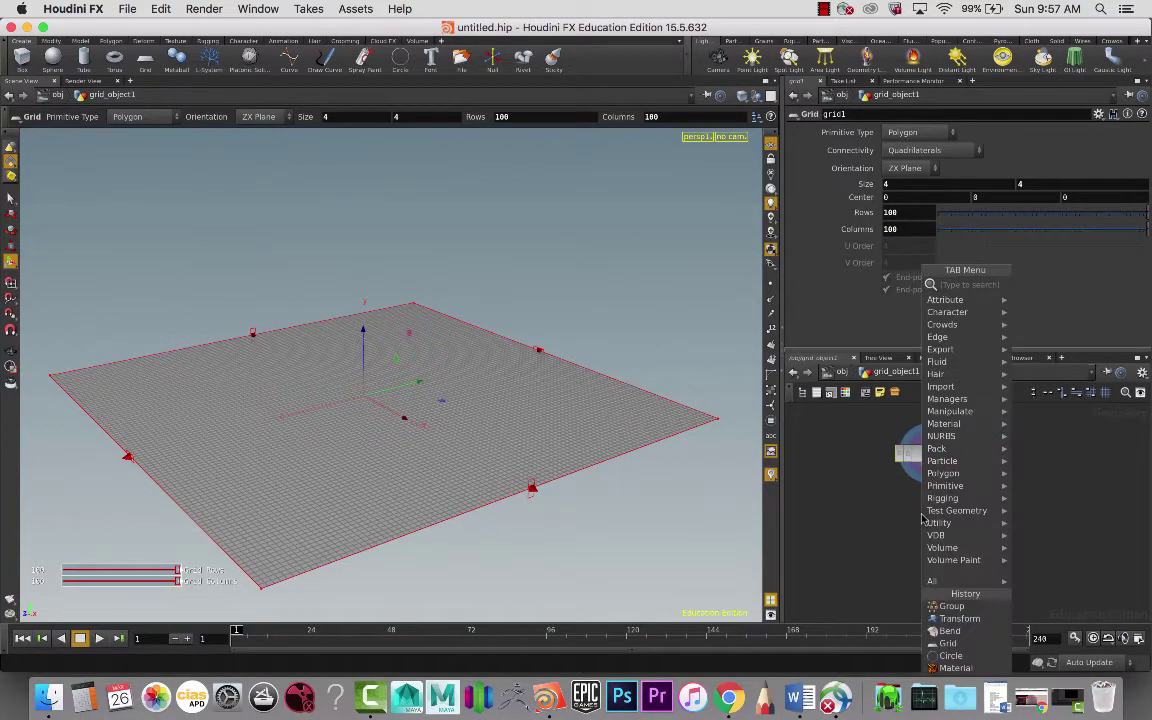
type("m")
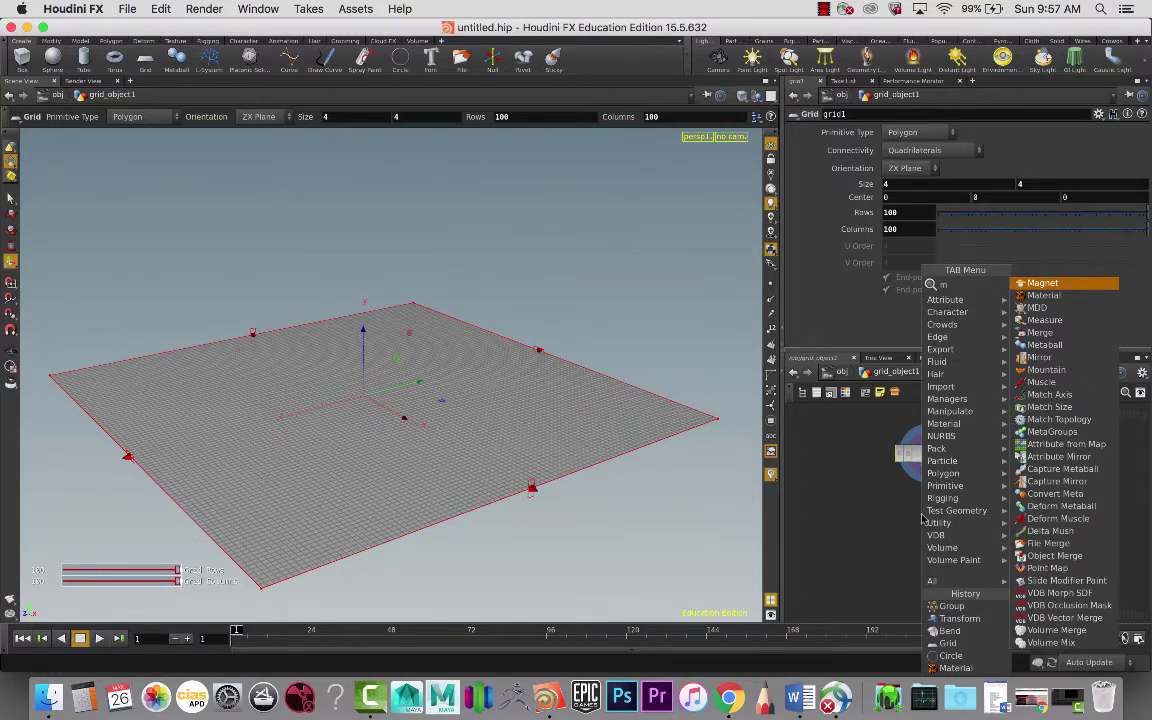
type("oun")
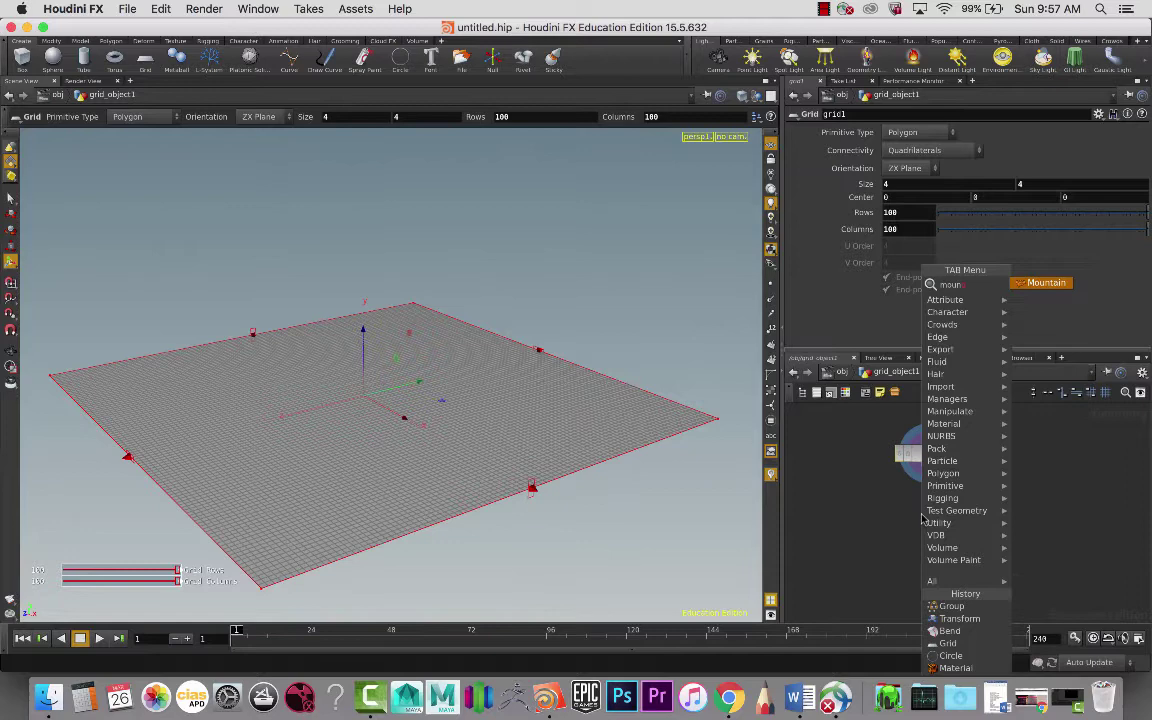
key("Return")
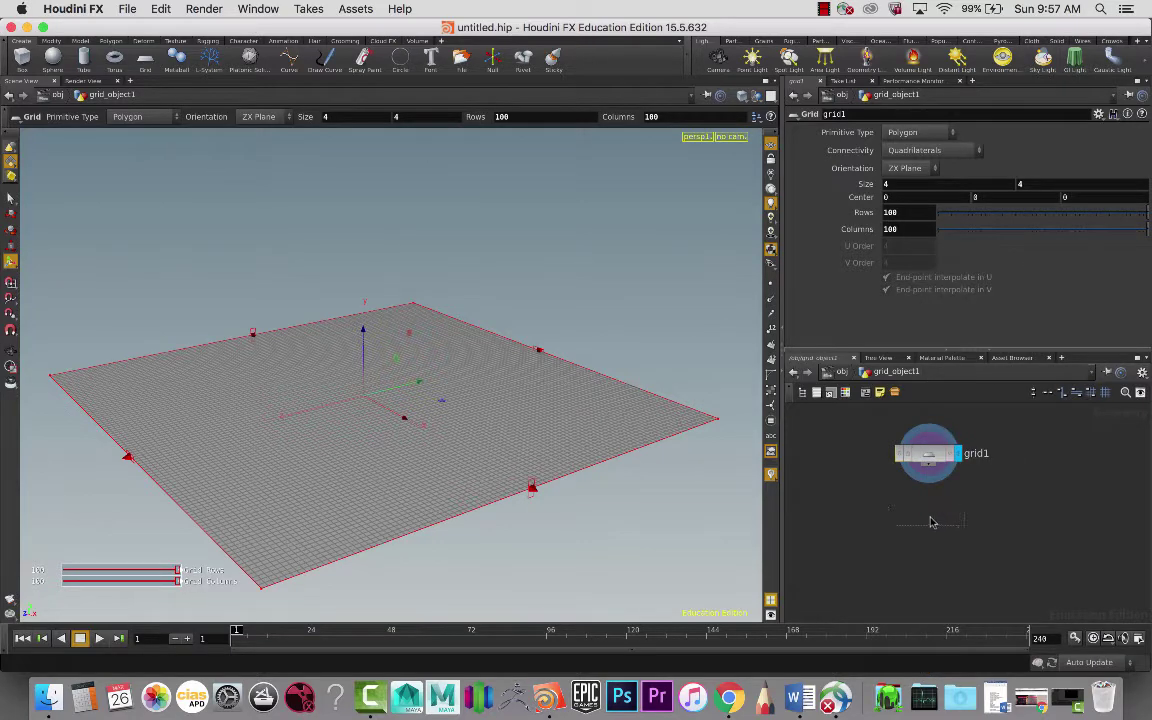
left_click(930, 517)
Connect the grid's output to the Mountain node and make the Mountain node the displayed one
left_click_drag(932, 465, 933, 504)
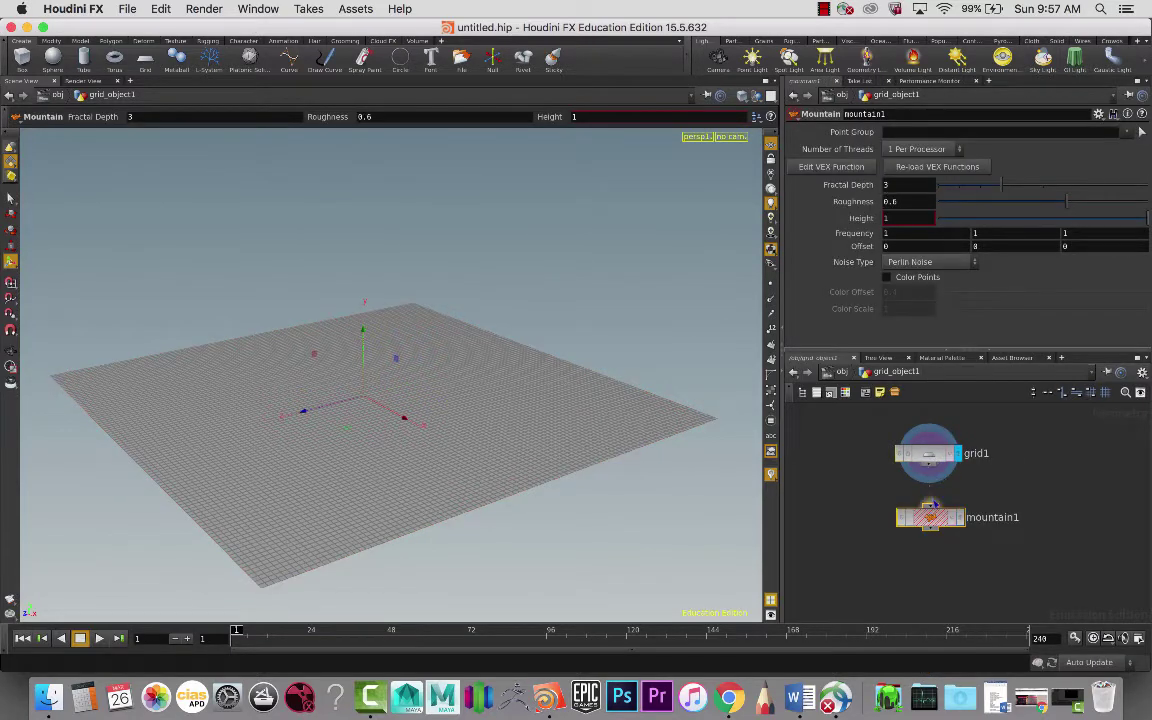
left_click(935, 510)
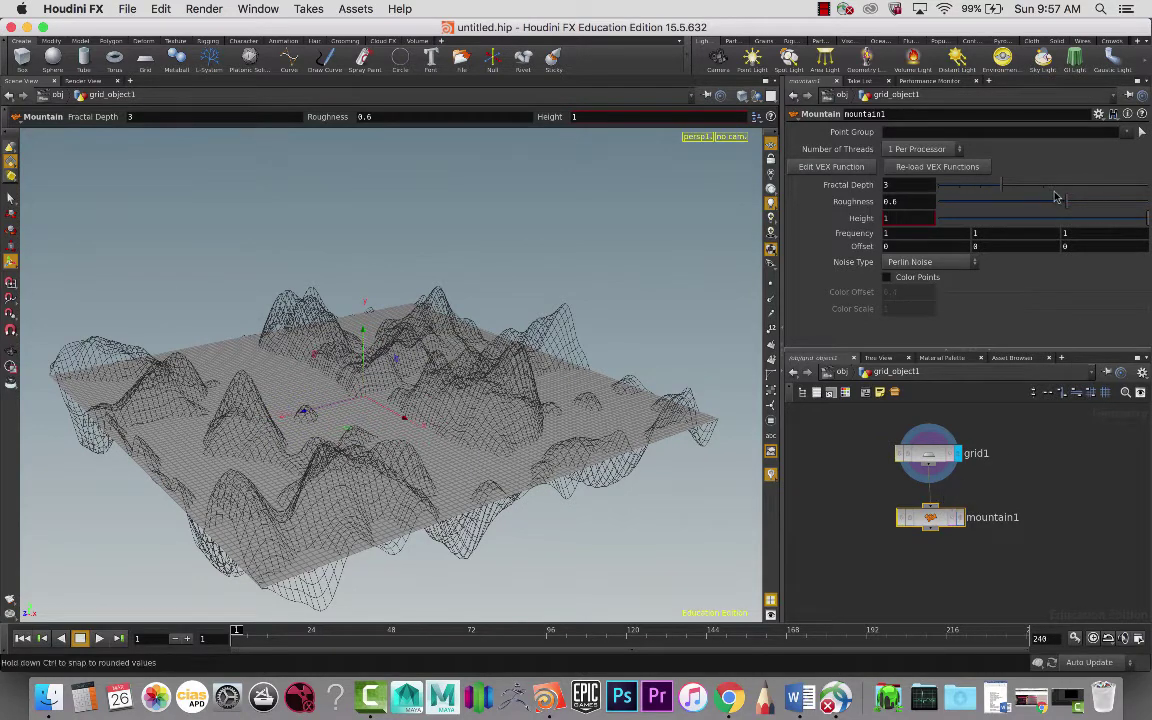
left_click(960, 522)
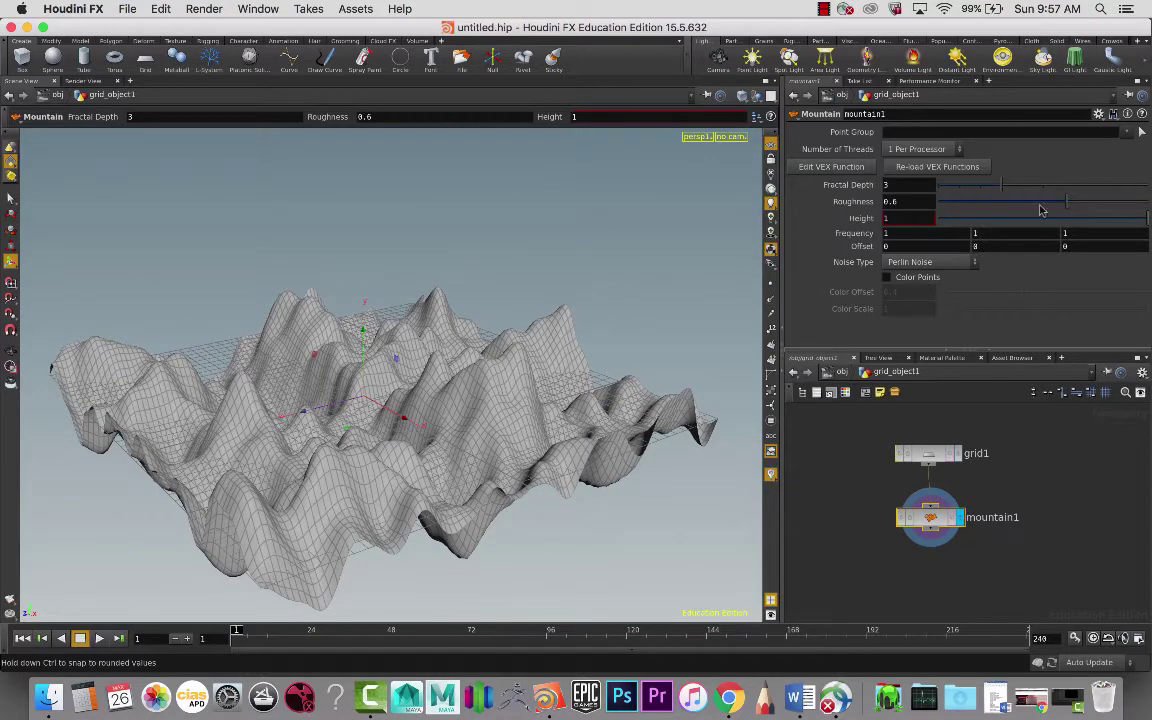
Lower the Mountain height to 0.103 and move its node closer to the grid node
left_click_drag(1040, 210, 960, 232)
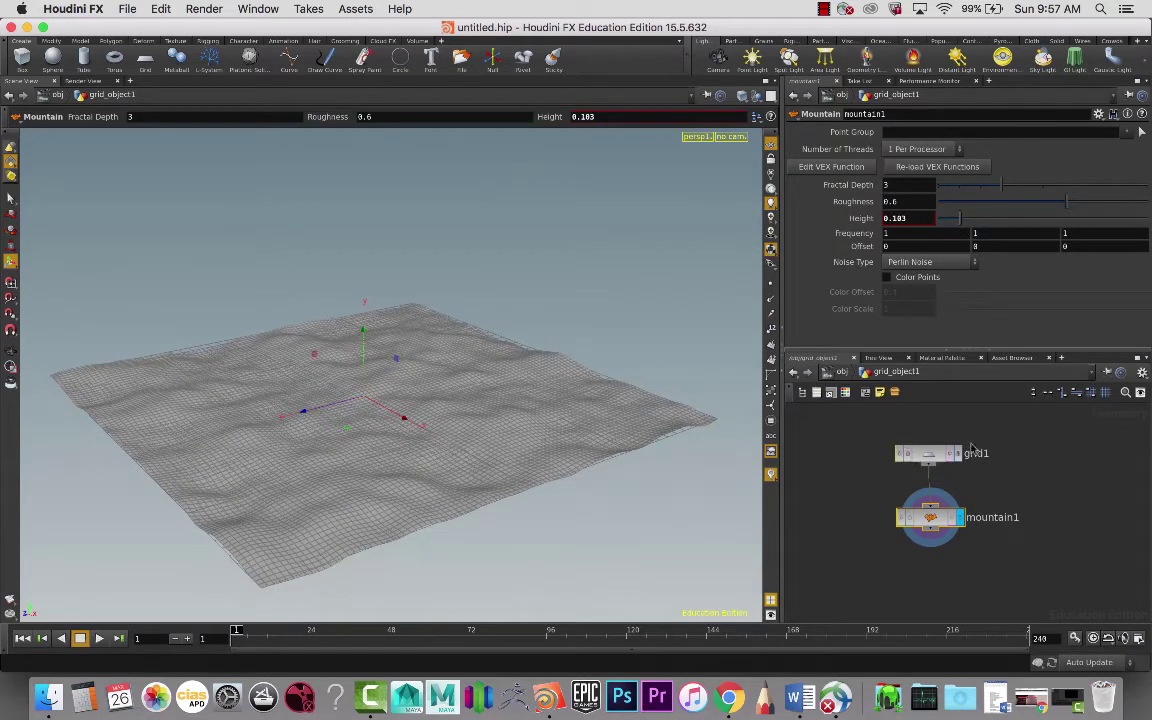
mouse_move(1027, 480)
middle_mouse_down()
mouse_move(1022, 447)
mouse_move(1015, 461)
middle_mouse_up()
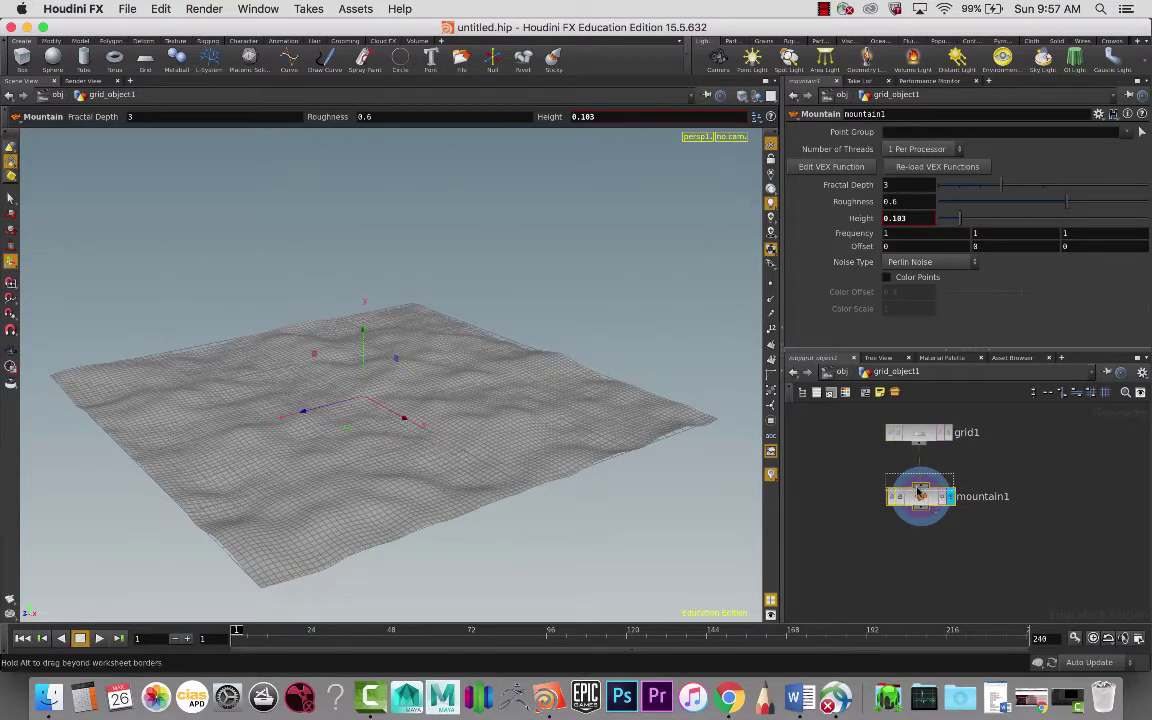
left_click_drag(932, 505, 913, 492)
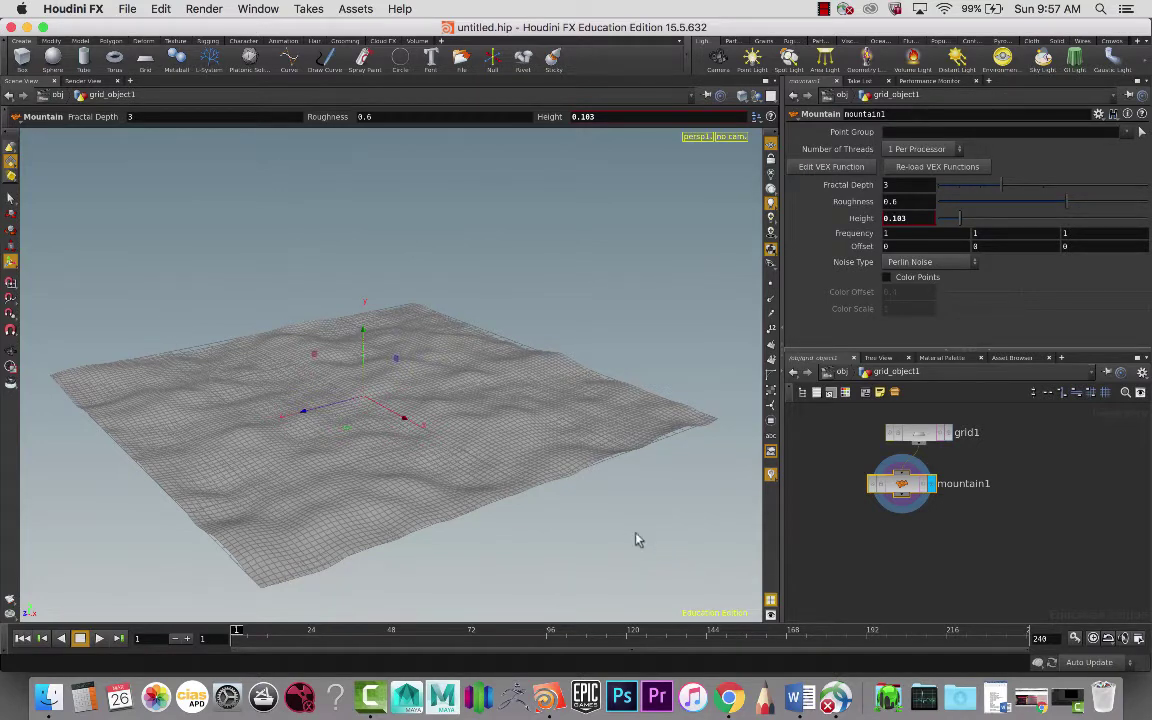
Switch the Select tool to Brush Picking and enlarge the brush radius to 112
left_click_drag(636, 540, 591, 543)
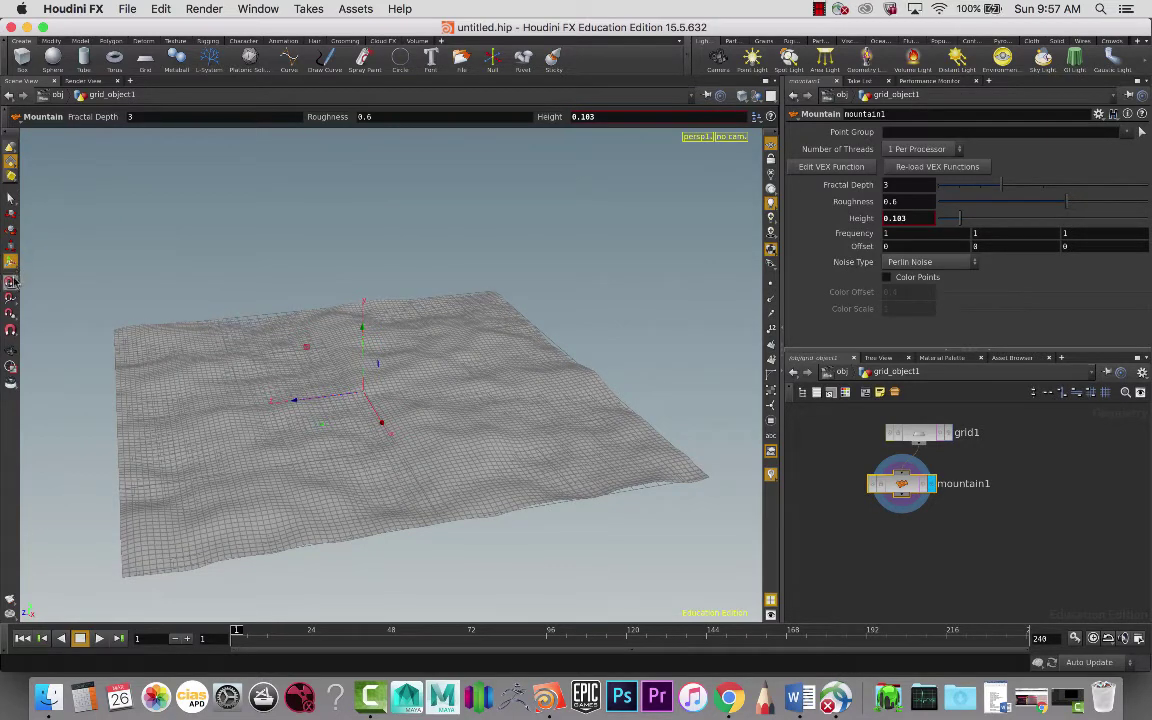
left_click(11, 199)
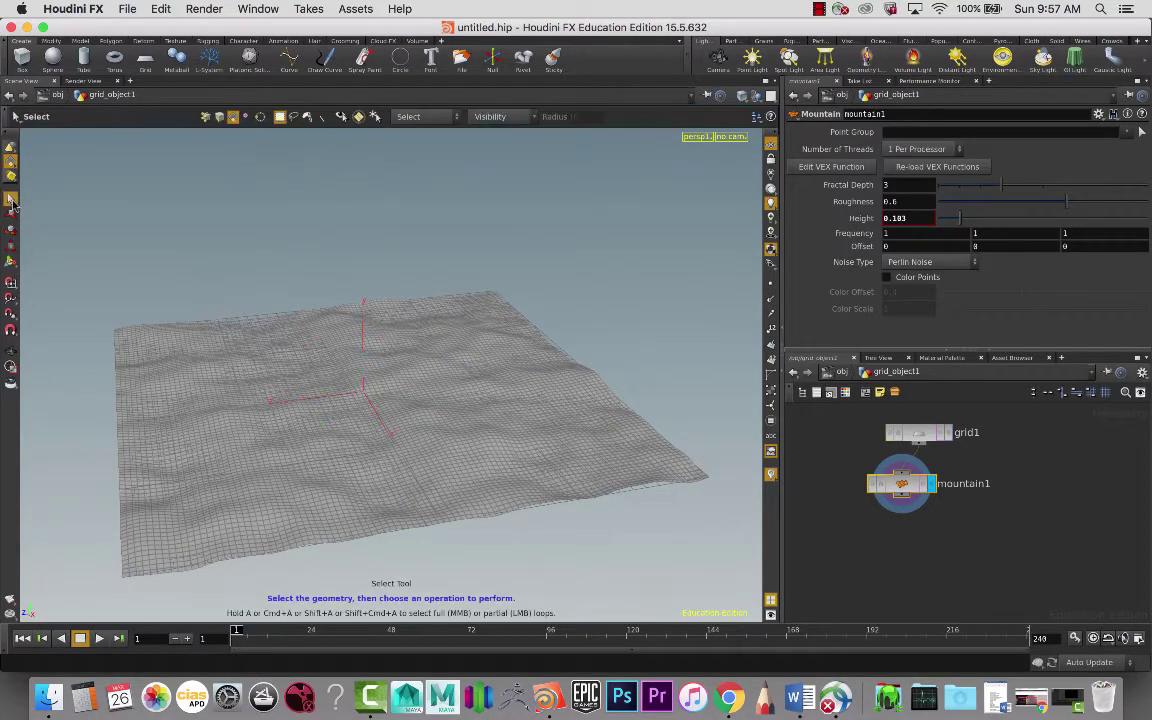
right_click(11, 199)
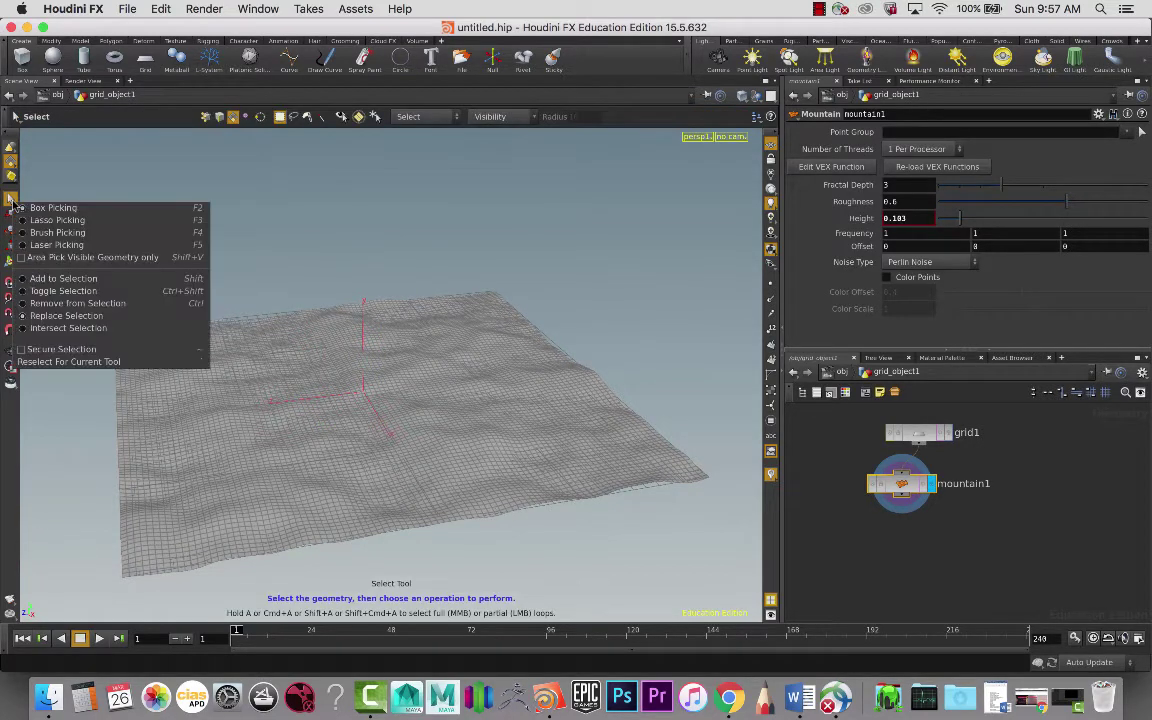
left_click(91, 234)
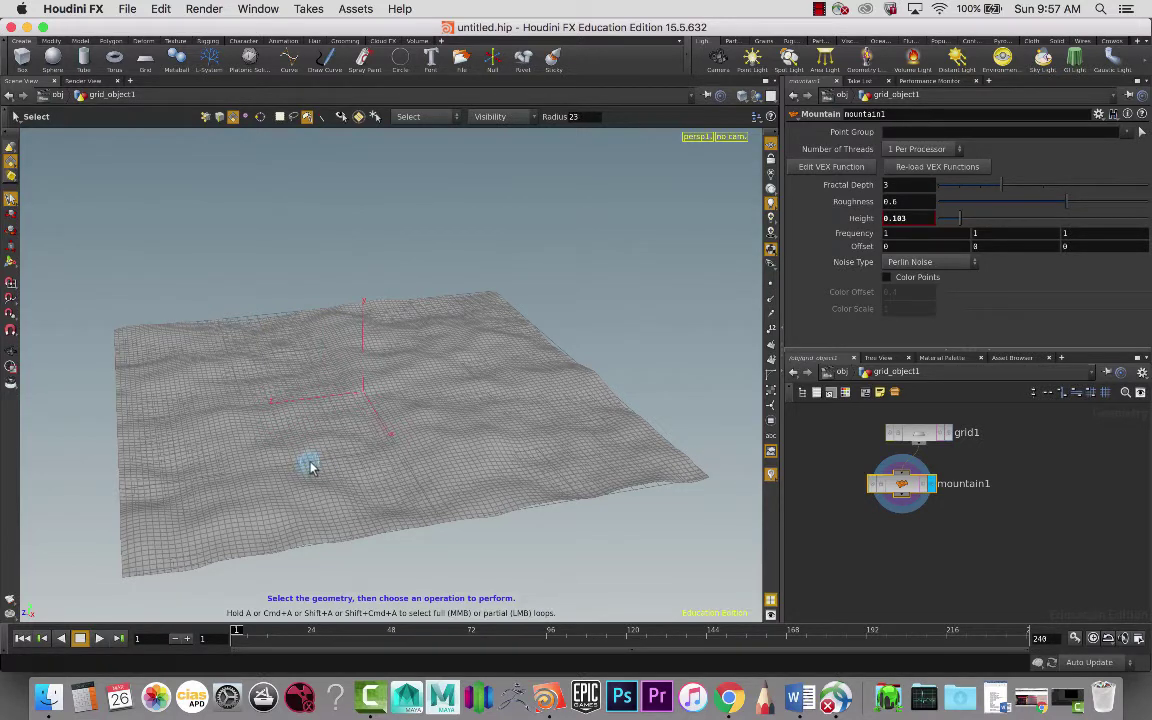
scroll(310, 467, "up", 6)
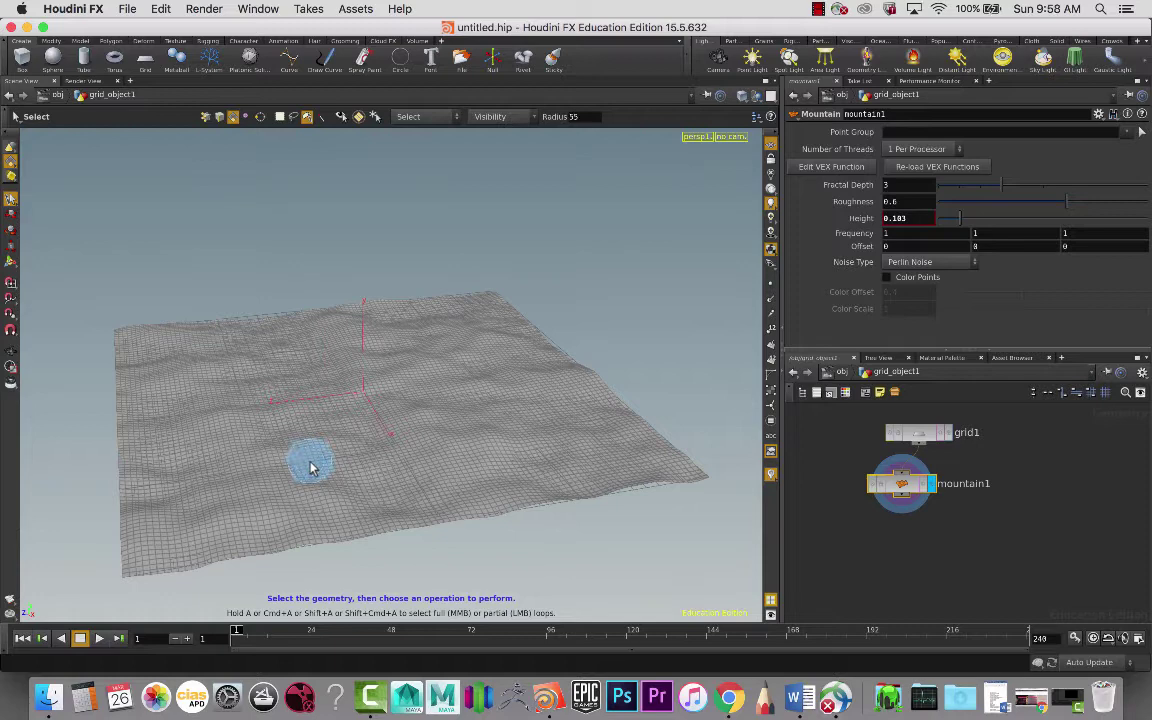
scroll(310, 467, "up", 7)
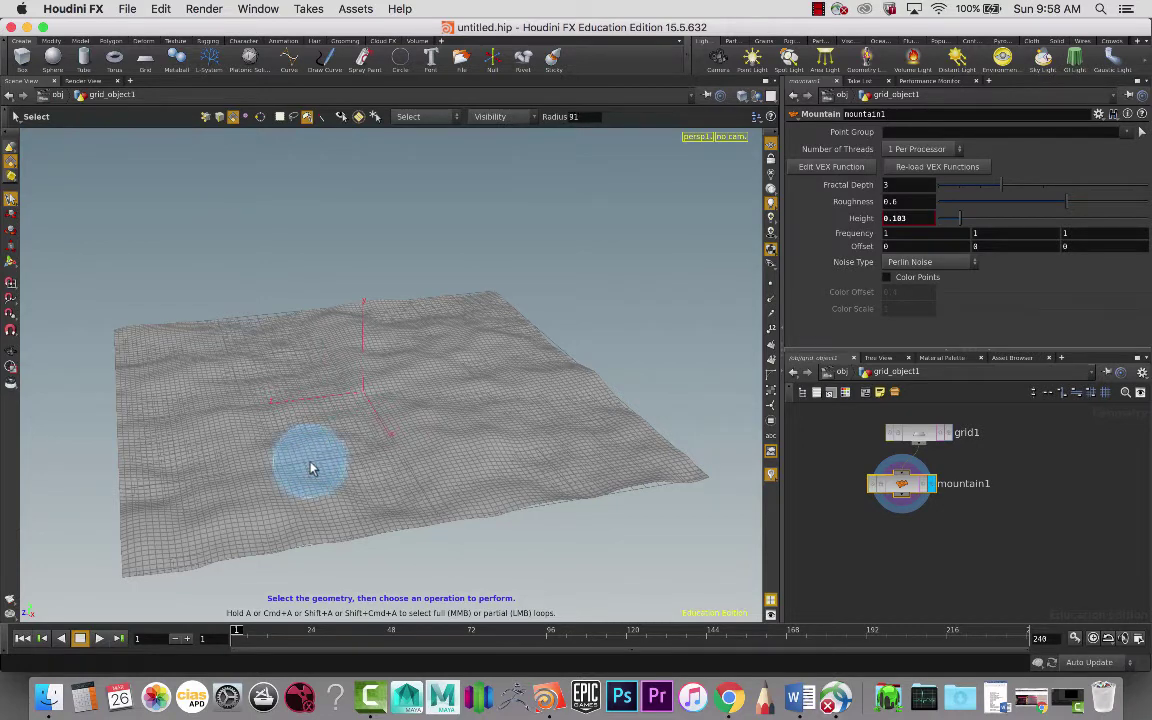
scroll(310, 467, "up", 3)
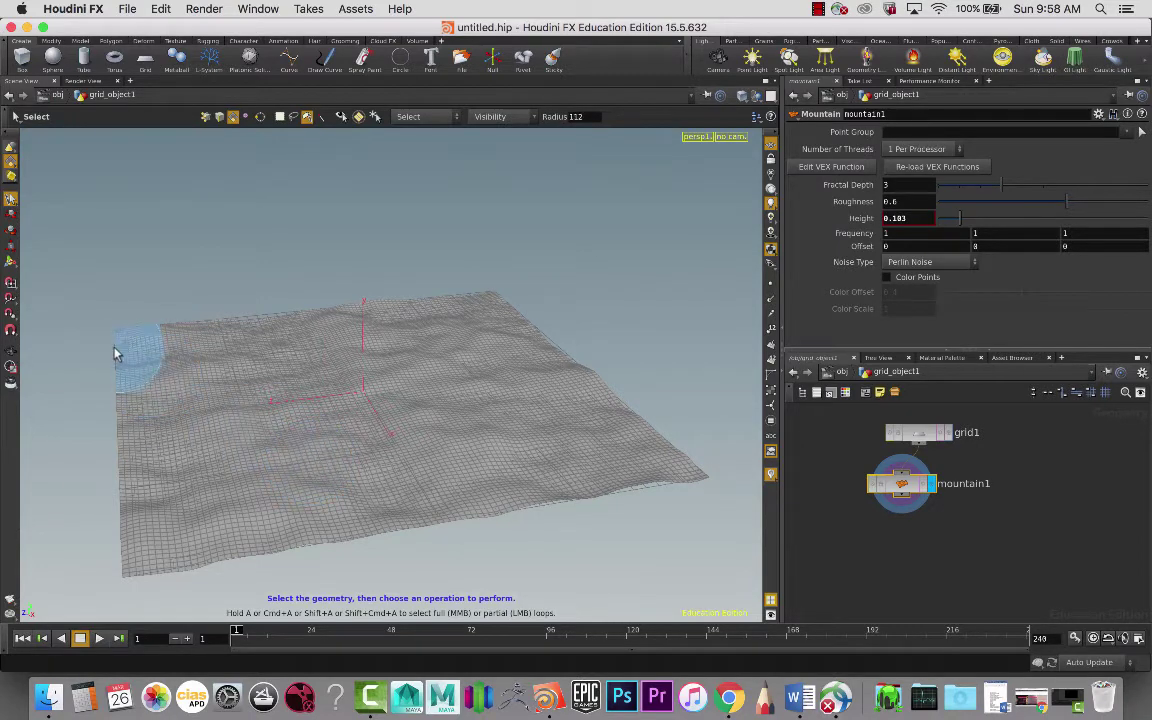
Brush-select the terrain on both sides, leaving a winding path unselected through the middle
left_click(140, 358)
mouse_move(140, 358)
left_mouse_down()
mouse_move(229, 465)
mouse_move(129, 378)
mouse_move(157, 535)
mouse_move(267, 470)
mouse_move(339, 508)
left_mouse_up()
left_click_drag(336, 566, 321, 553)
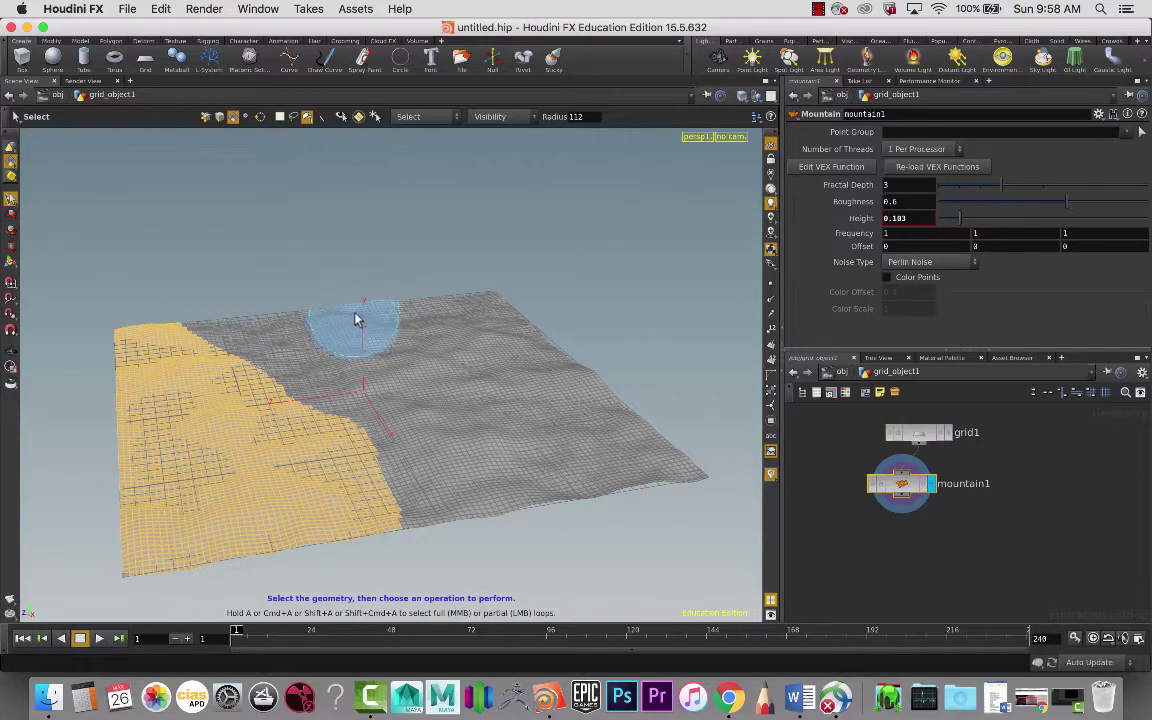
mouse_move(355, 293)
left_mouse_down()
mouse_move(500, 300)
mouse_move(488, 326)
mouse_move(540, 466)
mouse_move(550, 545)
left_mouse_up()
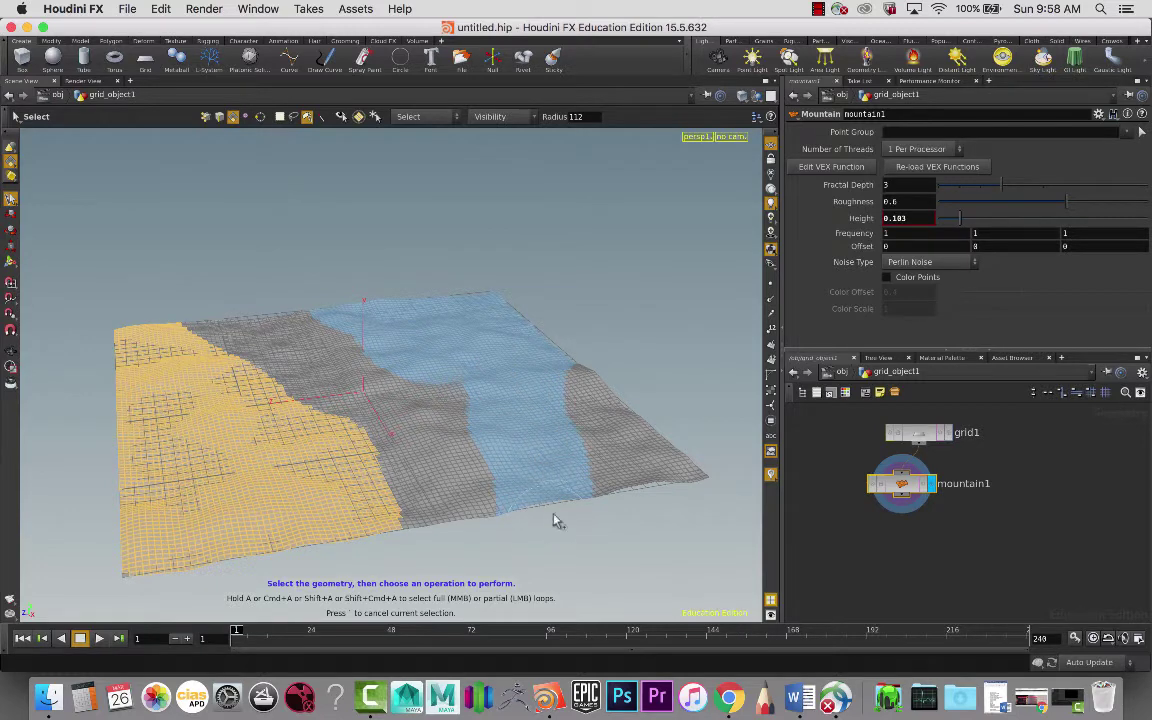
mouse_move(489, 381)
left_mouse_down()
mouse_move(635, 406)
mouse_move(589, 432)
mouse_move(662, 512)
left_mouse_up()
left_click_drag(660, 460, 661, 462)
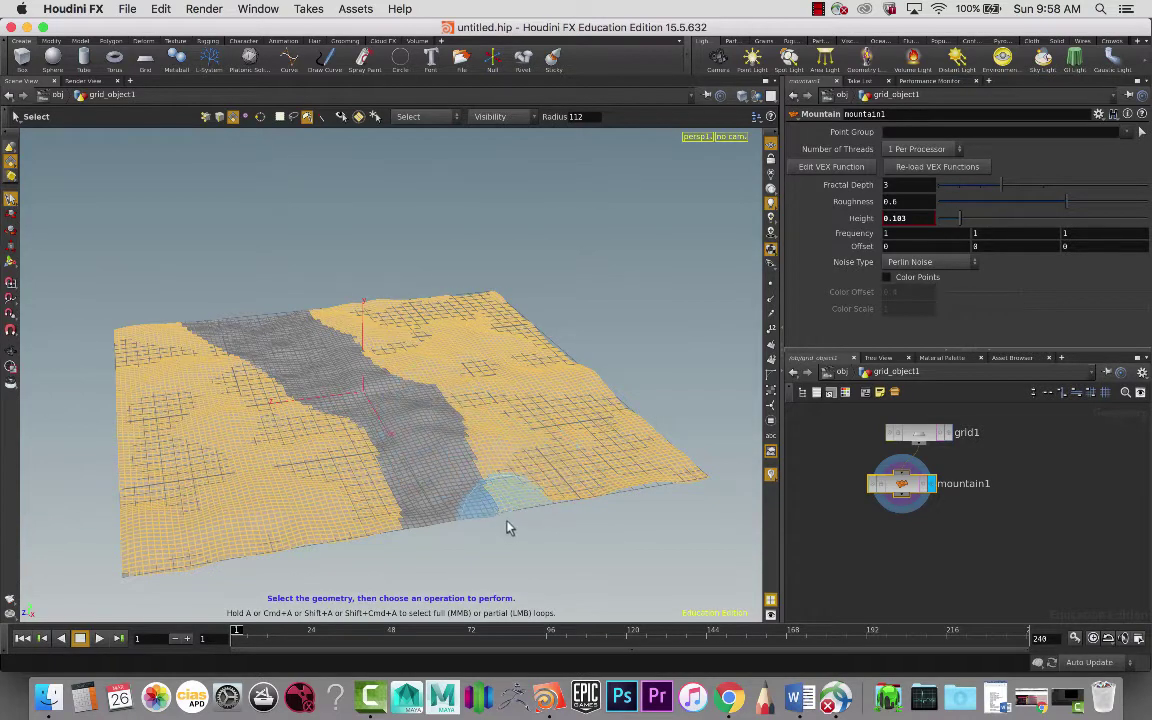
Deselect terrain along the right edge of the path's near half to widen it, and undo a stroke on its left edge
key("Escape")
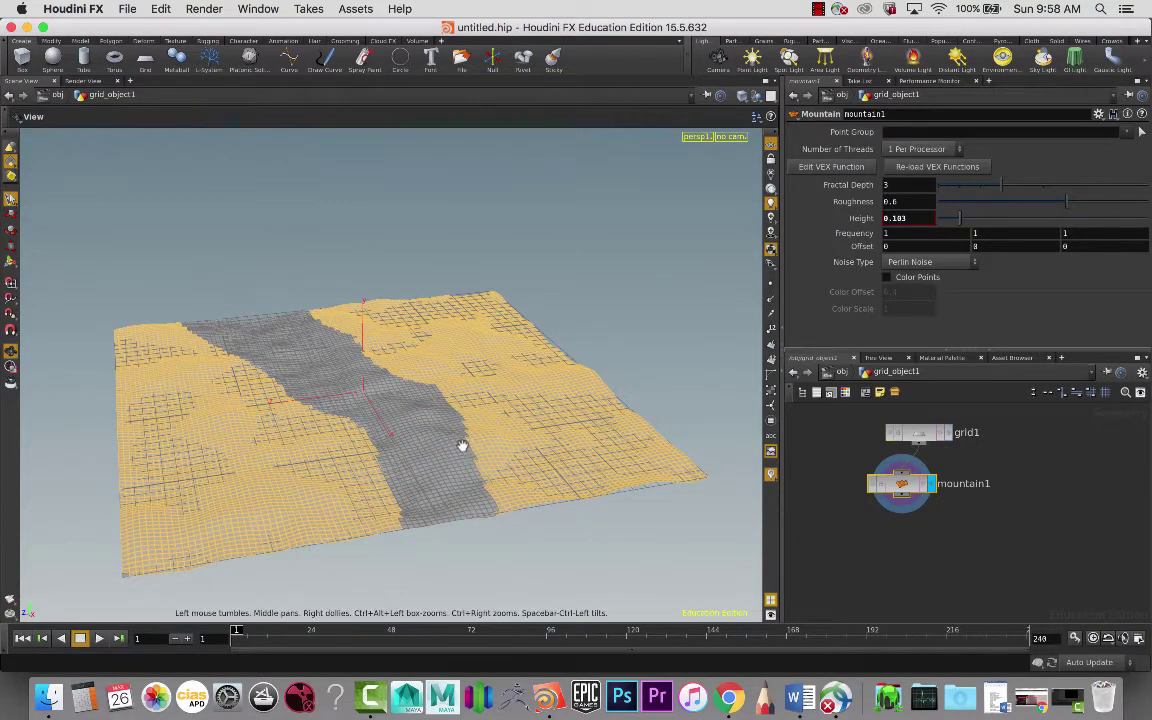
key("s")
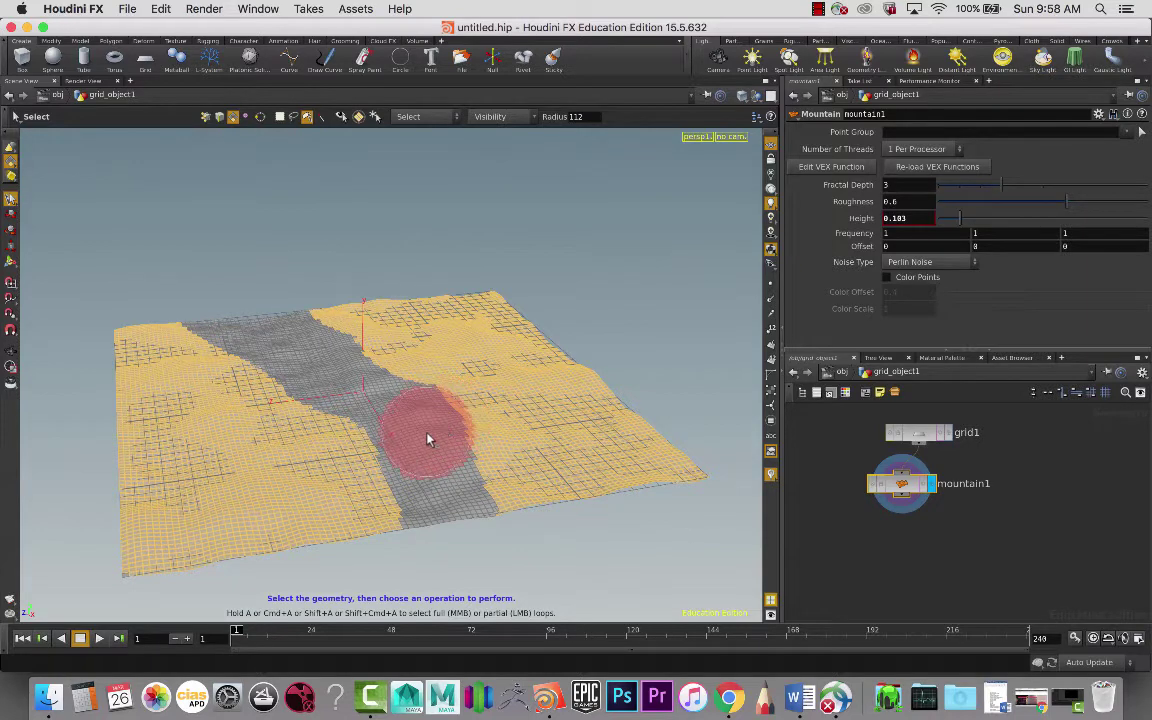
left_click_drag(426, 431, 490, 556)
left_click_drag(462, 474, 526, 600)
left_click_drag(467, 459, 560, 552)
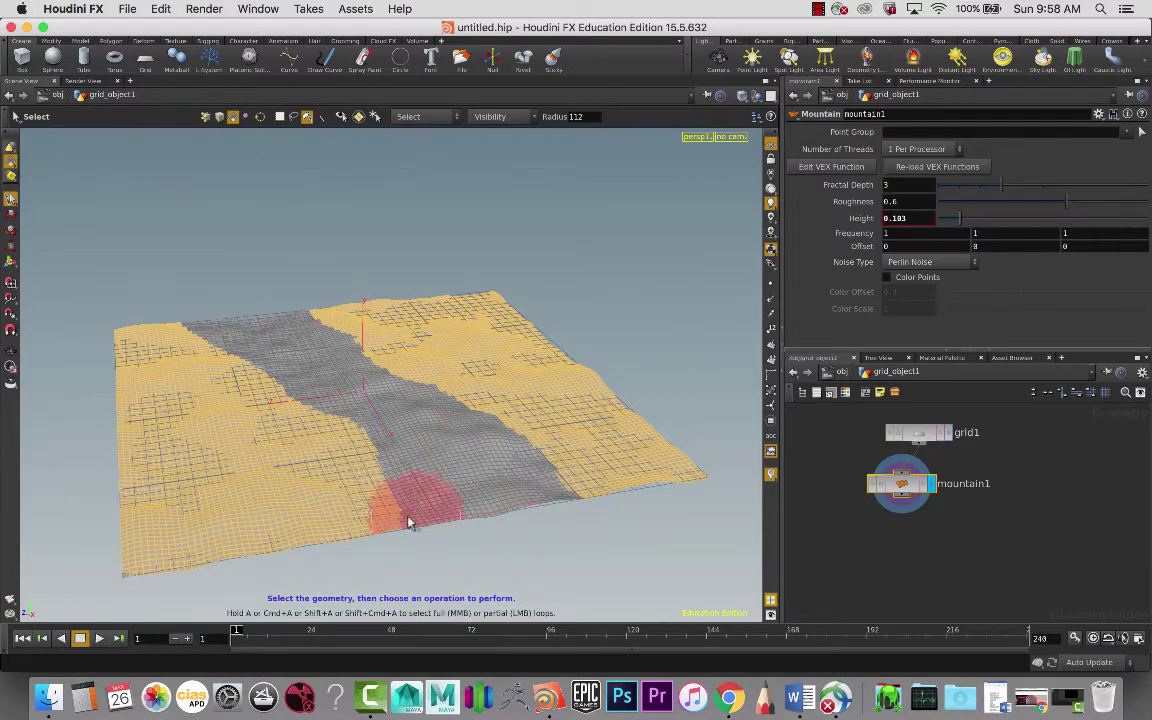
left_click_drag(410, 453, 426, 628)
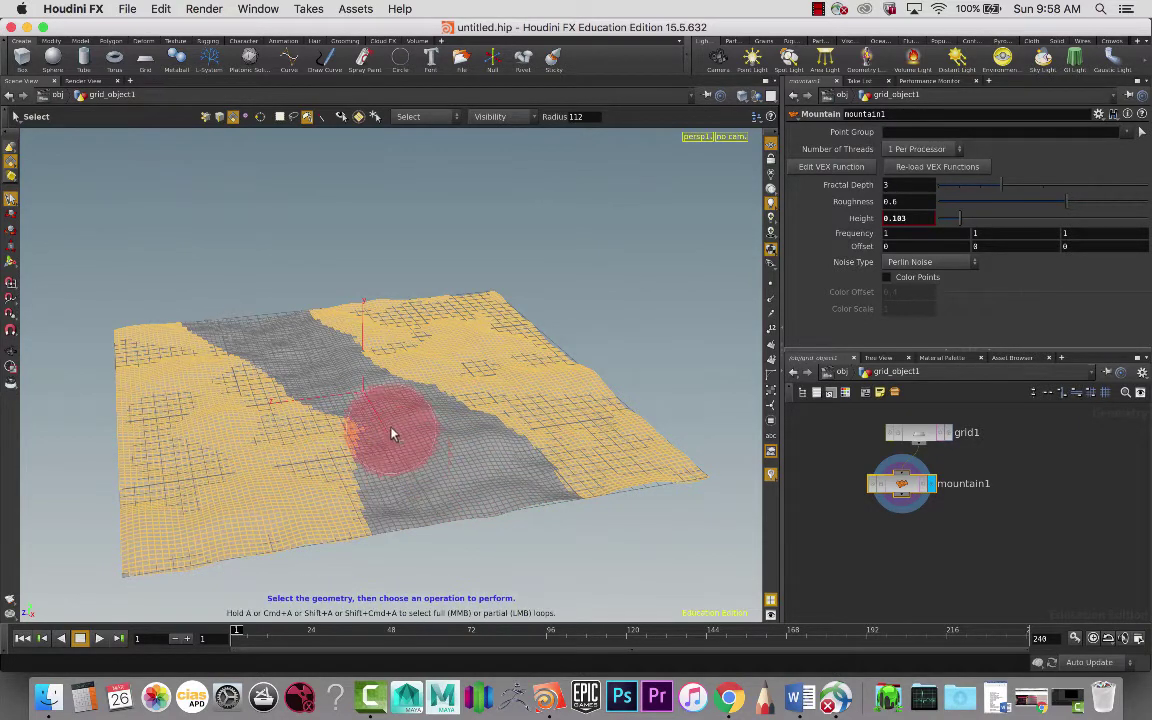
key("super+z")
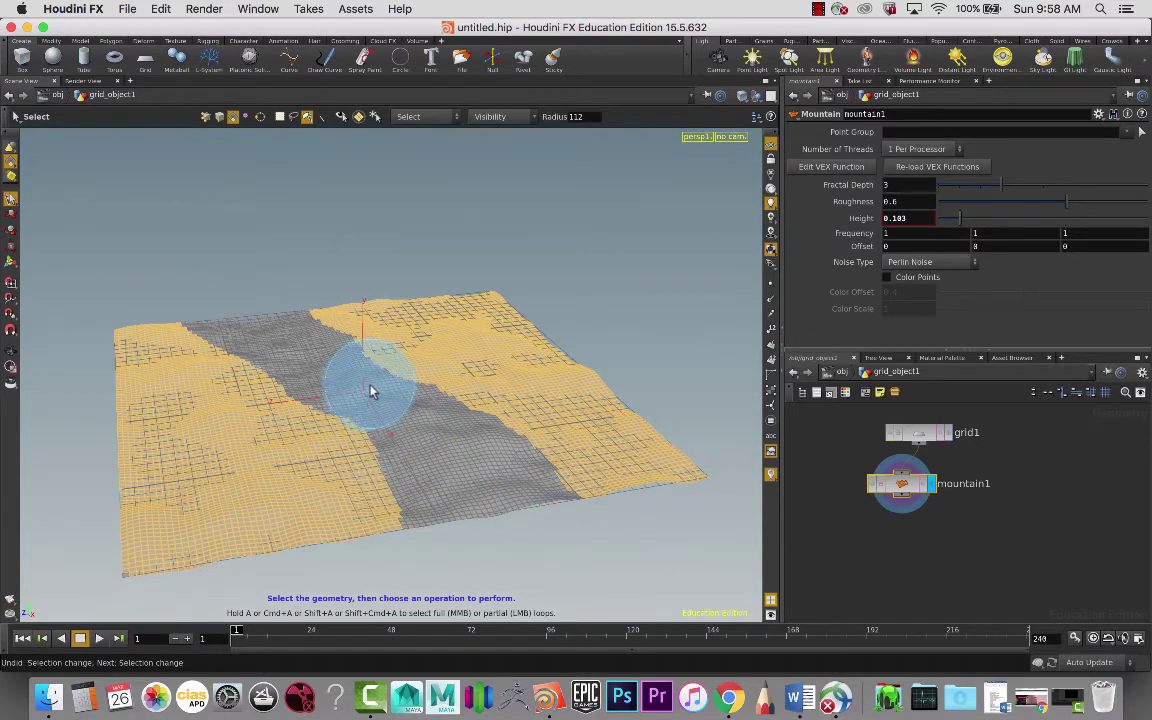
Deselect terrain along the right edge of the path's far half to widen it
mouse_move(370, 392)
left_mouse_down()
mouse_move(340, 362)
mouse_move(430, 452)
left_mouse_up()
mouse_move(405, 400)
left_mouse_down()
mouse_move(419, 411)
mouse_move(296, 327)
mouse_move(257, 321)
mouse_move(411, 406)
left_mouse_up()
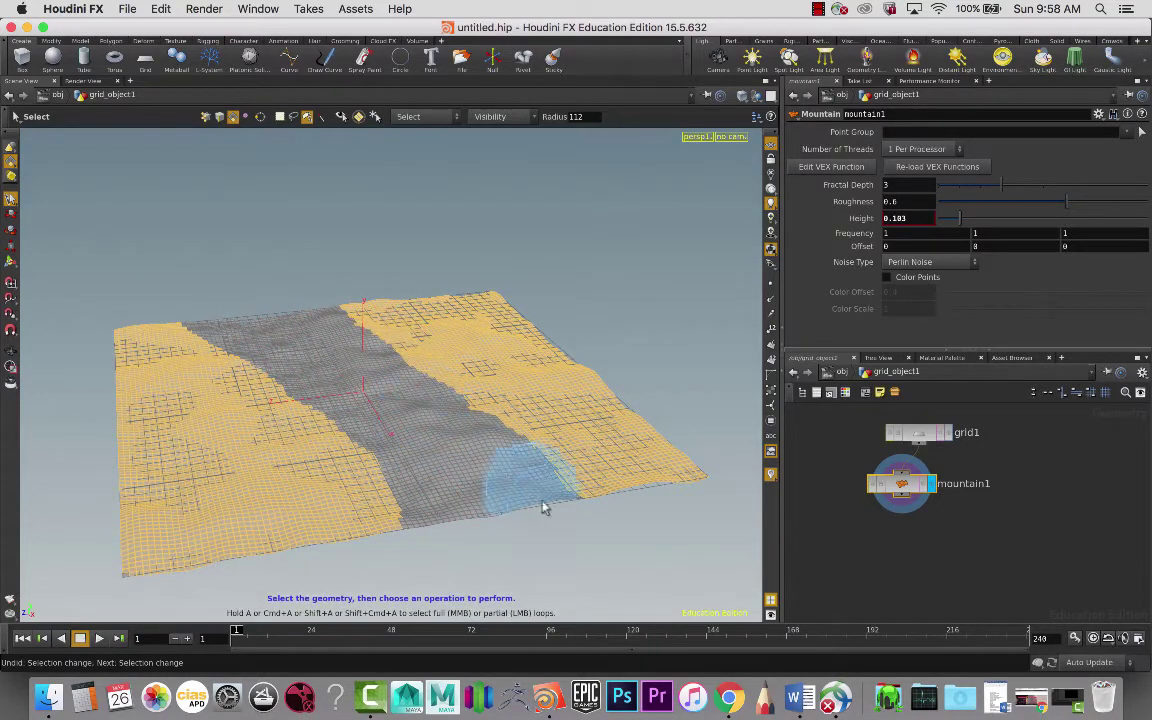
key("Escape")
left_click_drag(505, 518, 526, 566)
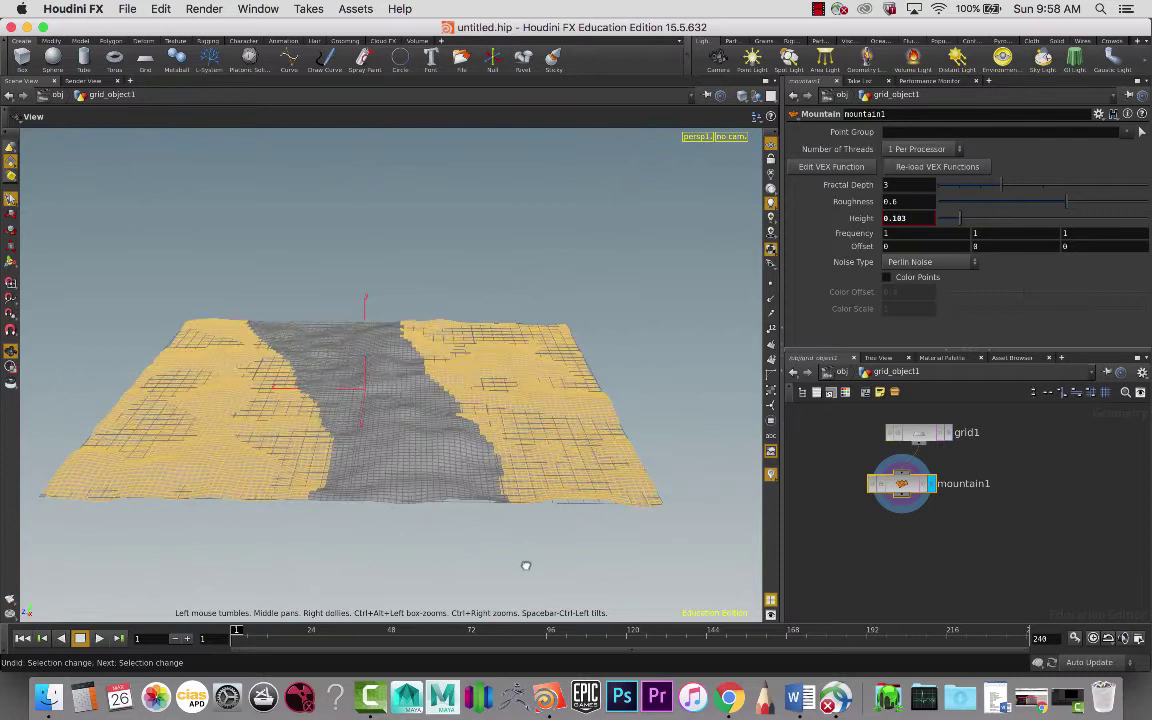
key("s")
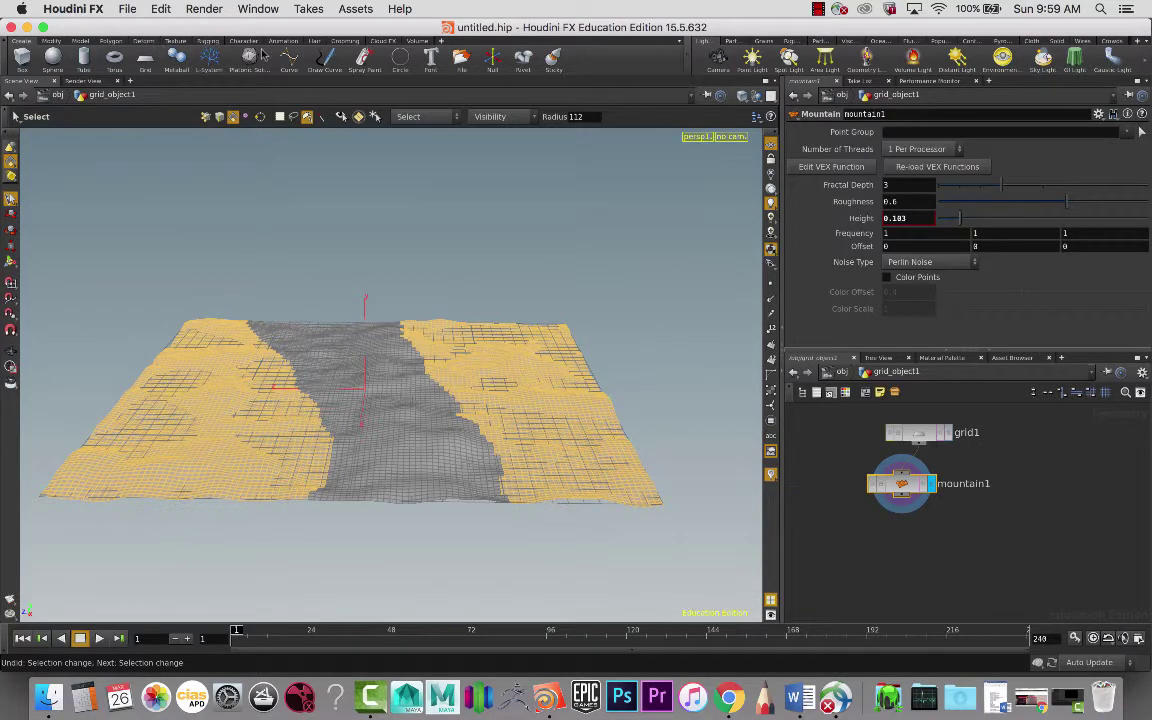
Add fur to the selected terrain areas on both sides of the path
left_click(316, 42)
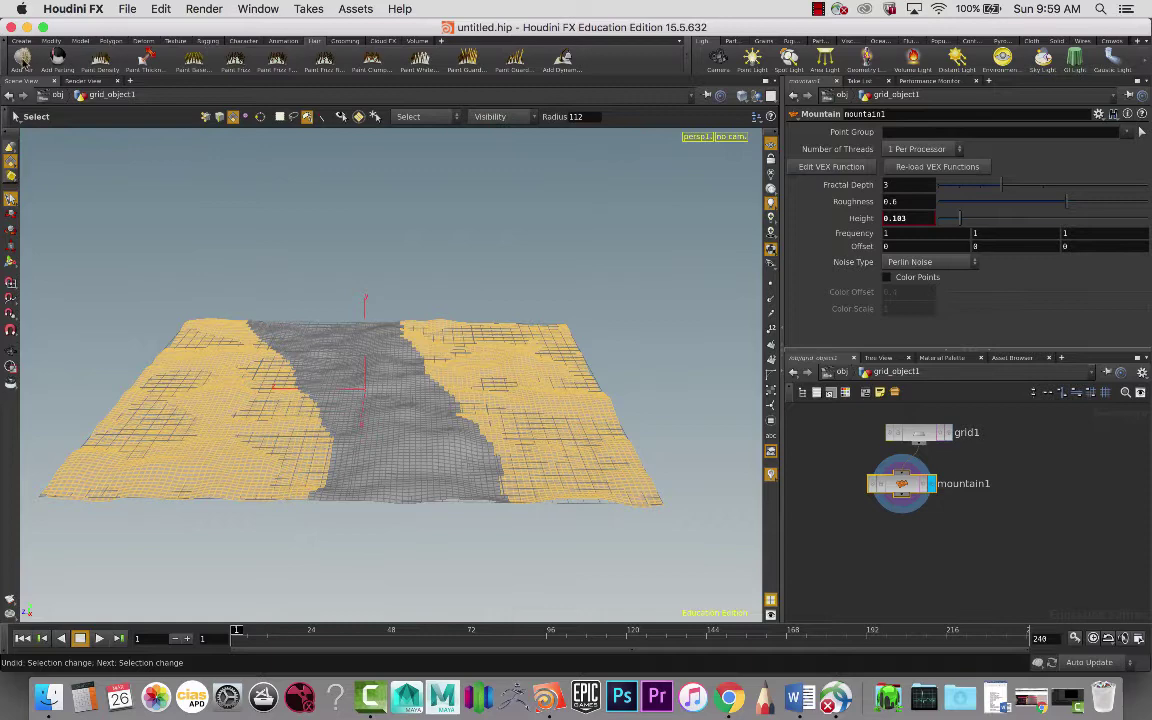
left_click(20, 60)
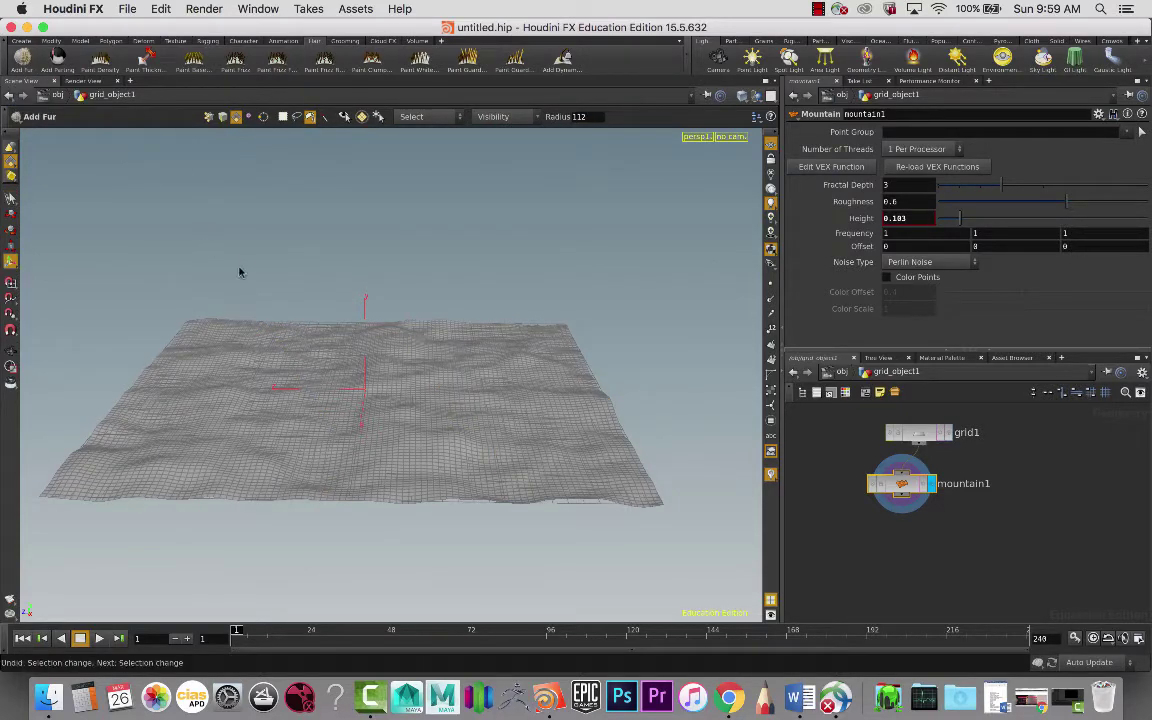
left_click(337, 386)
key("Escape")
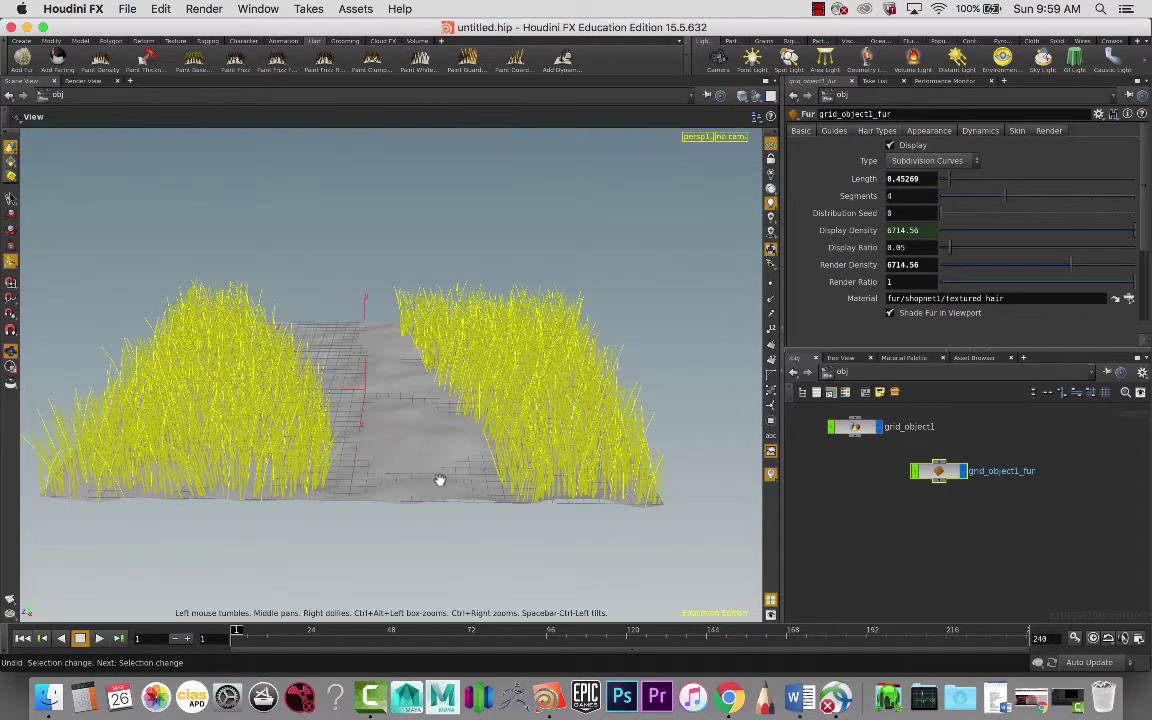
left_click_drag(450, 524, 386, 450)
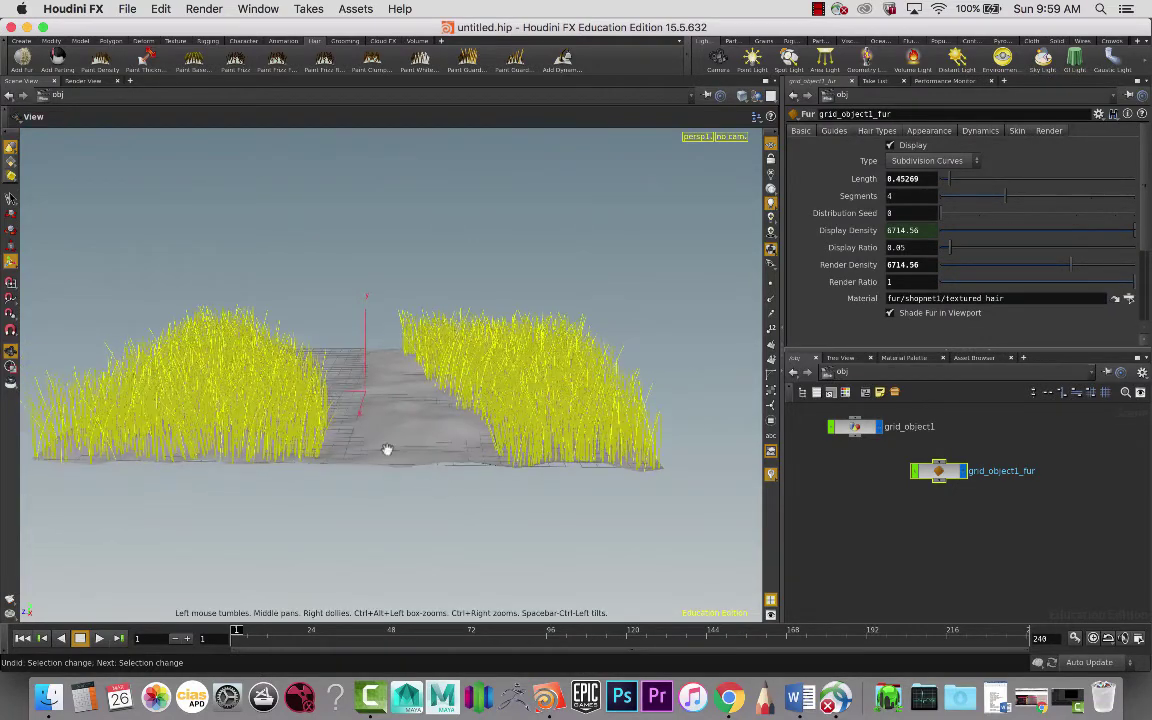
key("Return")
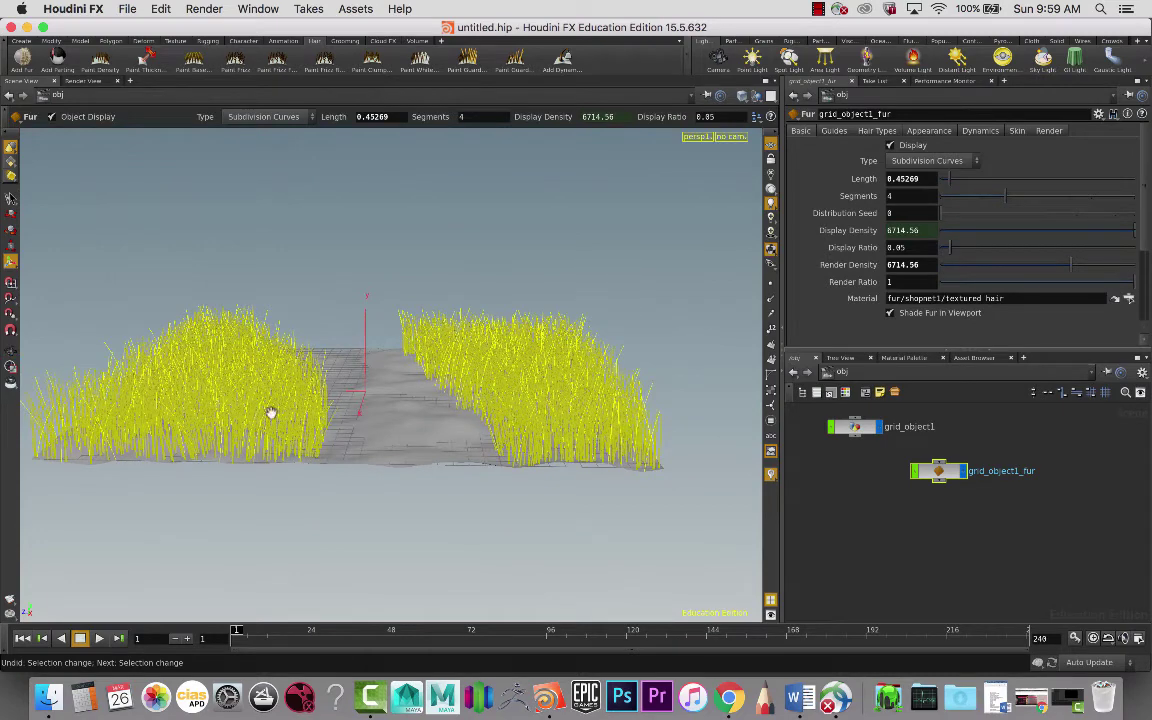
key("Escape")
left_click_drag(386, 496, 365, 442)
key("Return")
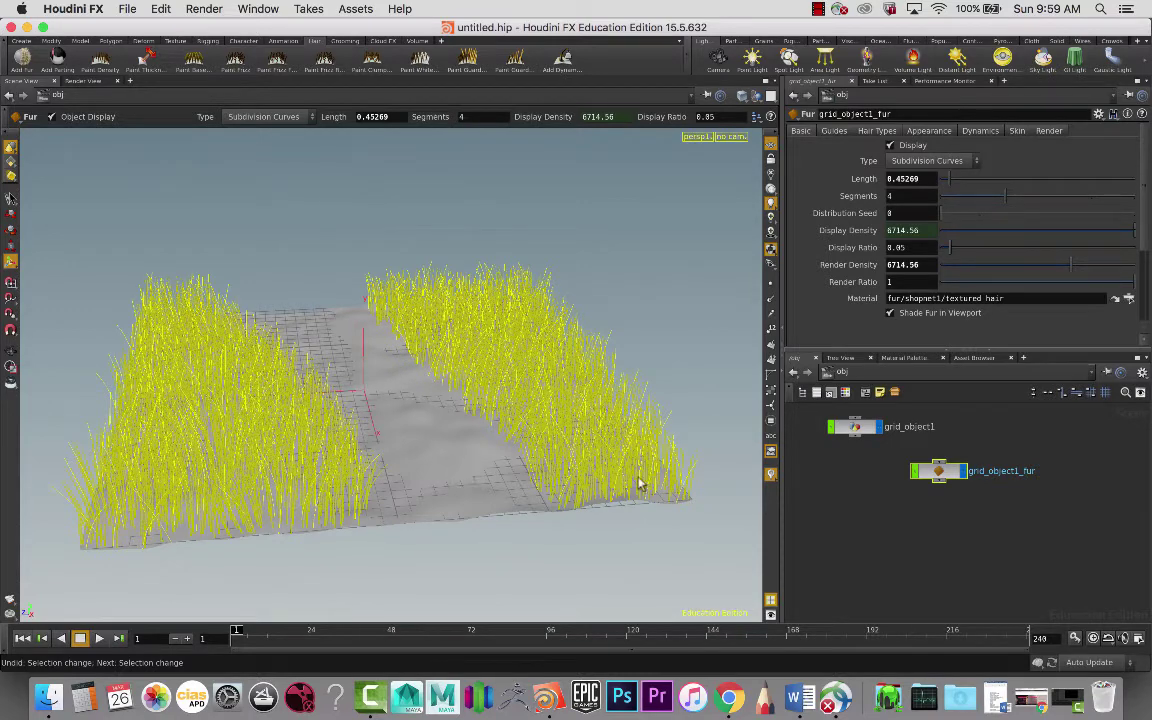
Inside grid_object1, add a Color node after mountain1 and make it the displayed node
double_click(865, 428)
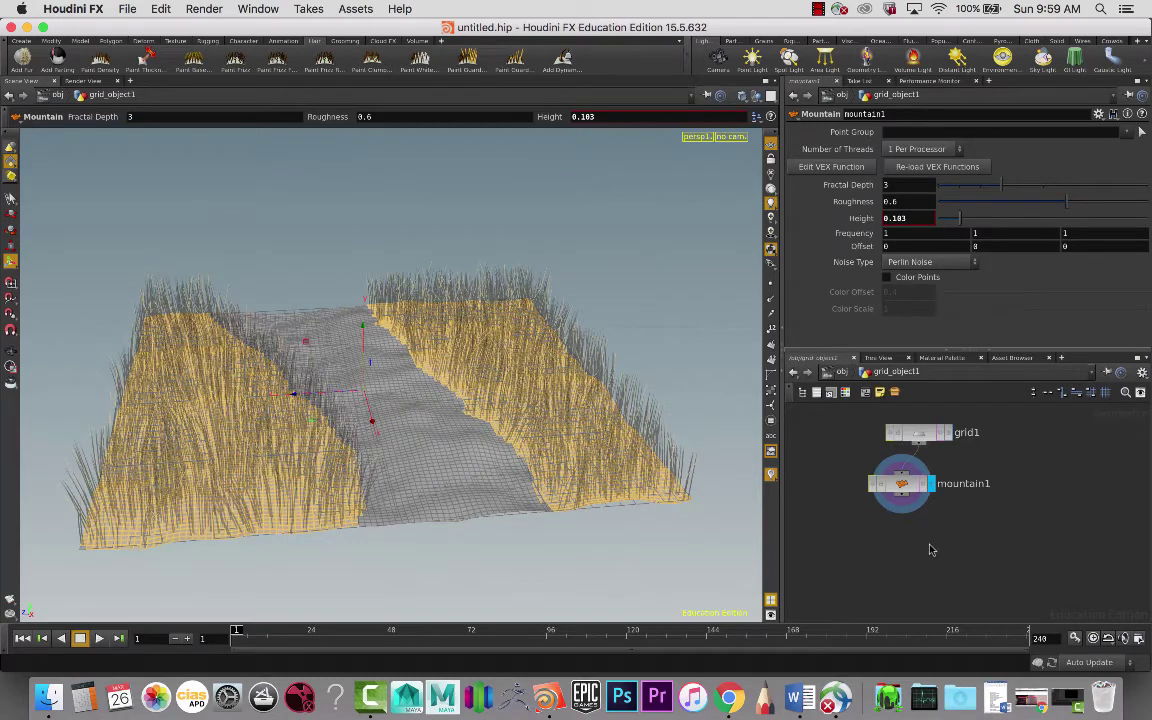
key("Tab")
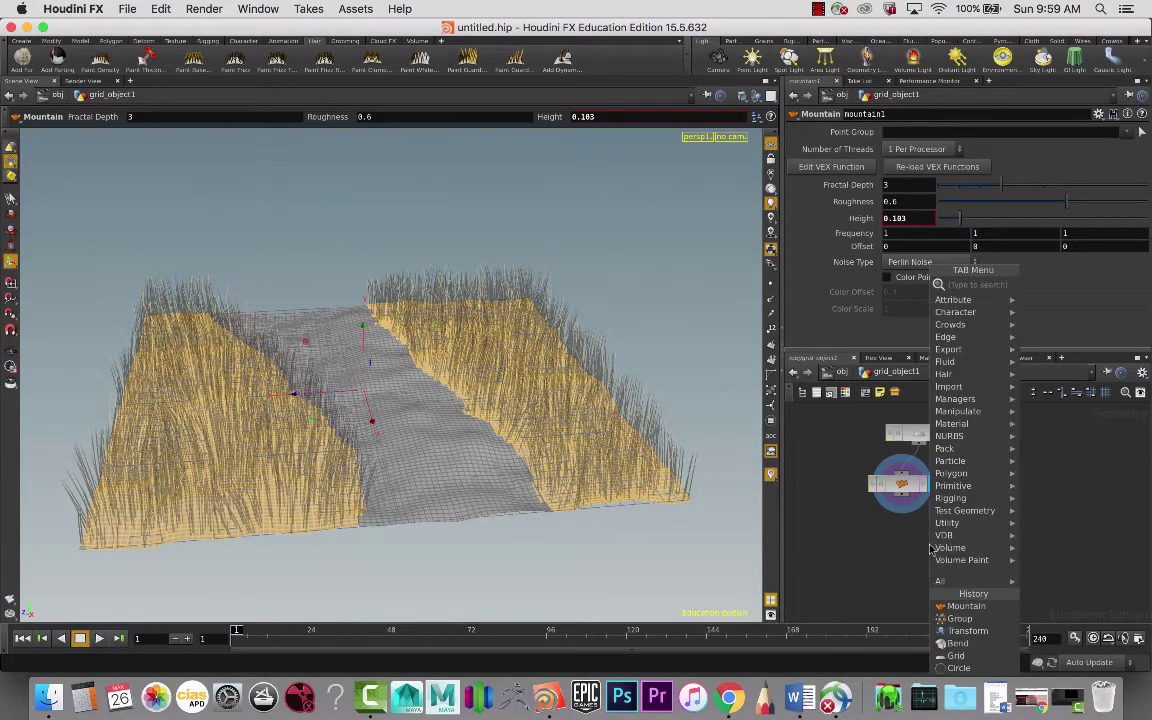
type("co")
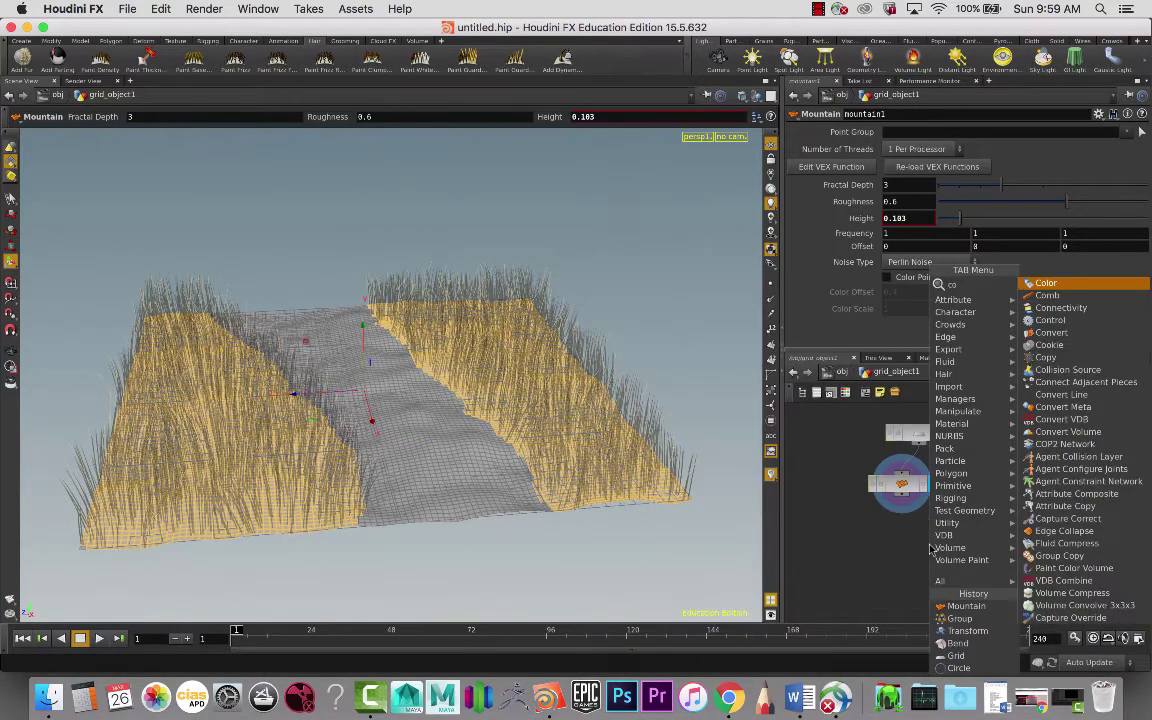
key("Return")
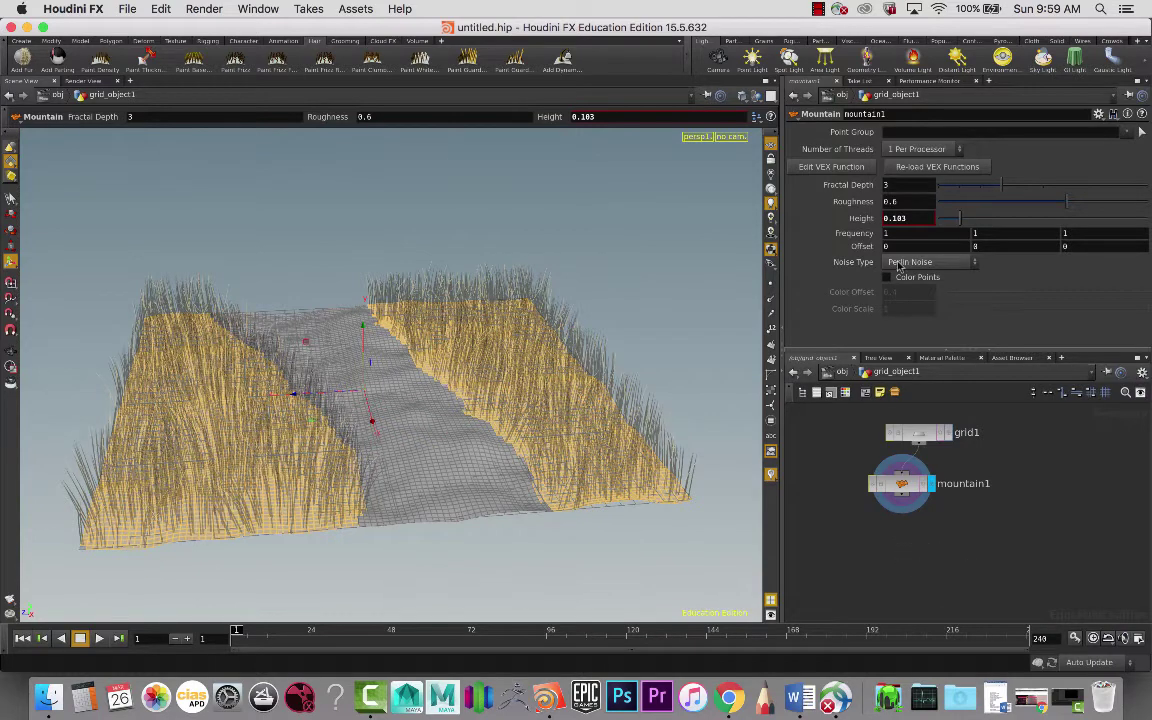
left_click(918, 572)
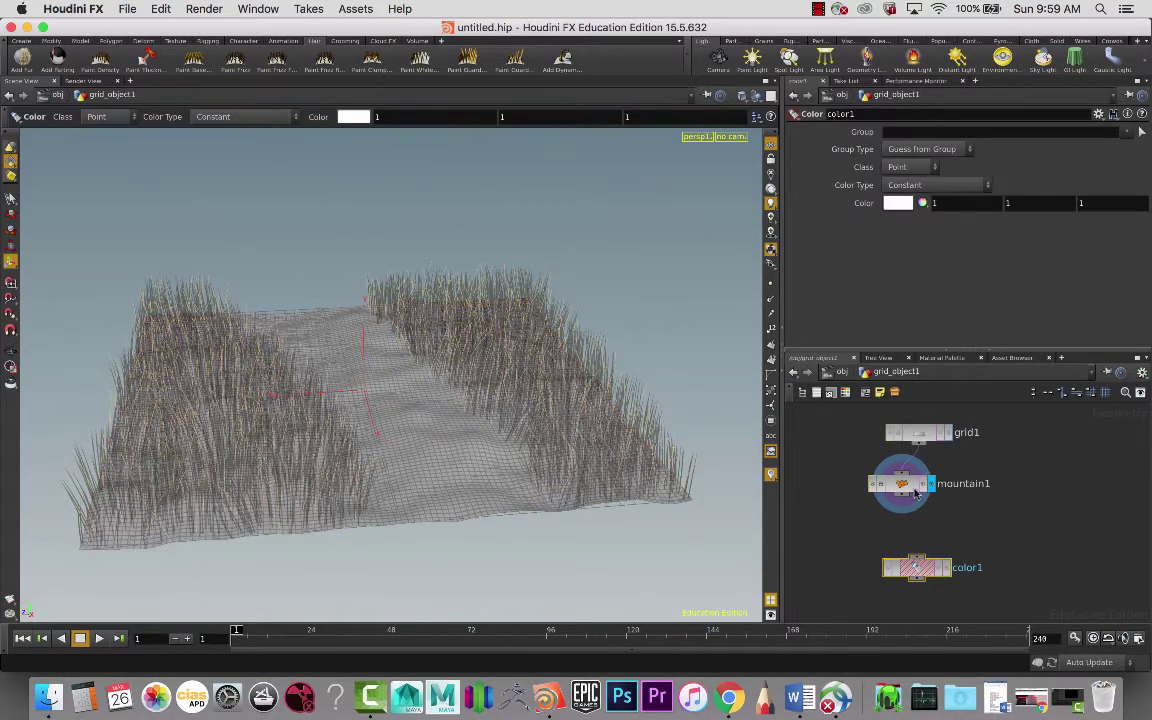
left_click(947, 568)
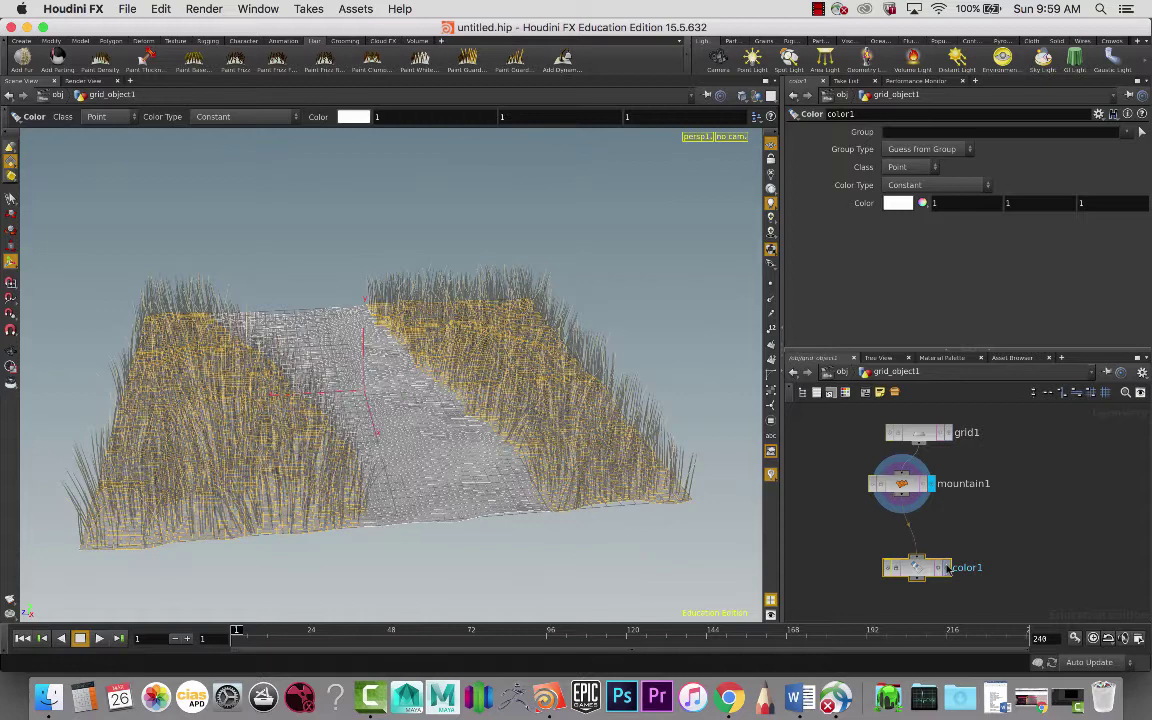
left_click(947, 570)
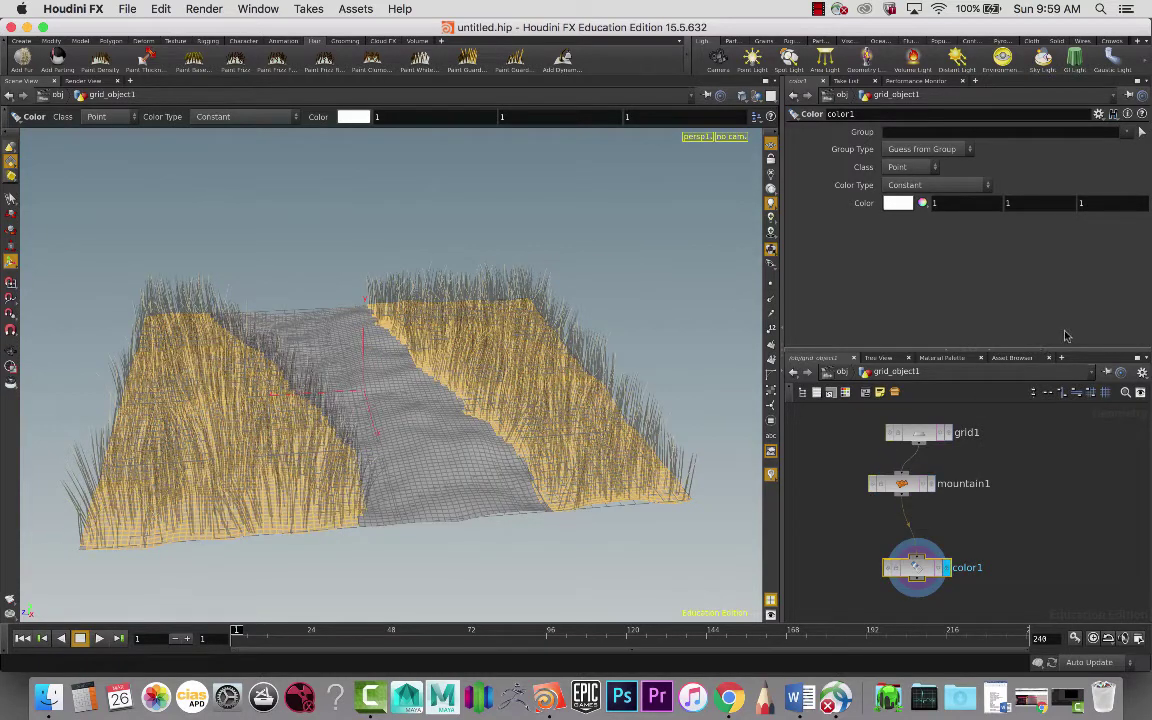
Set the Color node's color to dark brown with RGB 0.263, 0.1315, 0
left_click(922, 203)
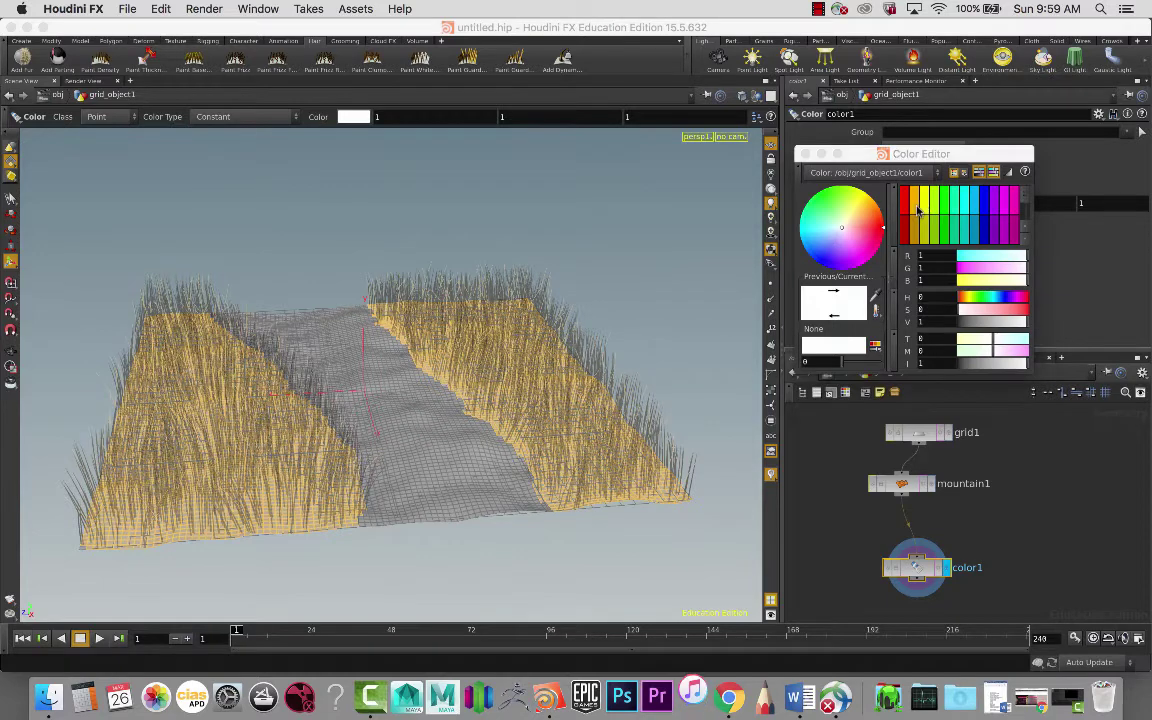
left_click(916, 231)
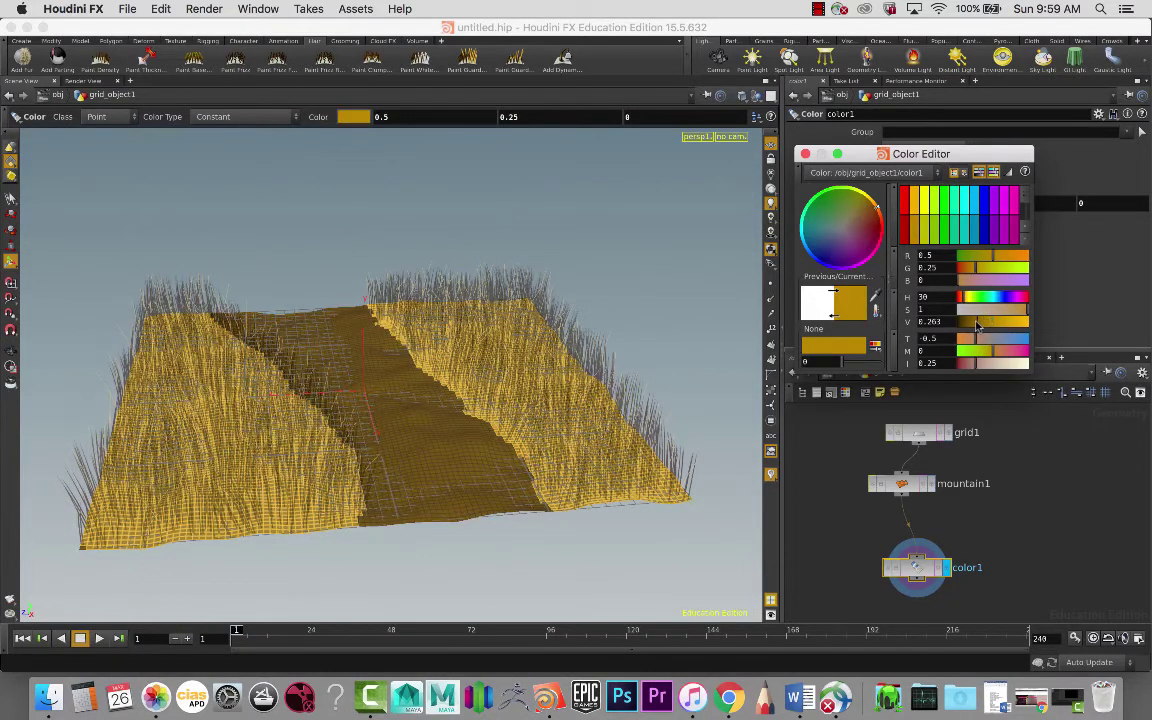
left_click(676, 339)
Preview-render a region covering the path and the fur on both sides from a low view, and clear the region
left_click_drag(676, 339, 653, 298, "alt")
key("Return")
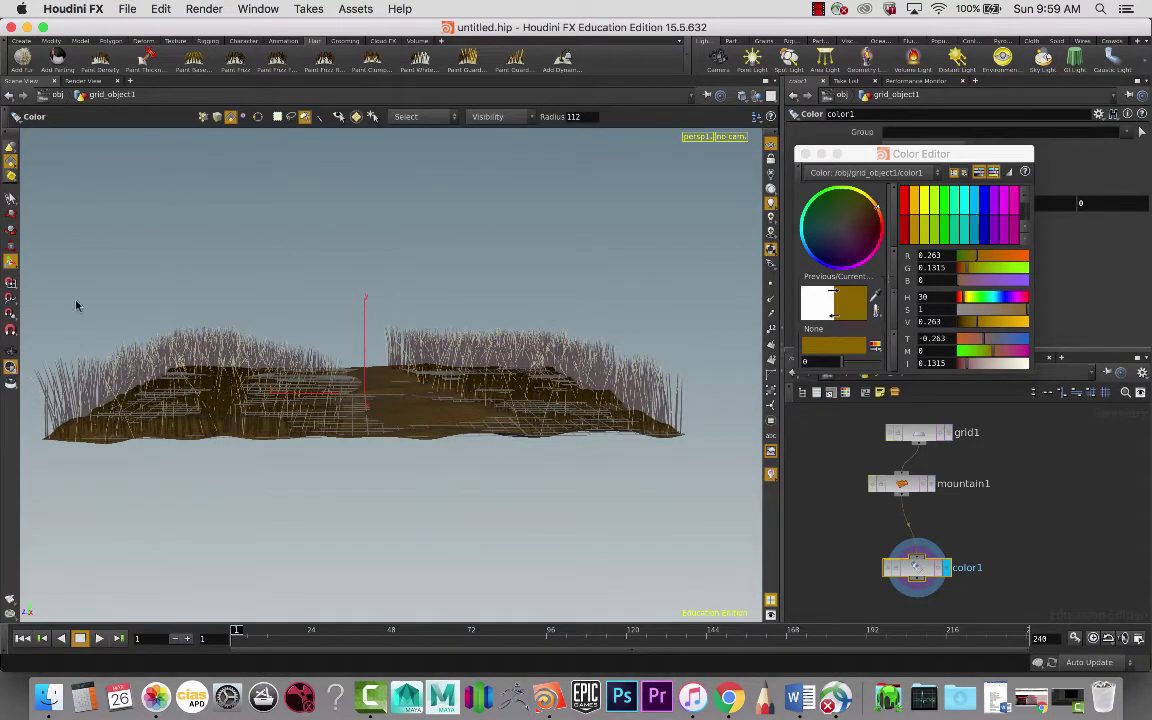
key("shift+r")
scroll(296, 335, "up", 6, "alt")
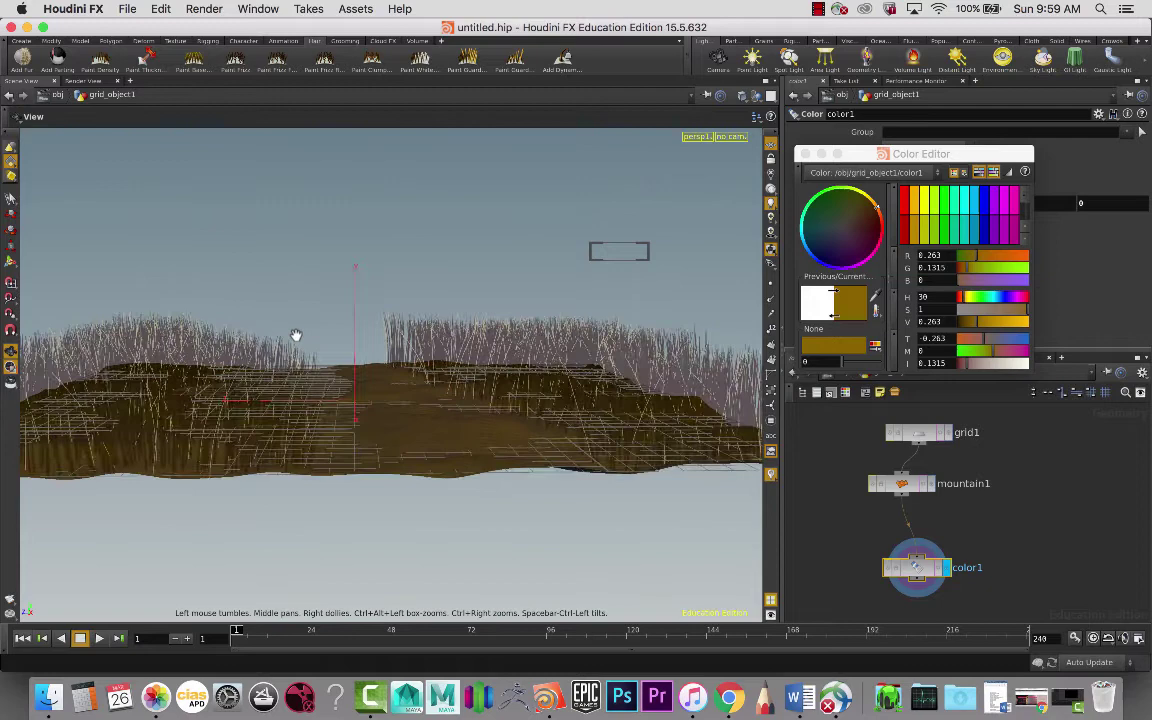
middle_click_drag(305, 373, 341, 444, "alt")
key("shift+r")
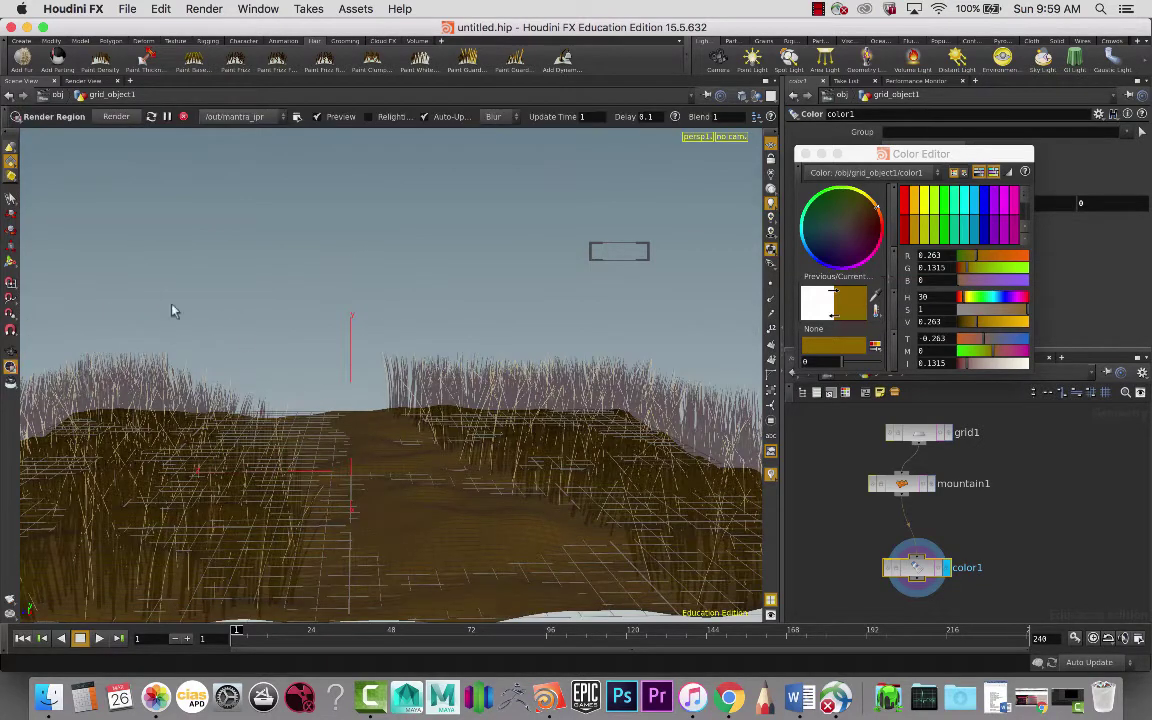
left_click_drag(107, 272, 605, 551)
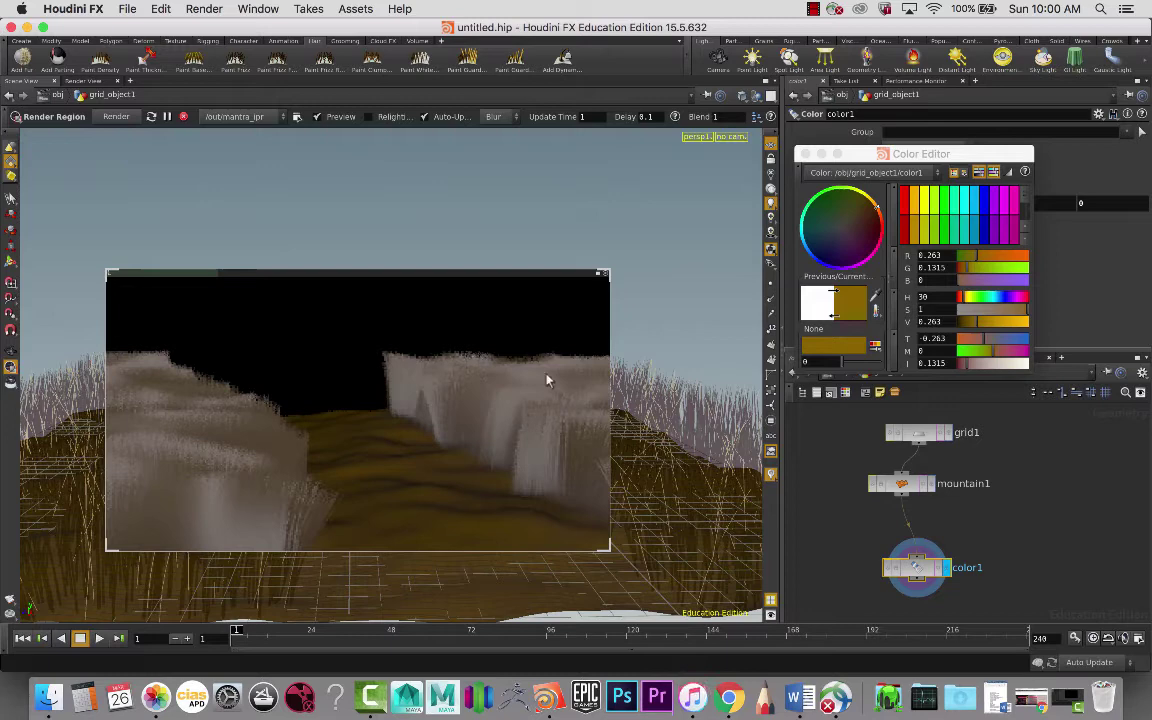
left_click(603, 274)
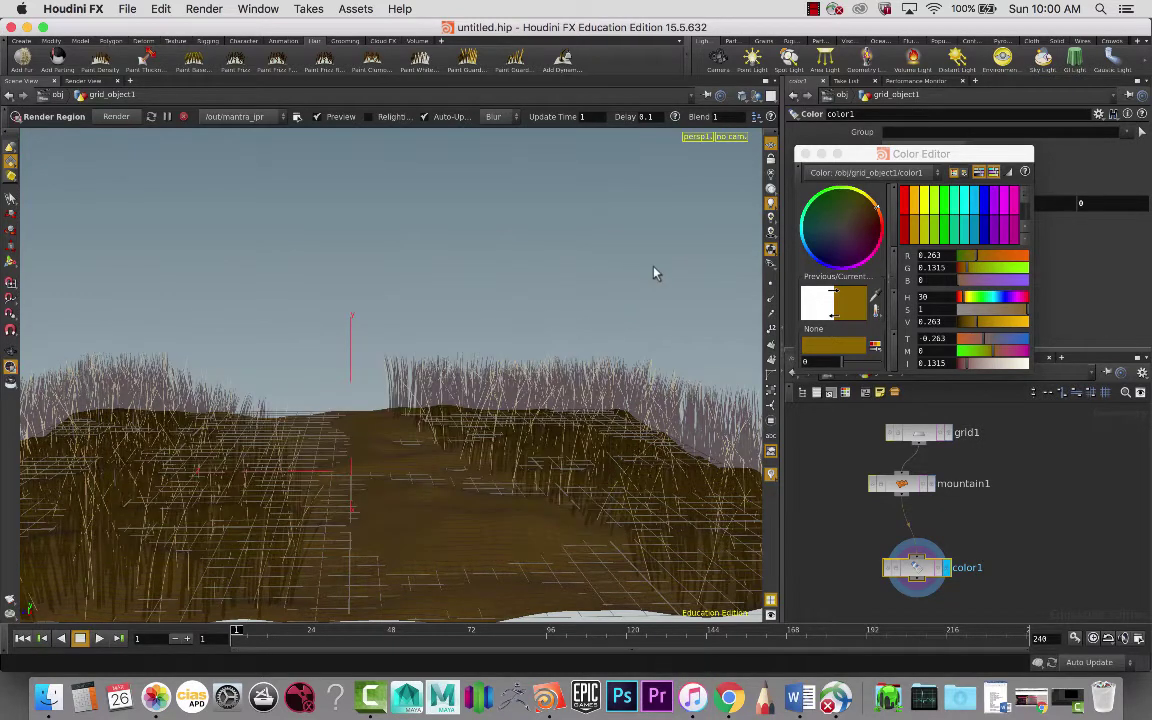
Close the color editor, return to object level, and set grid_object1_fur's length to 0.19 and render density to 969
left_click(806, 153)
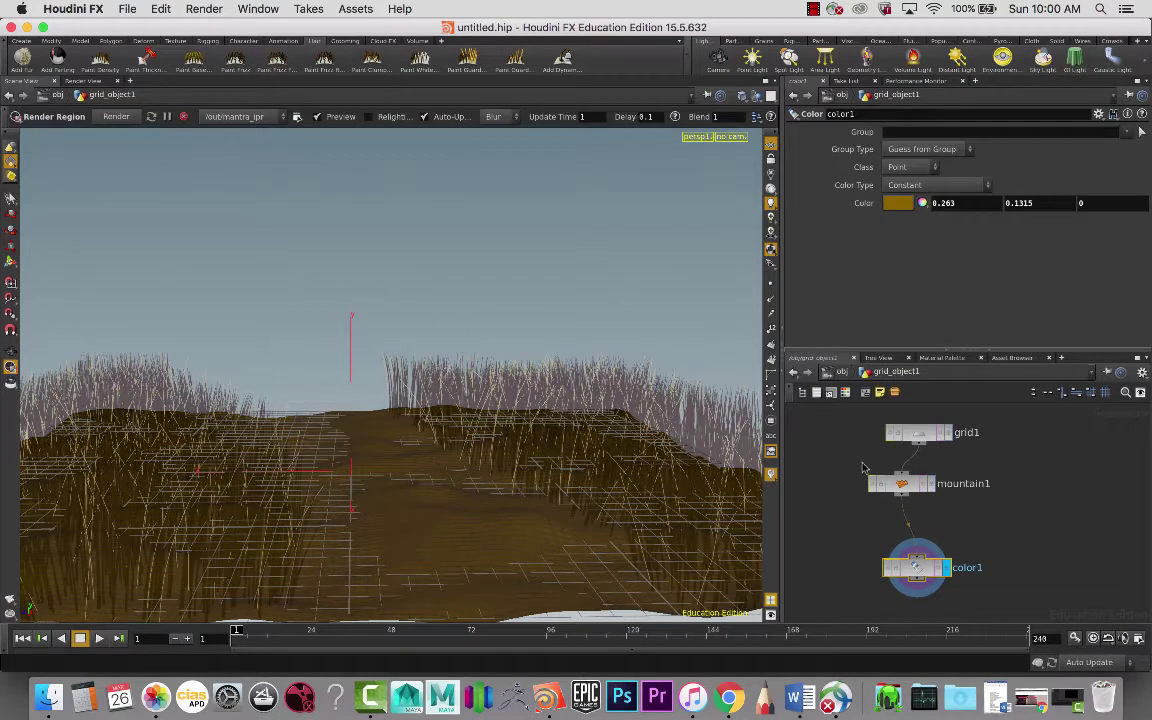
key("u")
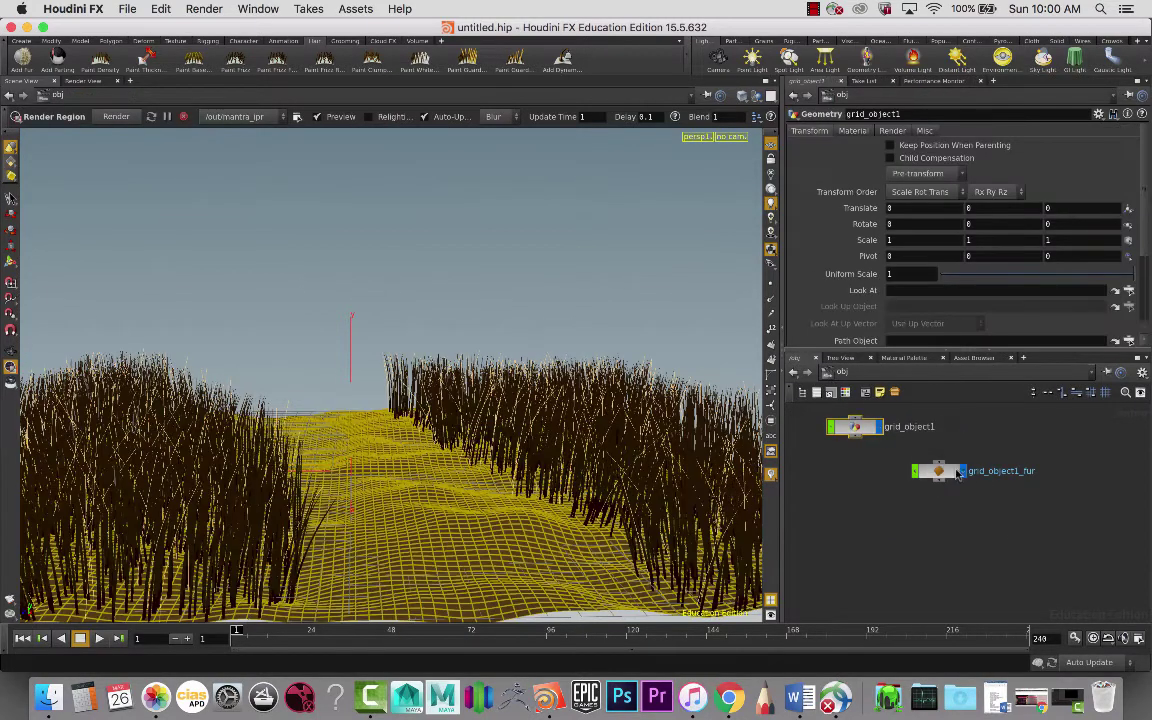
left_click(945, 471)
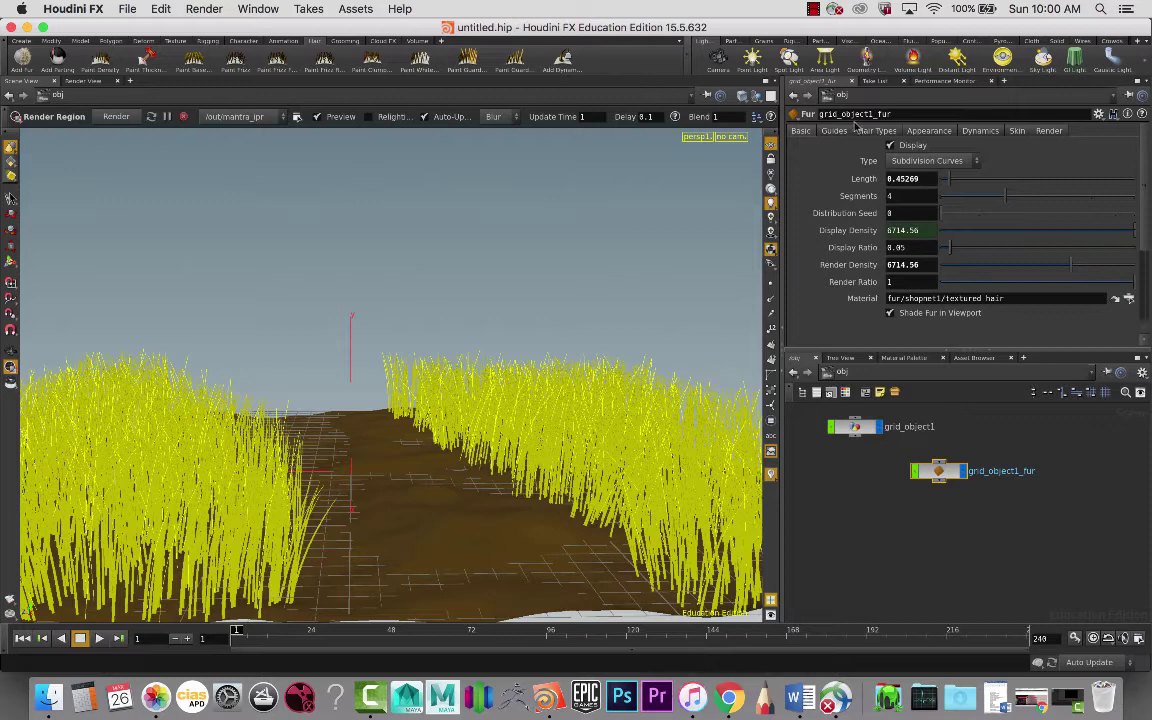
left_click_drag(951, 186, 944, 186)
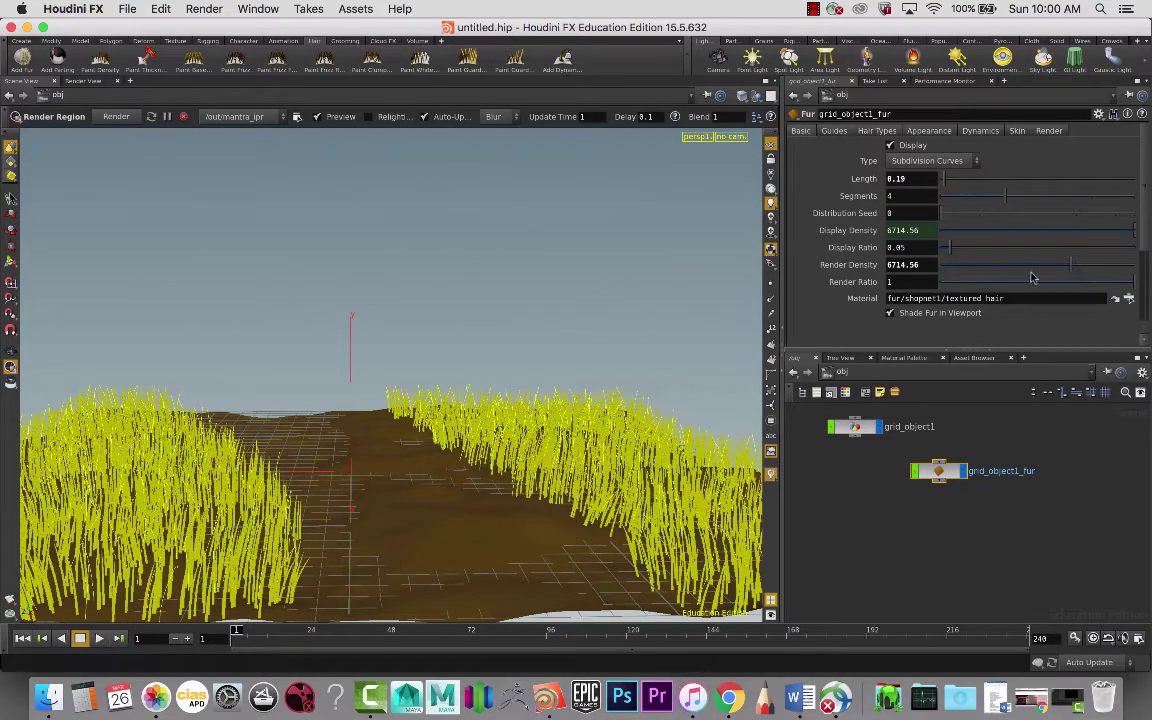
left_click_drag(1070, 273, 958, 277)
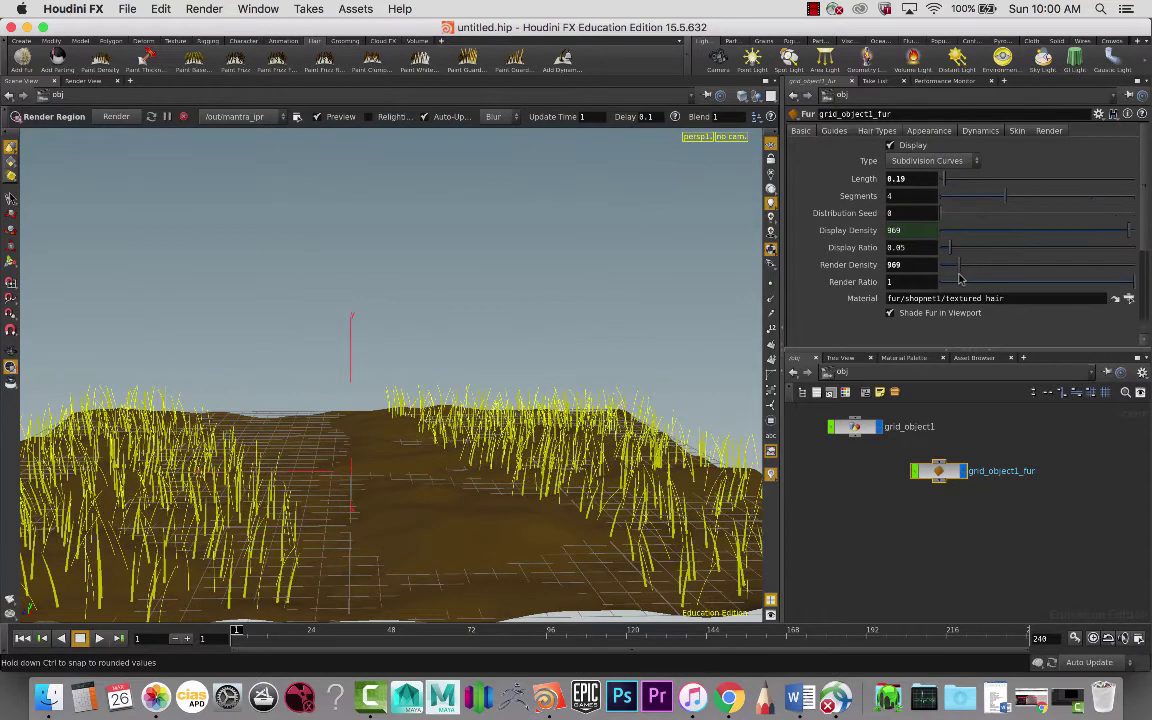
Set the fur guides' Comb Noise to 0.703 and Bend to 0.819
left_click(835, 131)
scroll(927, 256, "down", 2)
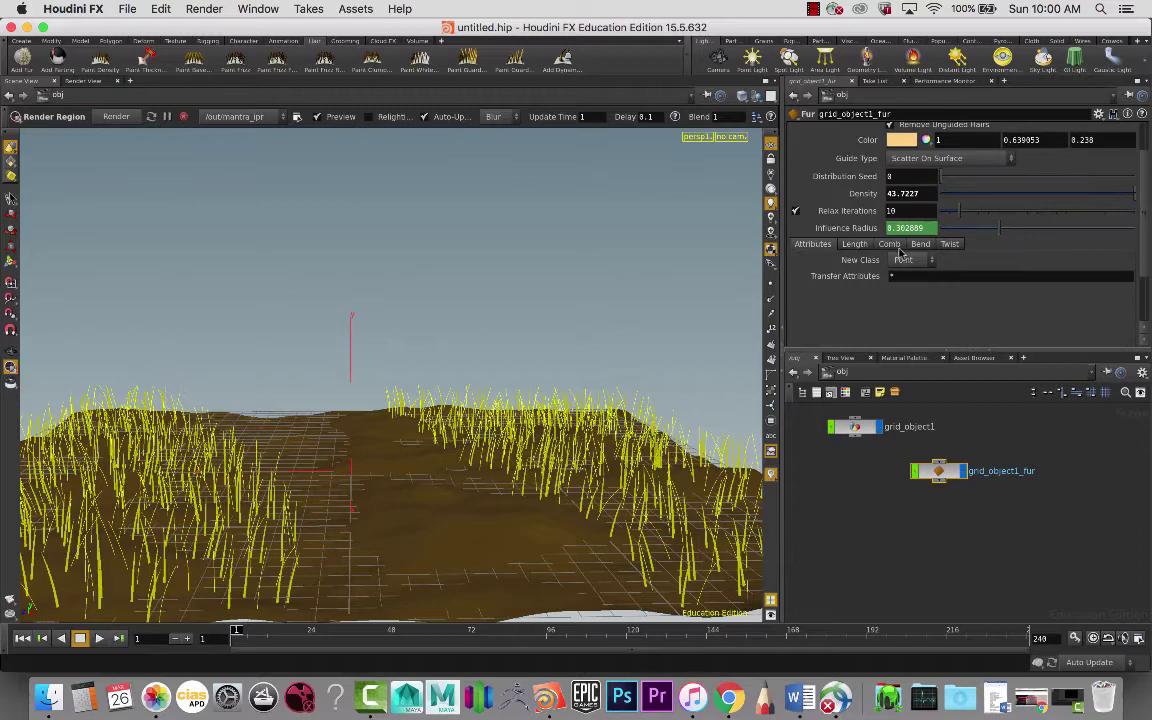
left_click(893, 245)
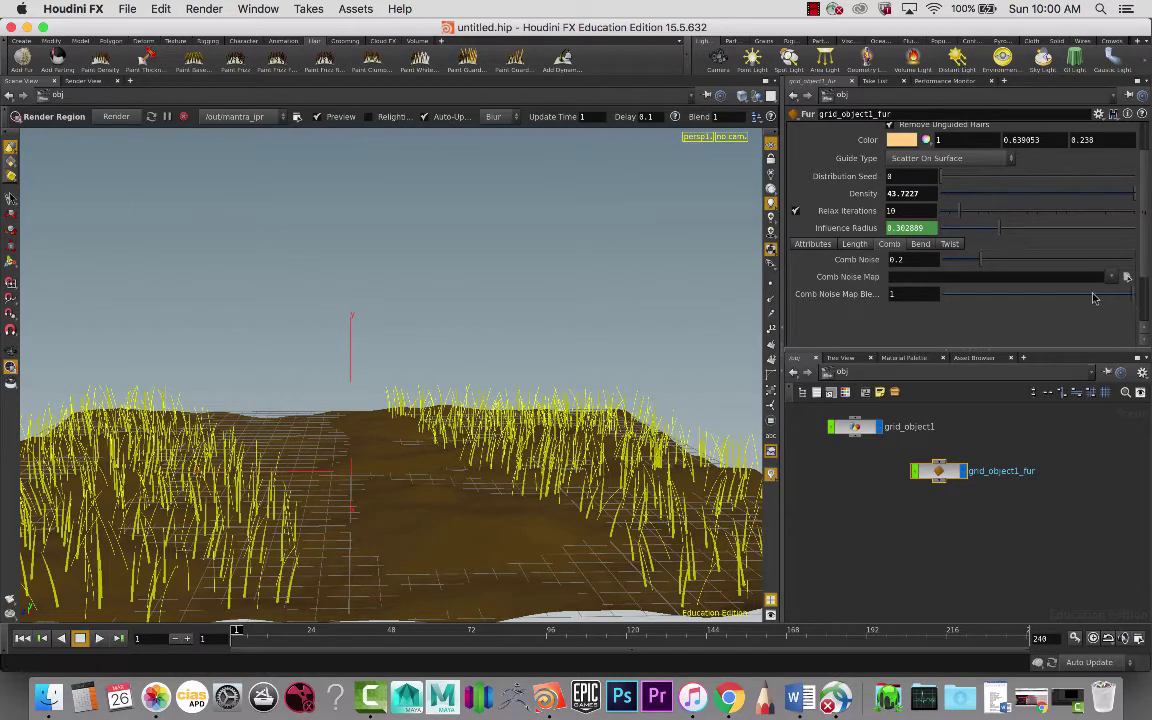
left_click_drag(980, 260, 1020, 275)
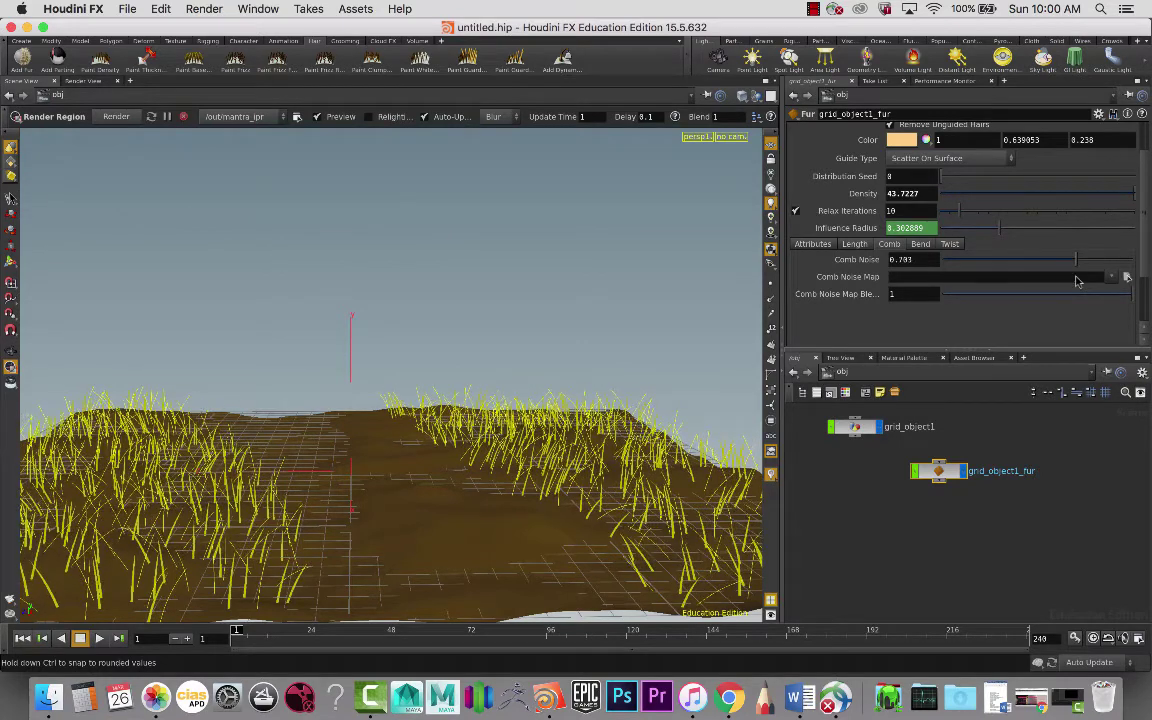
left_click(920, 244)
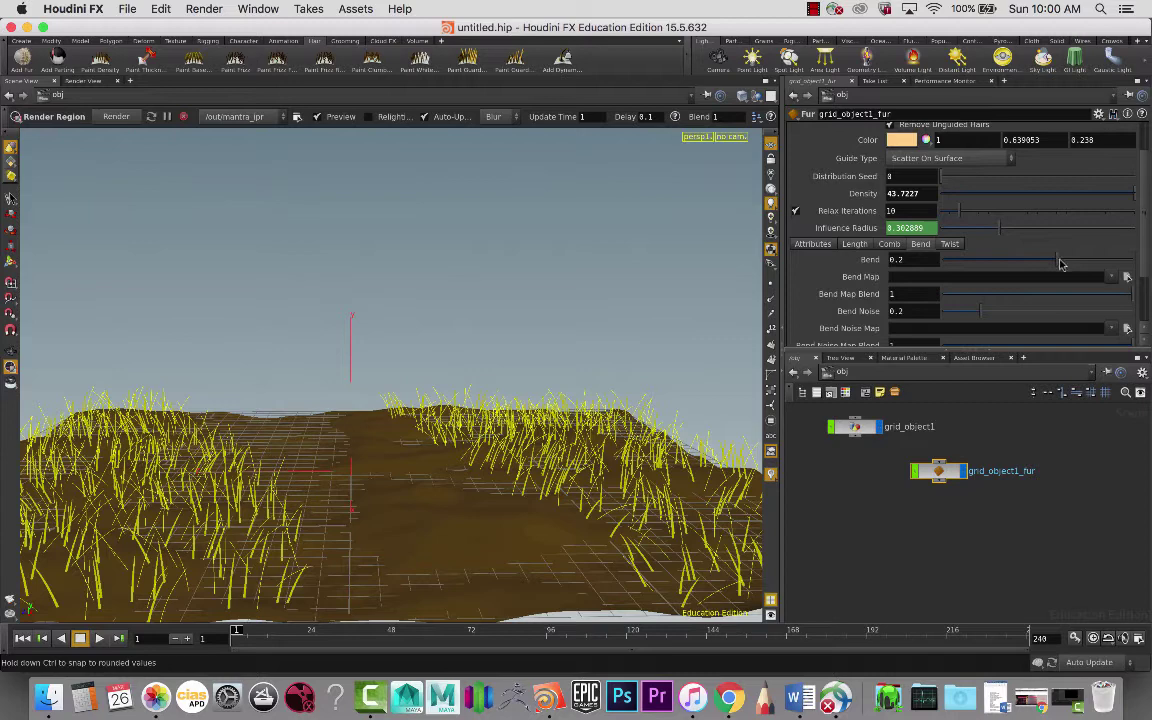
left_click_drag(1061, 264, 1102, 262)
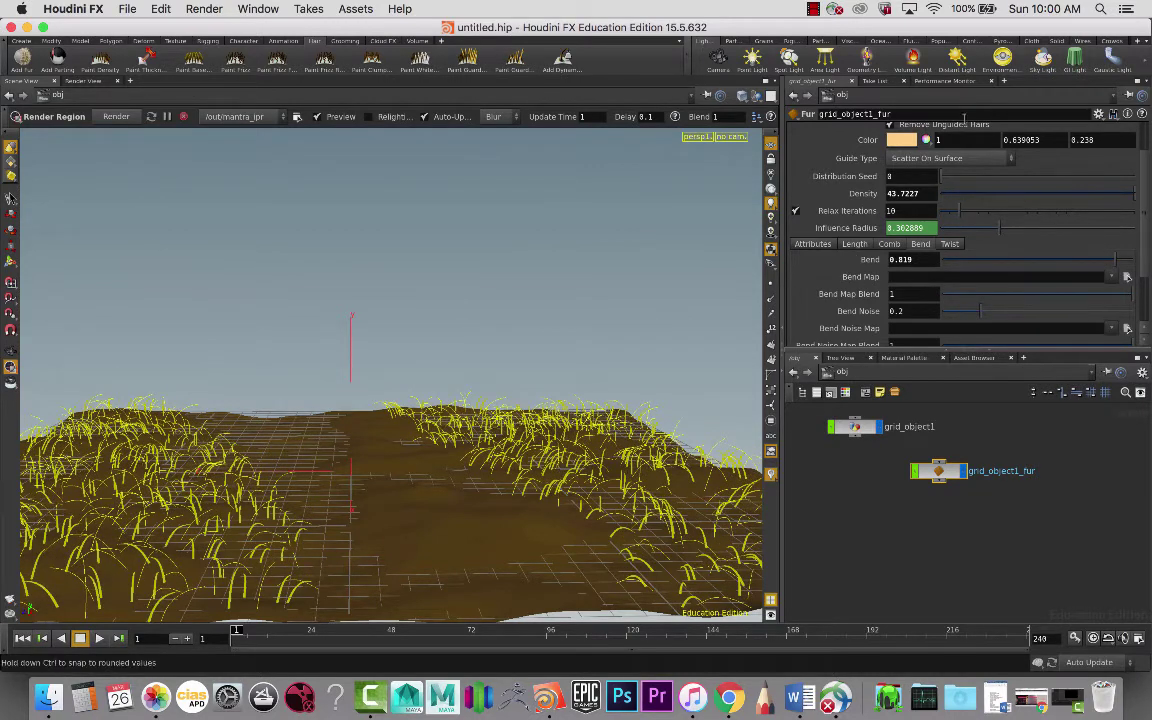
Set the fur's Randomize Length to 0.636 and look over its hair type settings
scroll(887, 145, "up", 2)
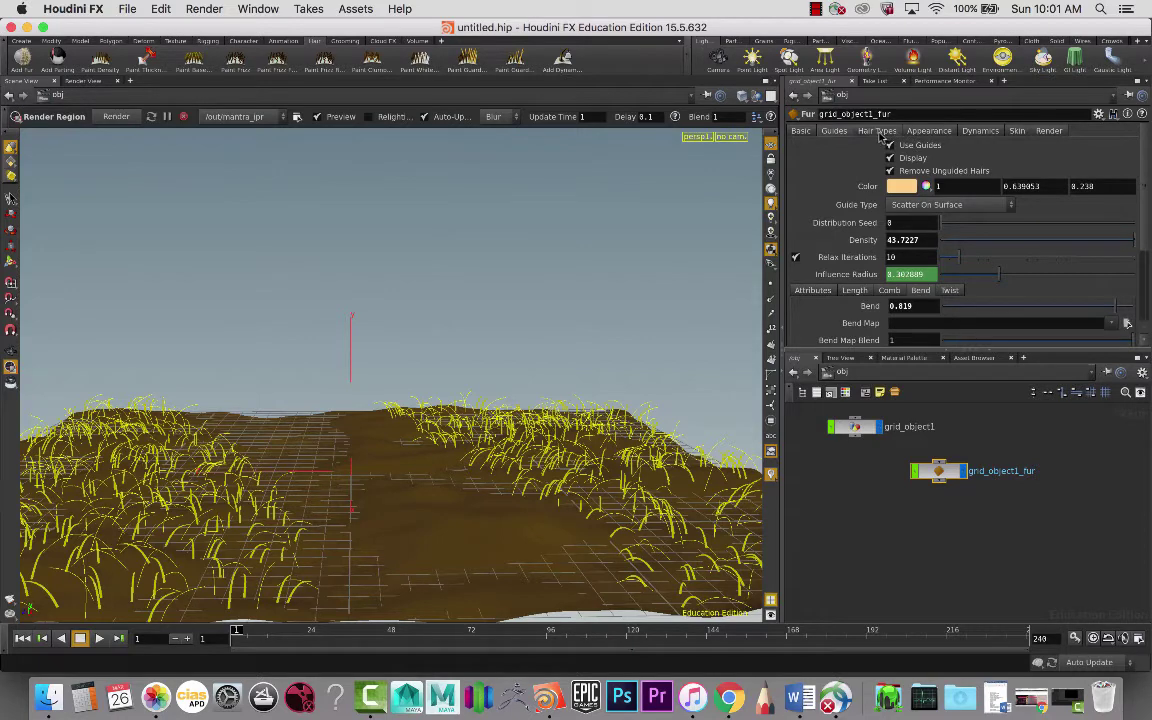
left_click(877, 131)
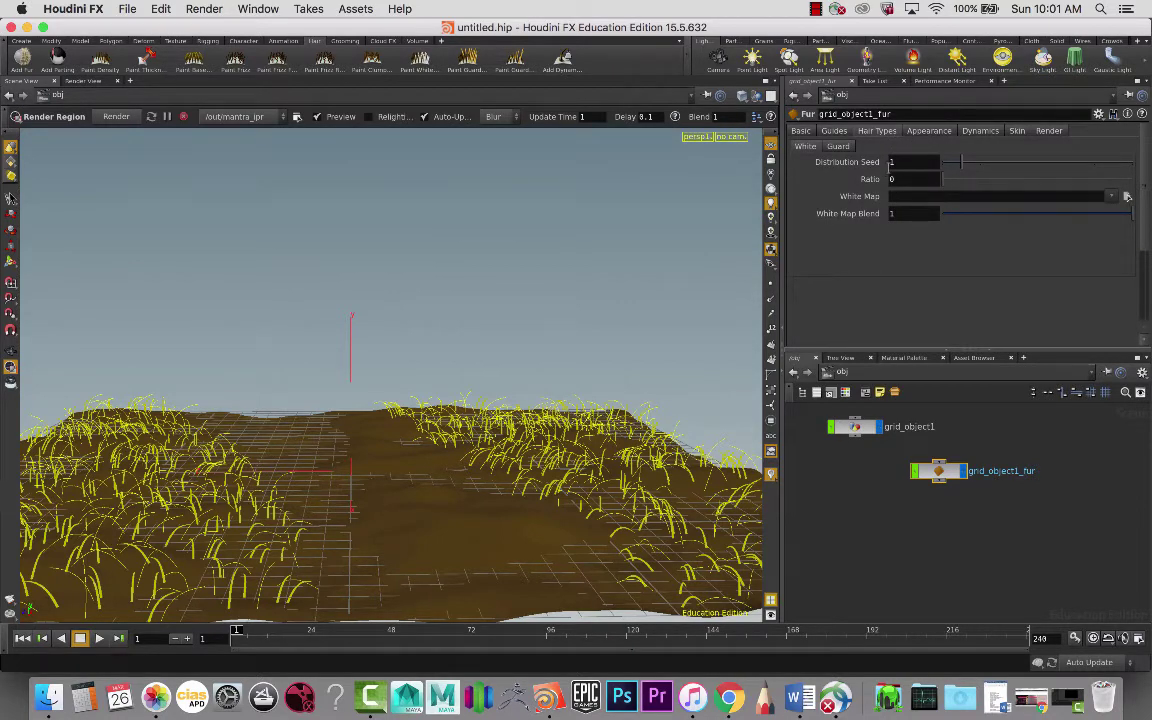
left_click(927, 131)
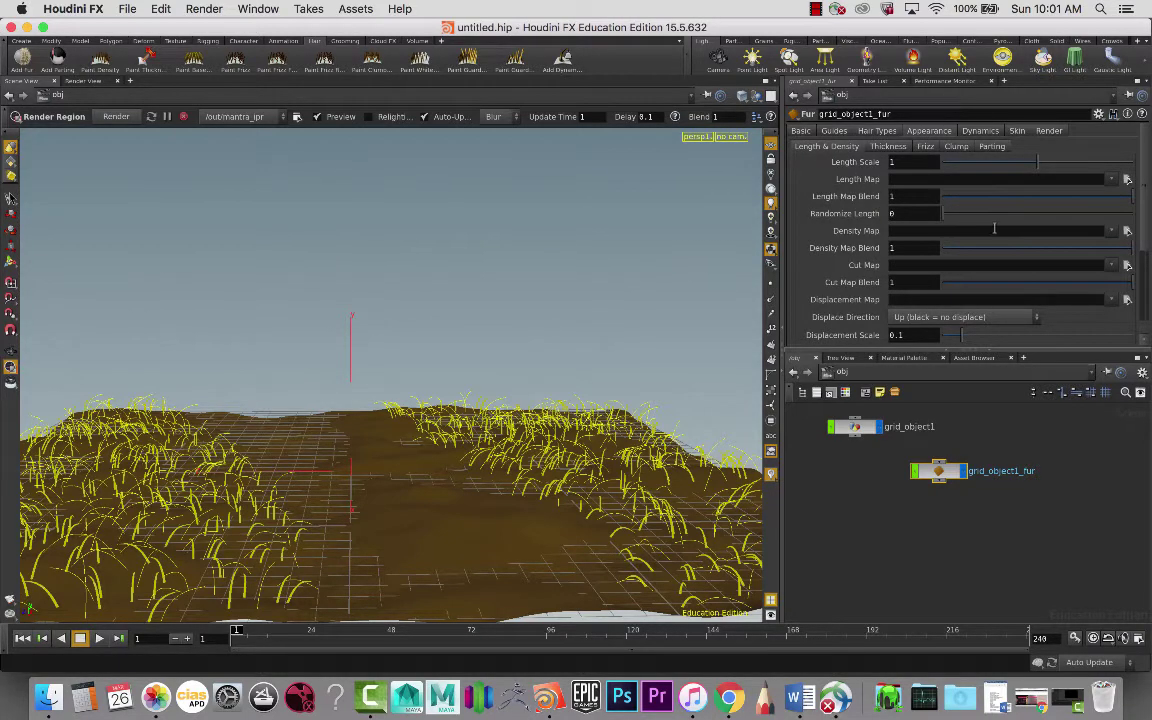
left_click_drag(946, 215, 1064, 216)
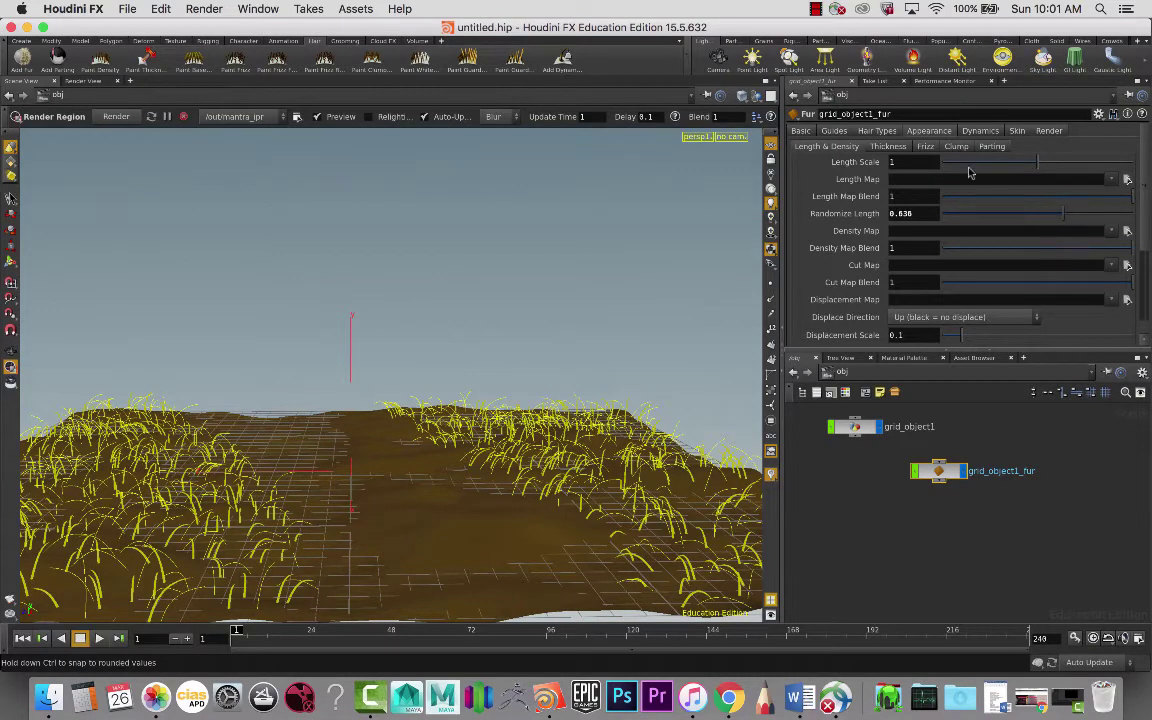
left_click(876, 131)
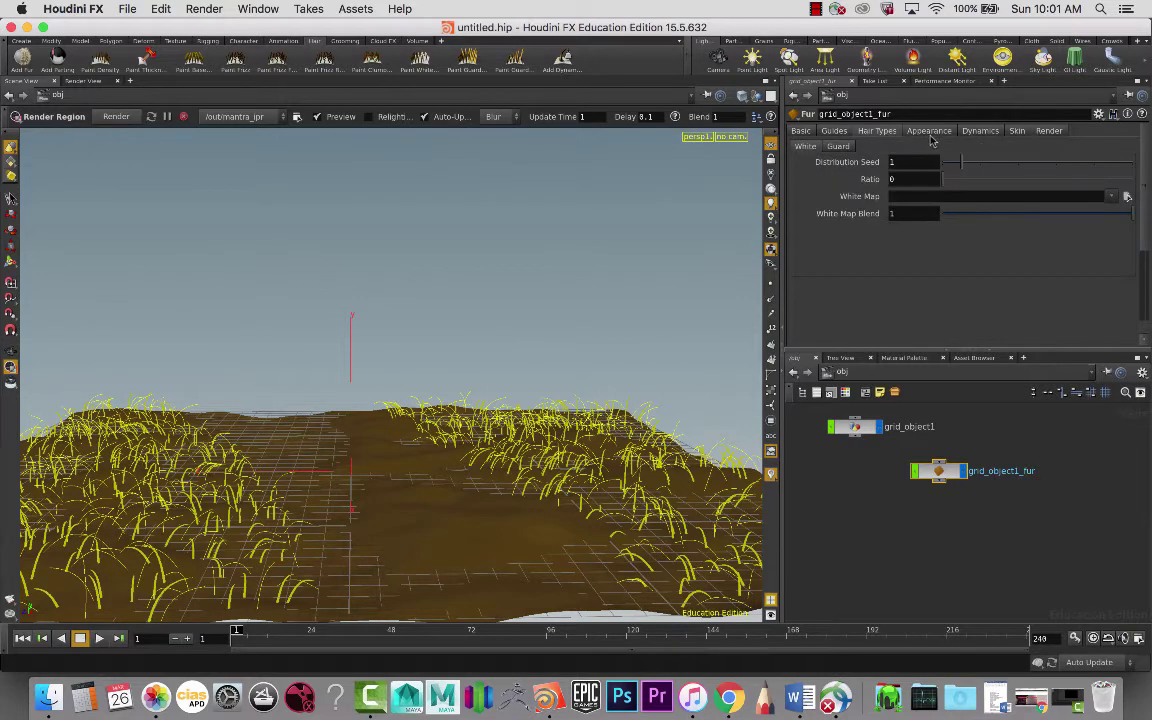
Set the fur's Maximum Thickness to 0.01 in its appearance settings
left_click(929, 134)
left_click(889, 147)
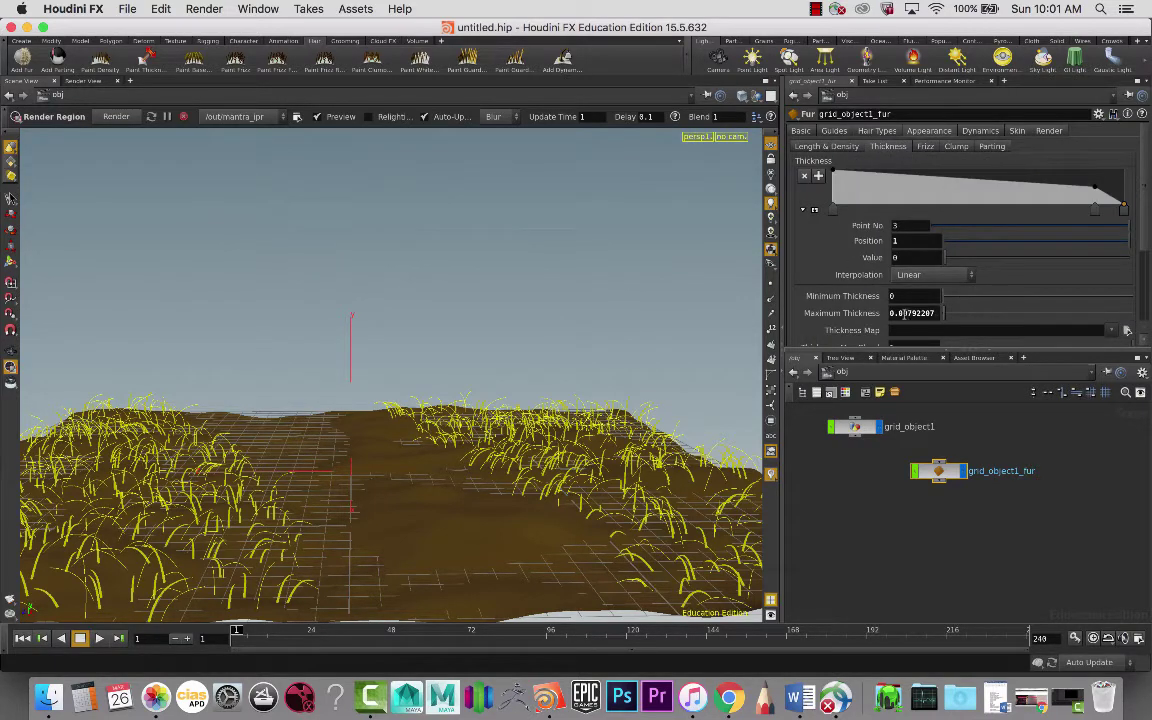
left_click_drag(904, 314, 980, 325)
type("1")
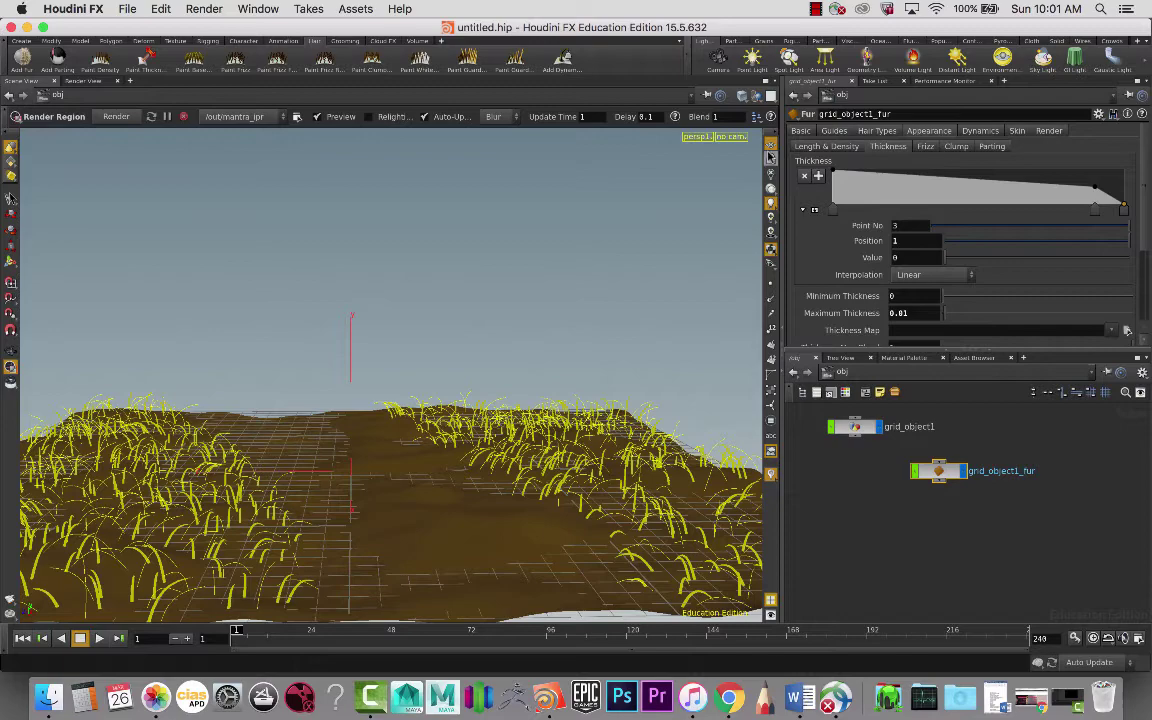
Preview-render a region across the path and the fur on both sides from a closer view, and clear the region
key("Escape")
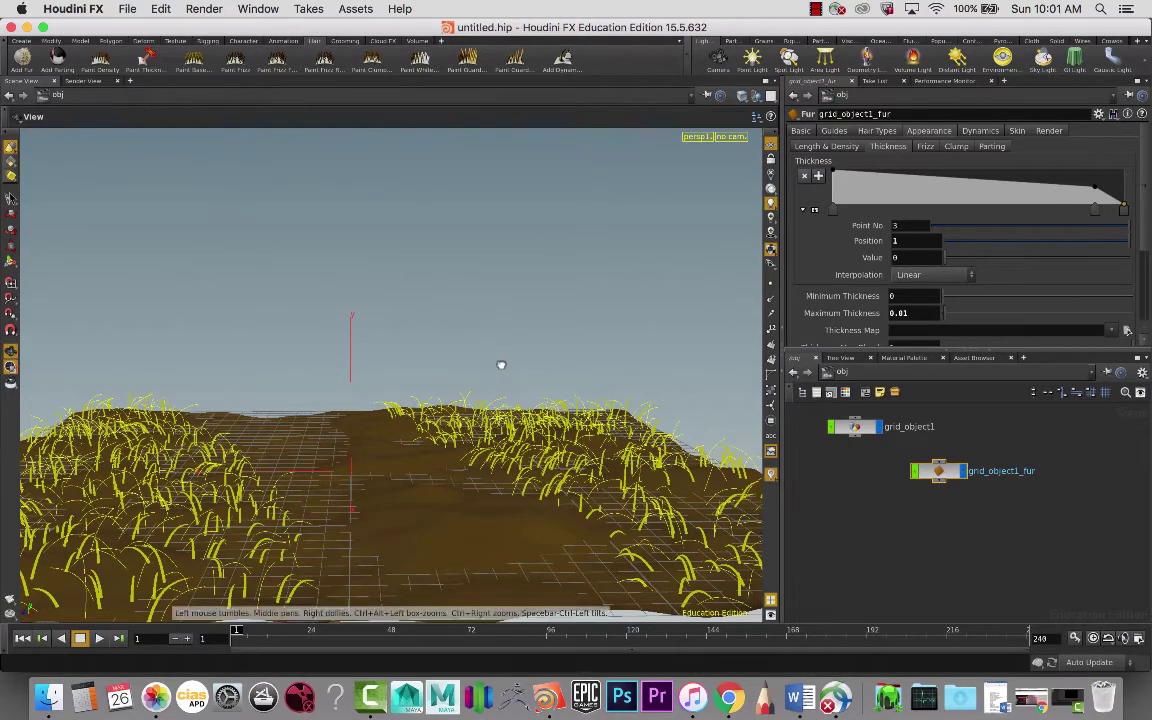
scroll(498, 355, "up", 3)
middle_click_drag(499, 355, 499, 290)
scroll(499, 291, "up", 3)
key("shift+r")
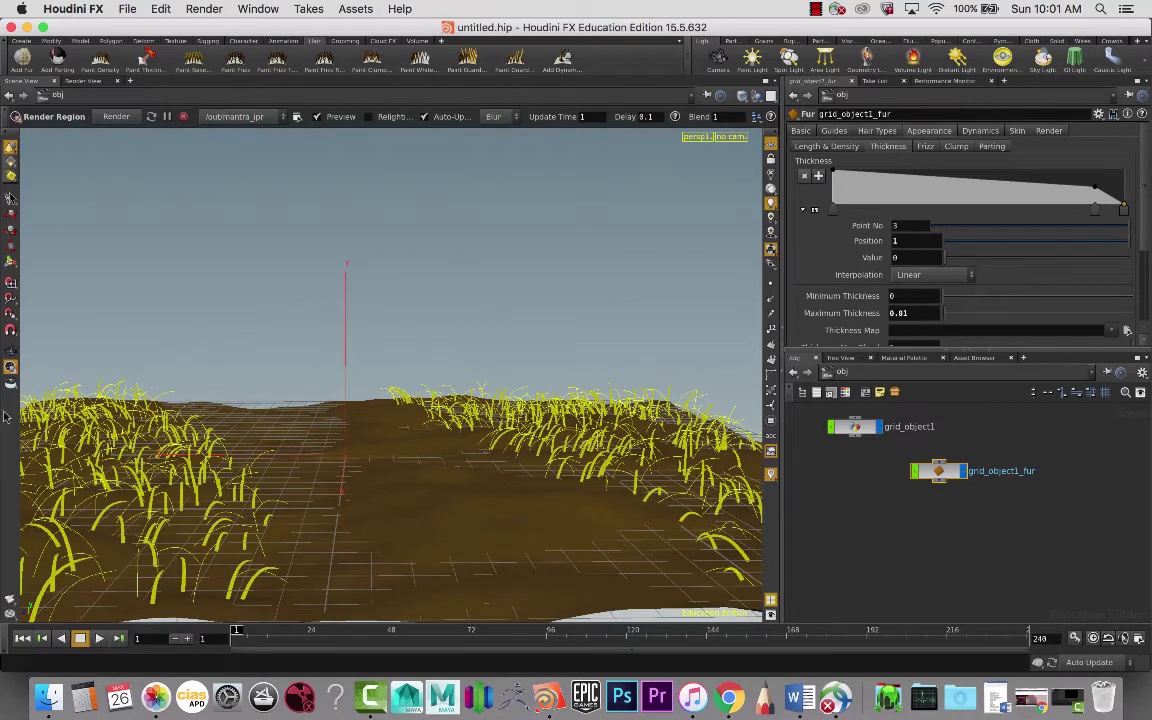
left_click_drag(127, 357, 614, 549)
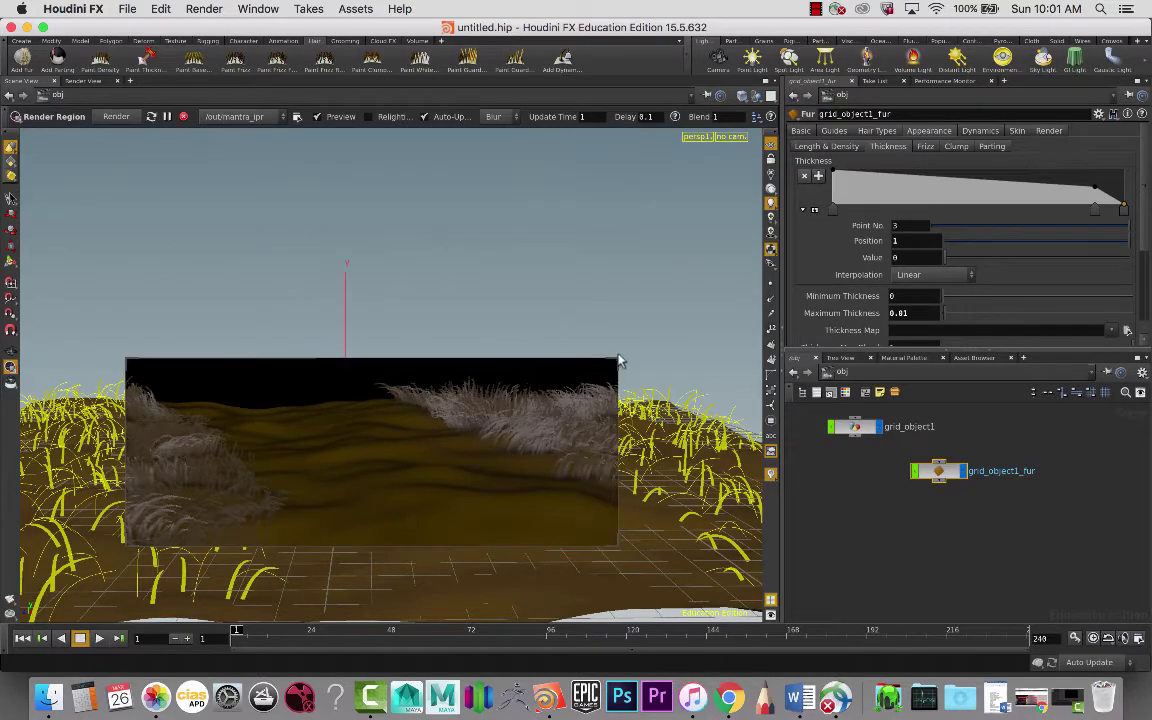
left_click(612, 366)
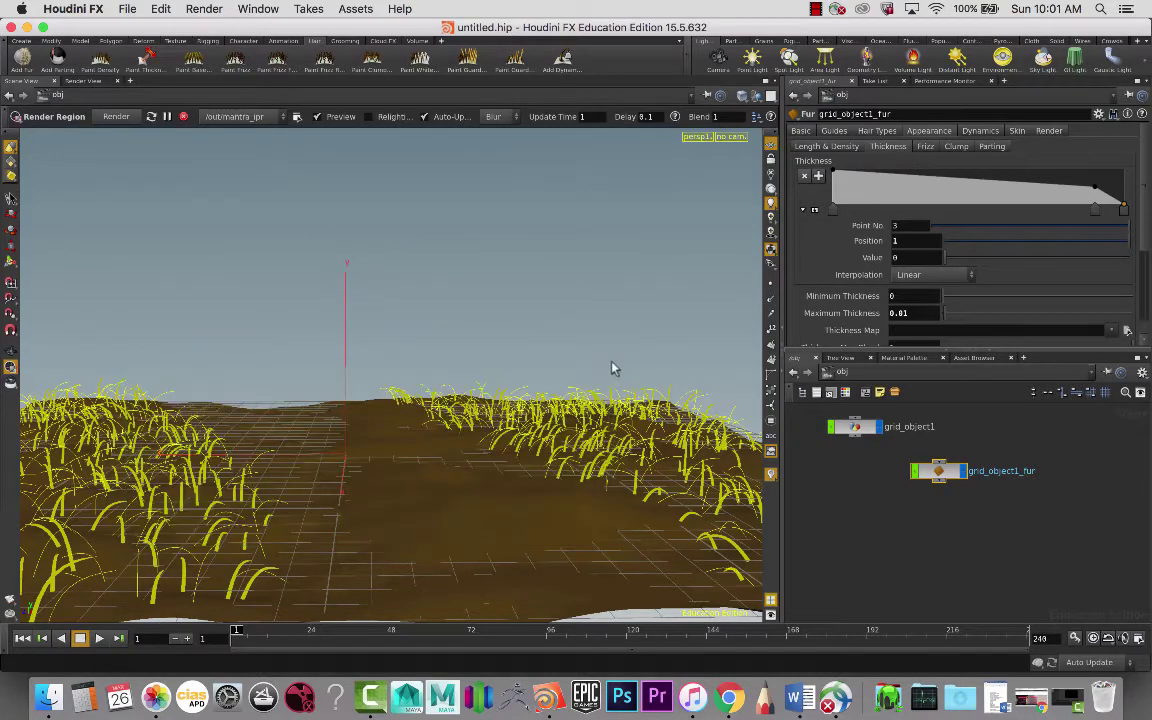
Render the full frame with mantra_ipr in the Render View, and return to the Scene View
left_click(85, 81)
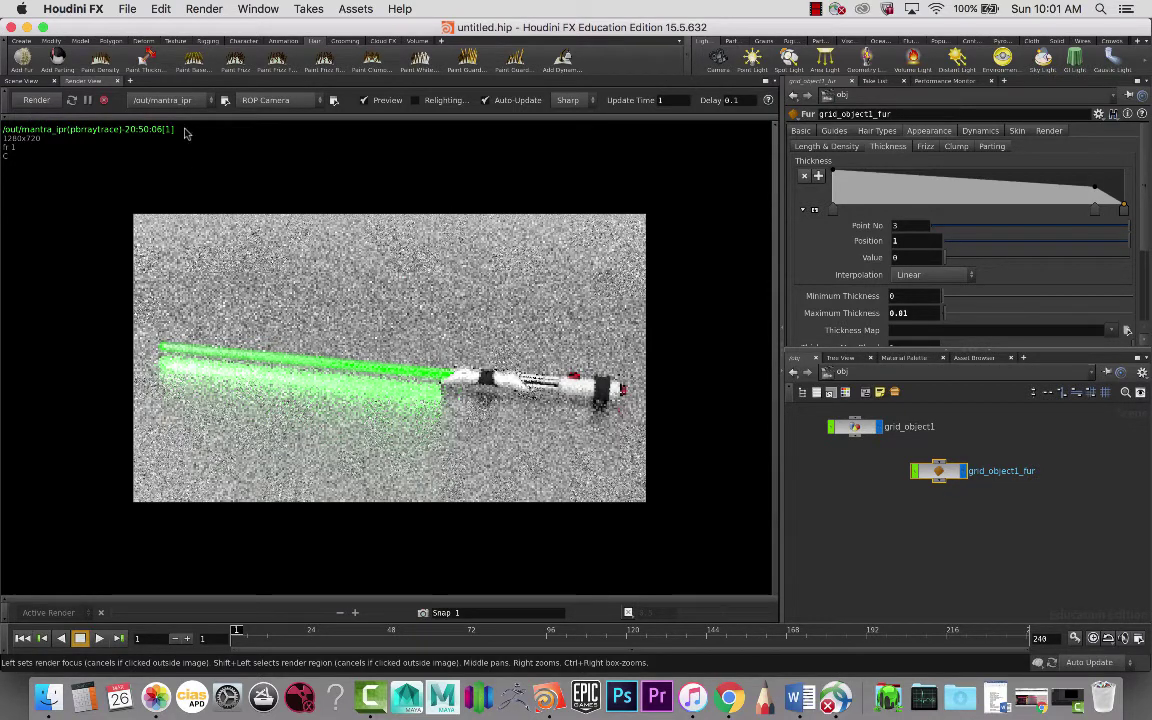
left_click(37, 104)
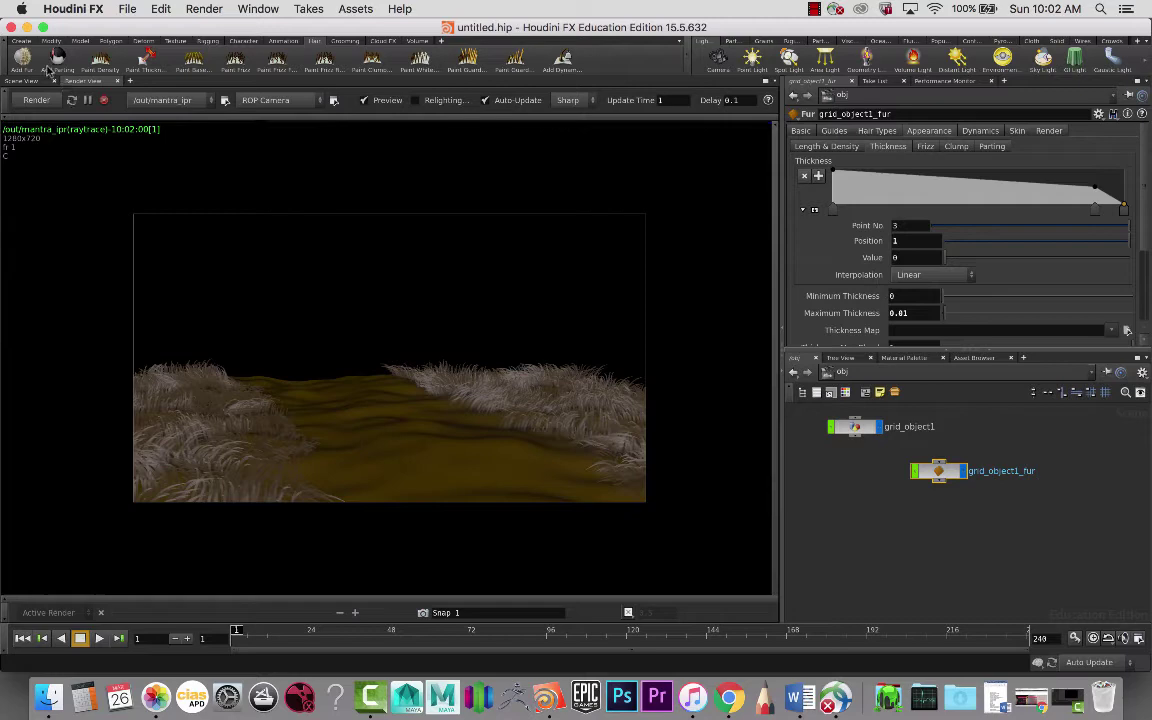
left_click(36, 82)
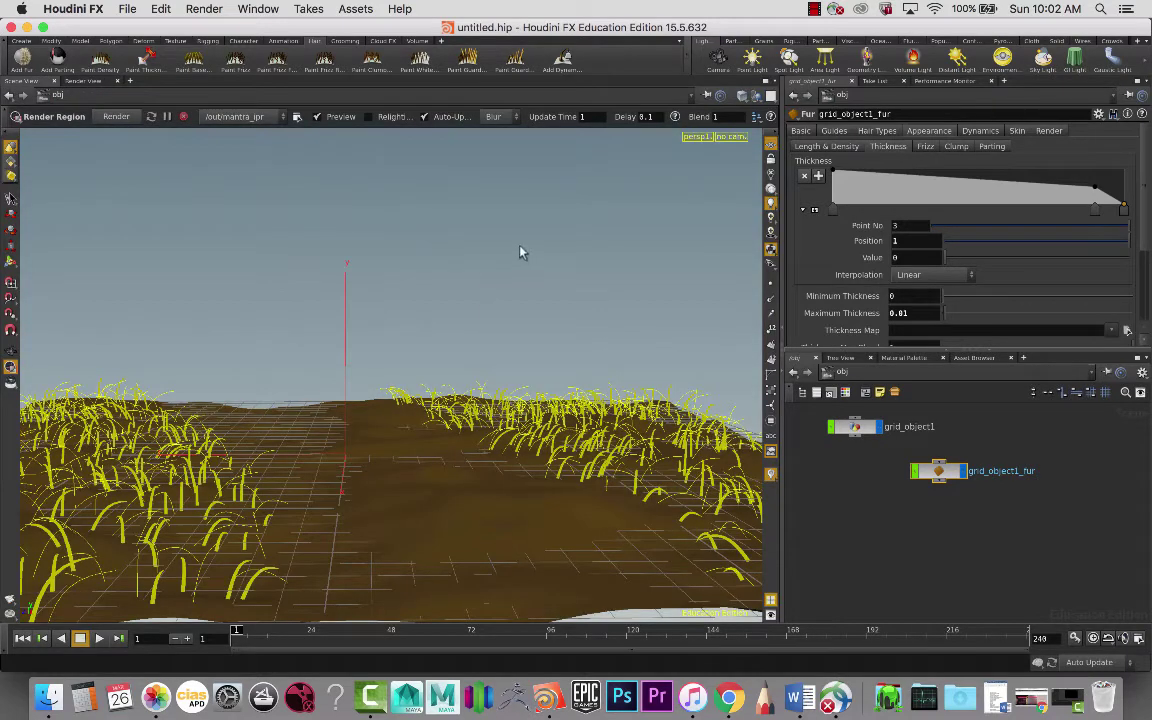
Add an Environment Light to the scene at object level
left_click(967, 527)
key("Tab")
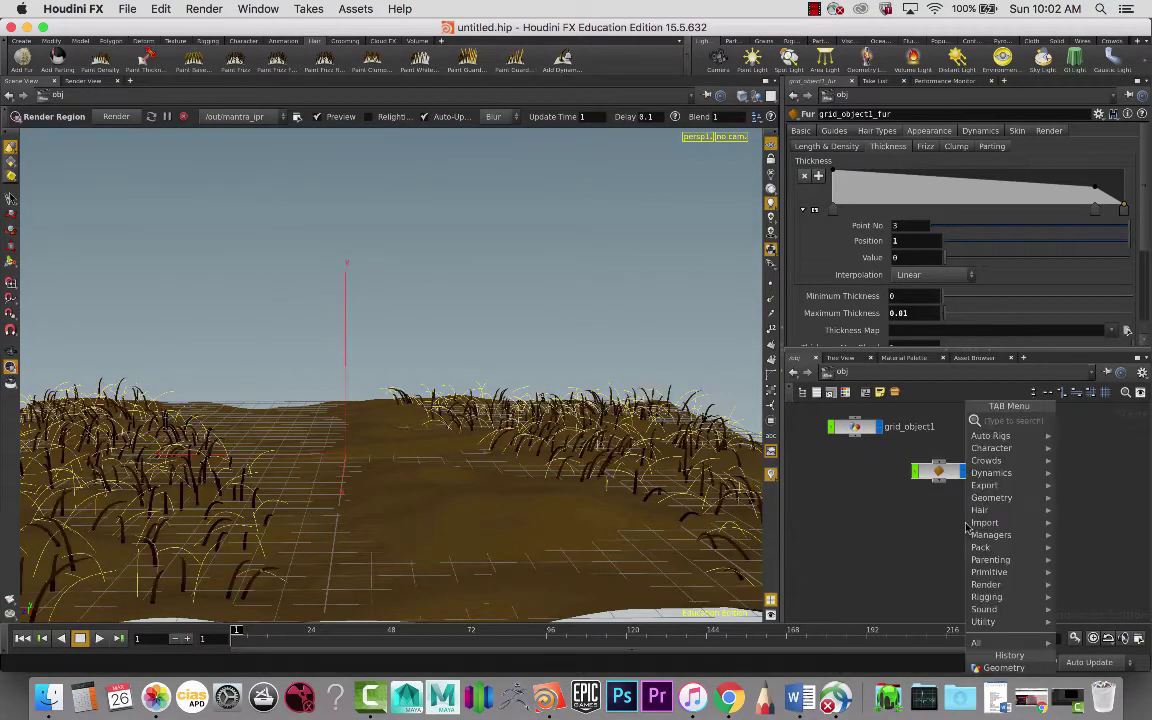
type("e")
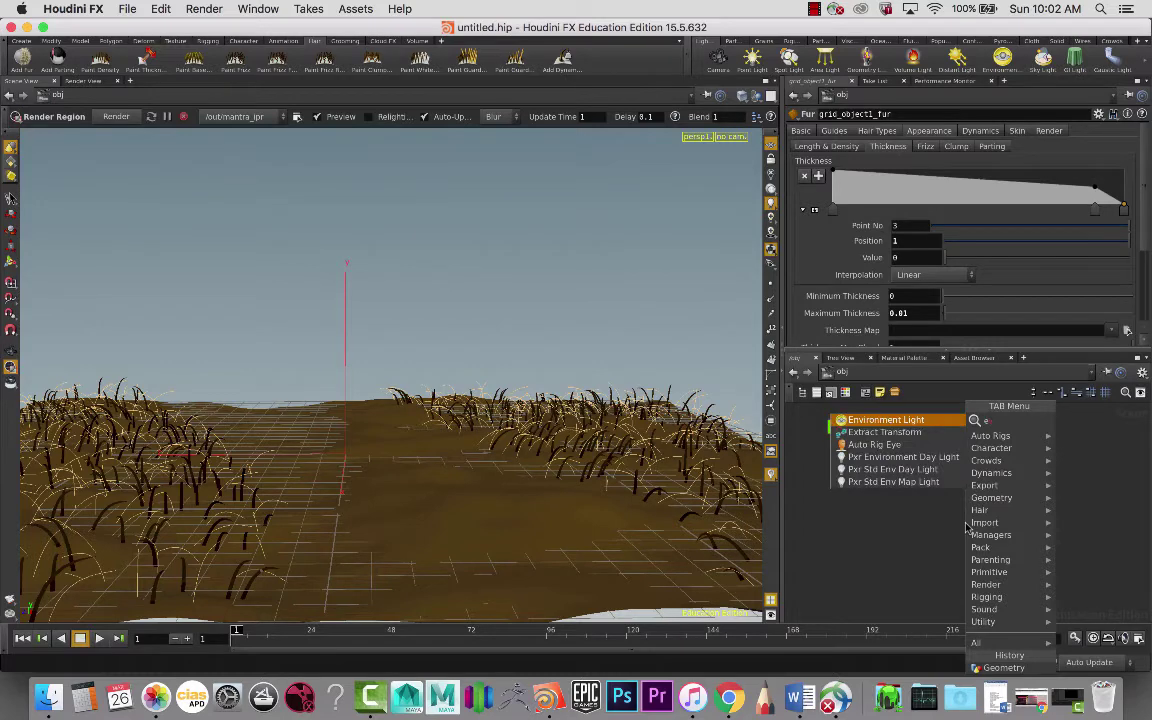
key("Return")
left_click(967, 527)
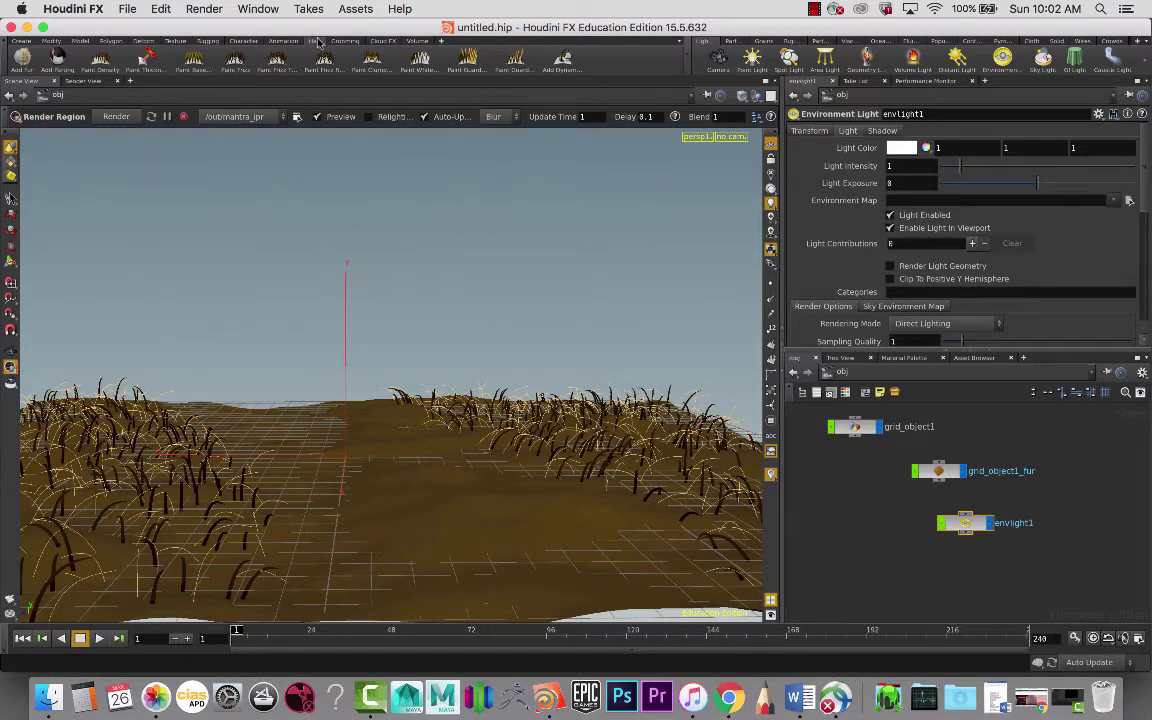
Start the Screen Brush grooming tool on grid_object1_fur to groom its guides
left_click(350, 43)
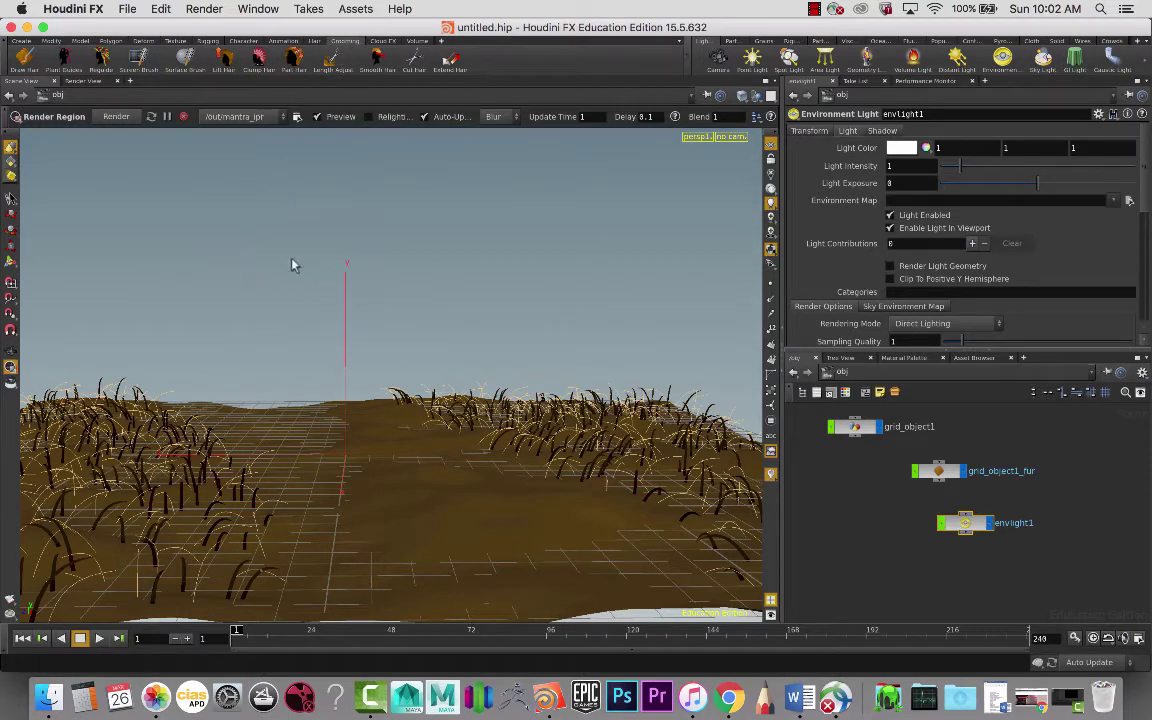
key("Escape")
left_click_drag(391, 321, 383, 324)
scroll(383, 324, "down", 3)
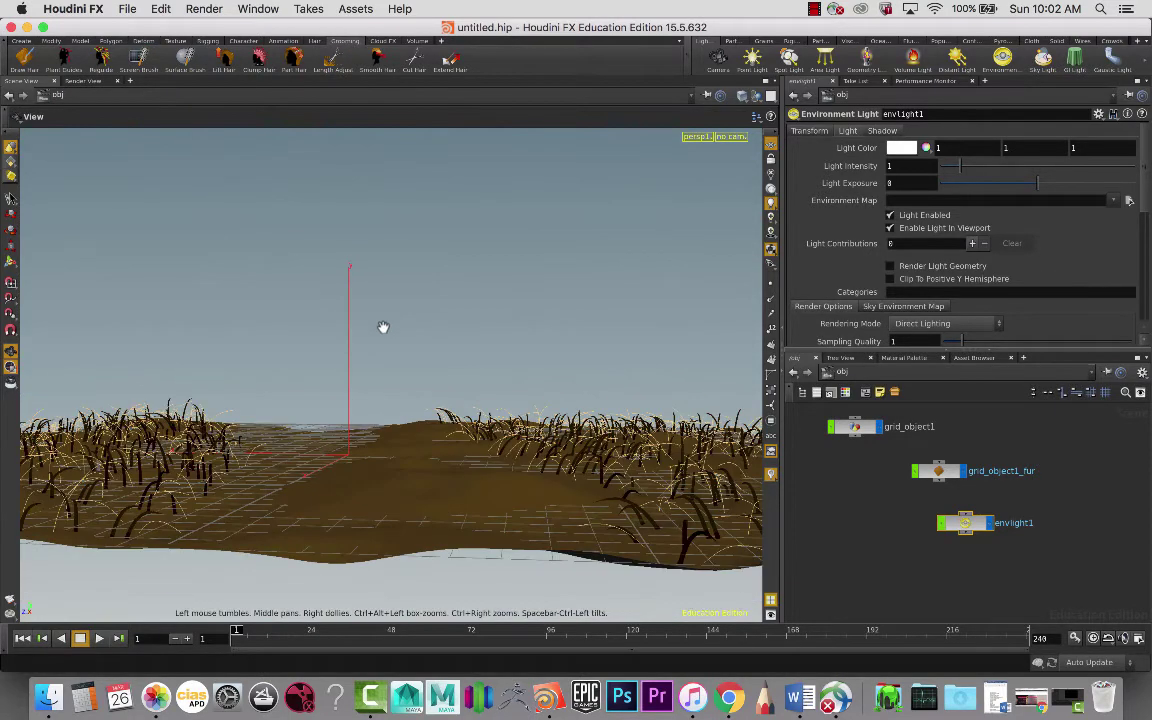
scroll(384, 327, "up", 3)
left_click_drag(460, 327, 336, 286)
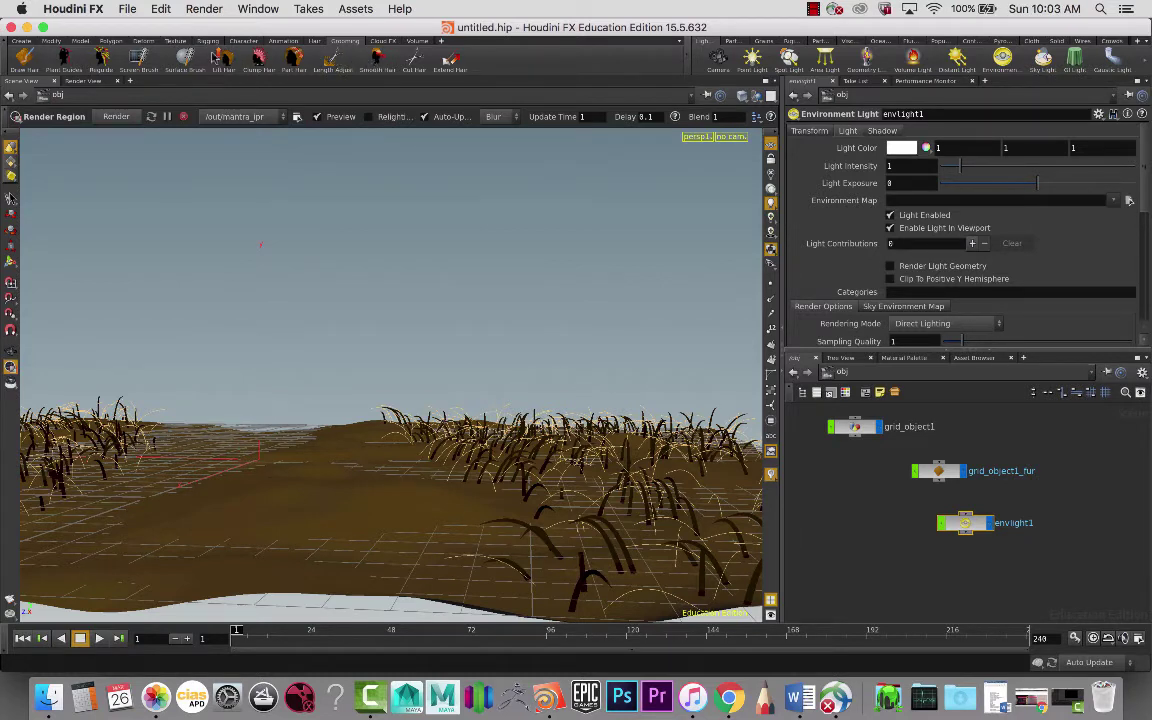
left_click(140, 60)
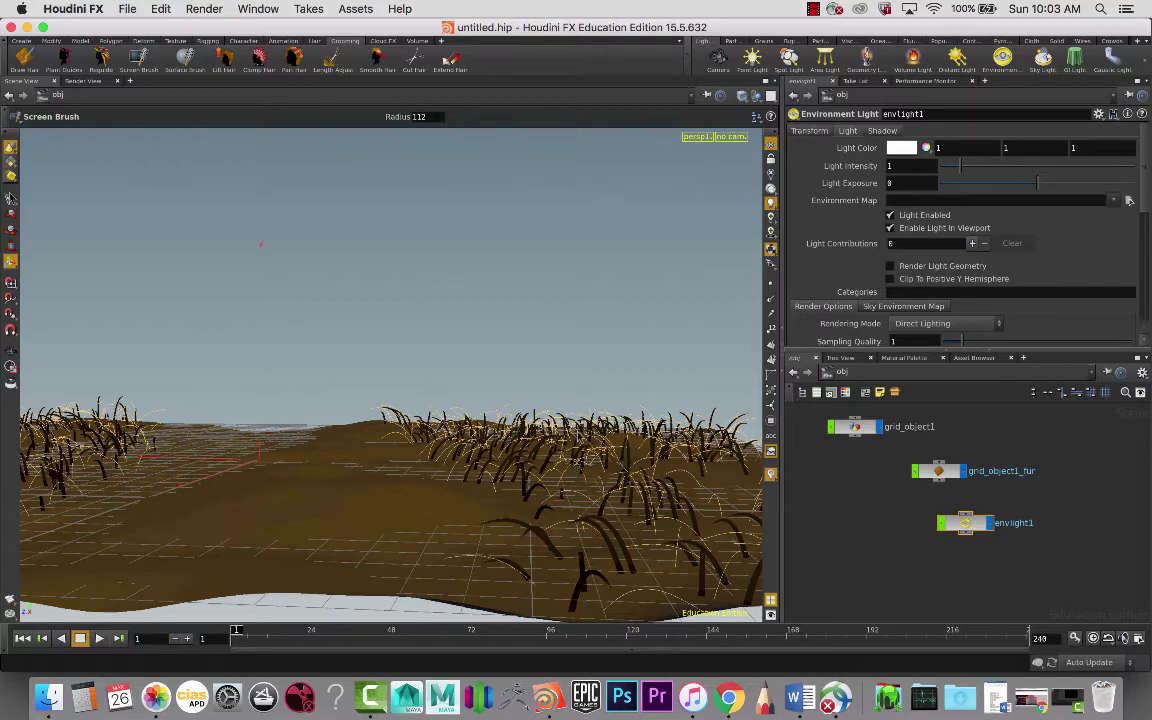
left_click(926, 472)
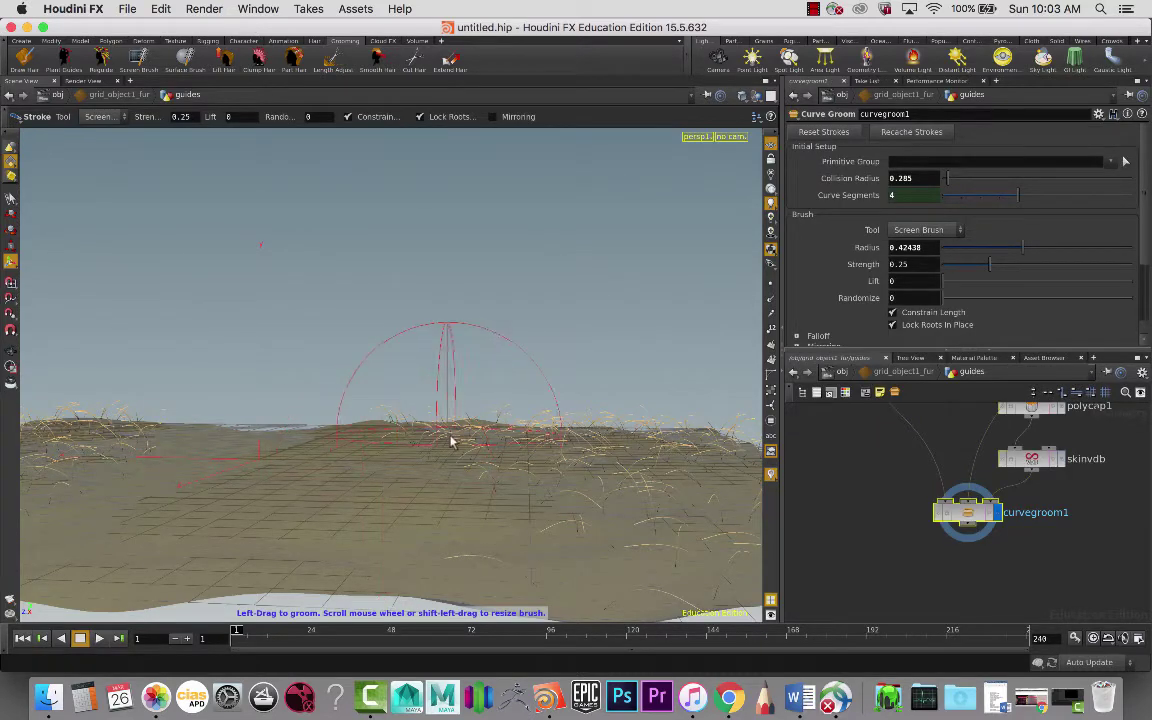
Set the Screen Brush radius to about 0.285 for grooming the guides beside the path
key("Escape")
mouse_move(396, 442)
left_mouse_down()
mouse_move(432, 447)
mouse_move(409, 447)
left_mouse_up()
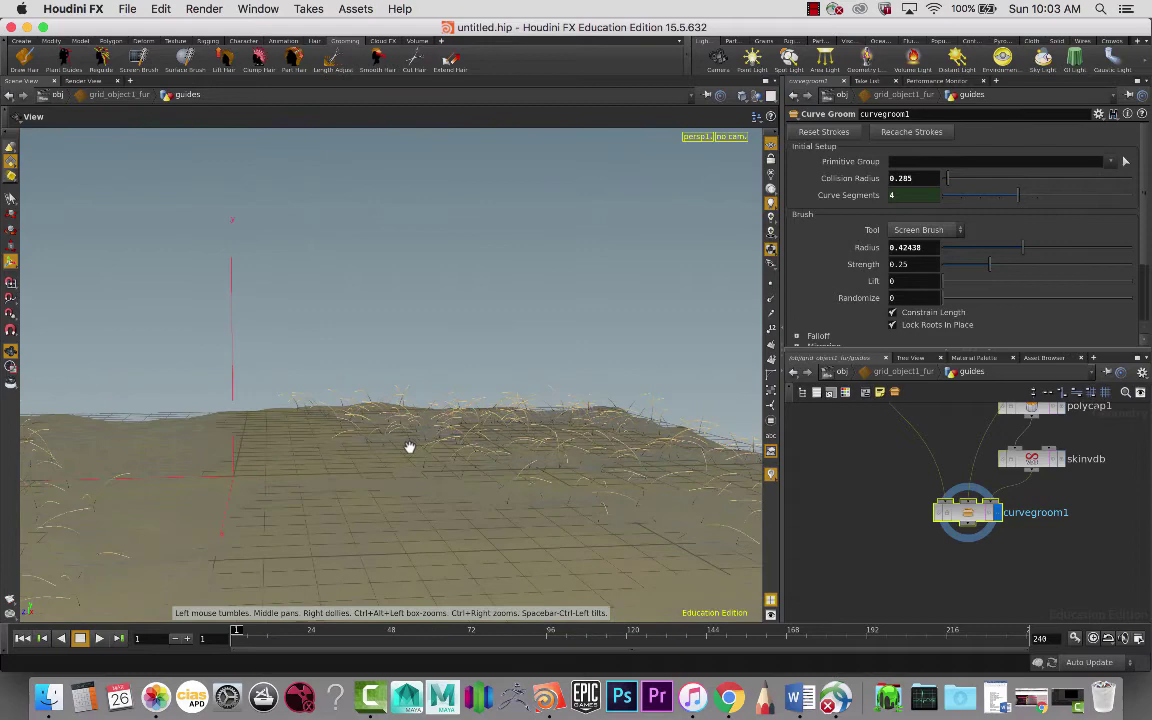
scroll(409, 447, "up", 6)
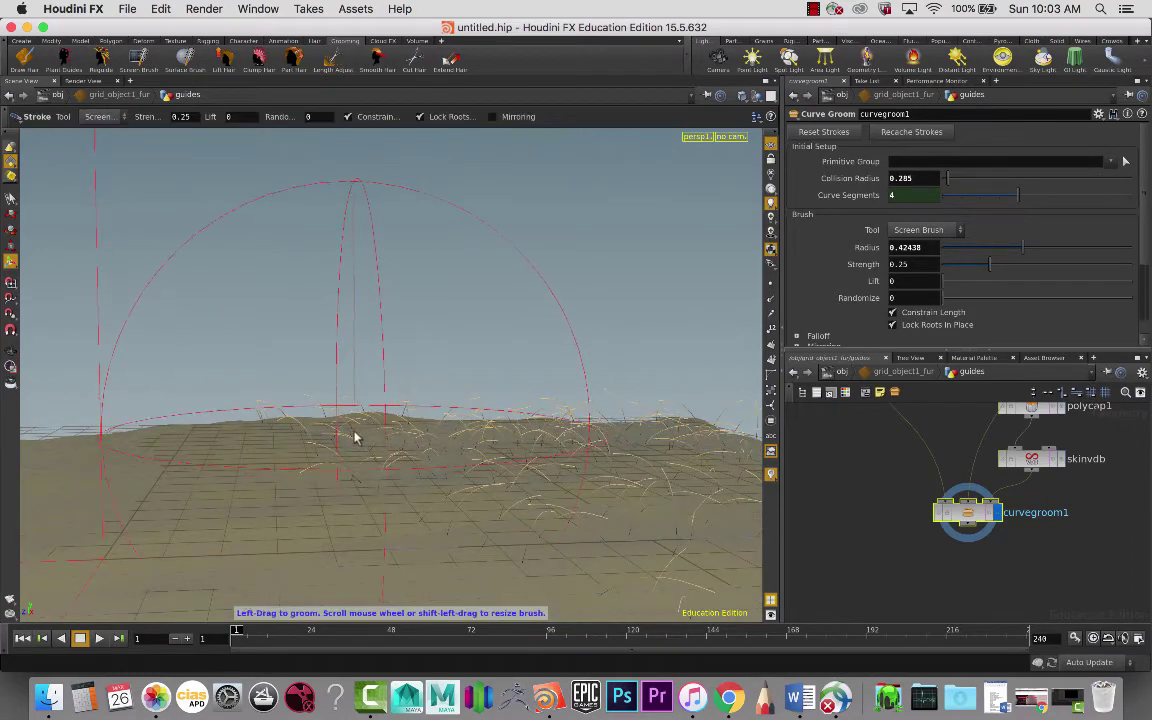
scroll(347, 393, "down", 5)
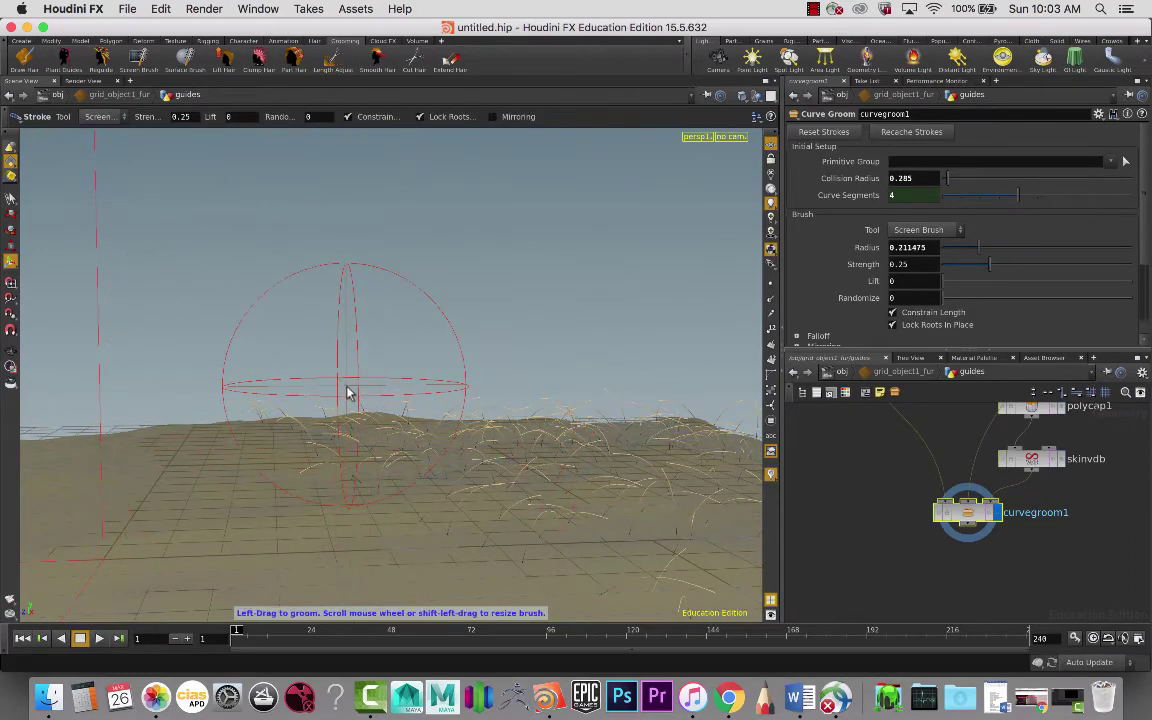
scroll(347, 393, "down", 3)
scroll(347, 393, "up", 10)
scroll(349, 393, "up", 2)
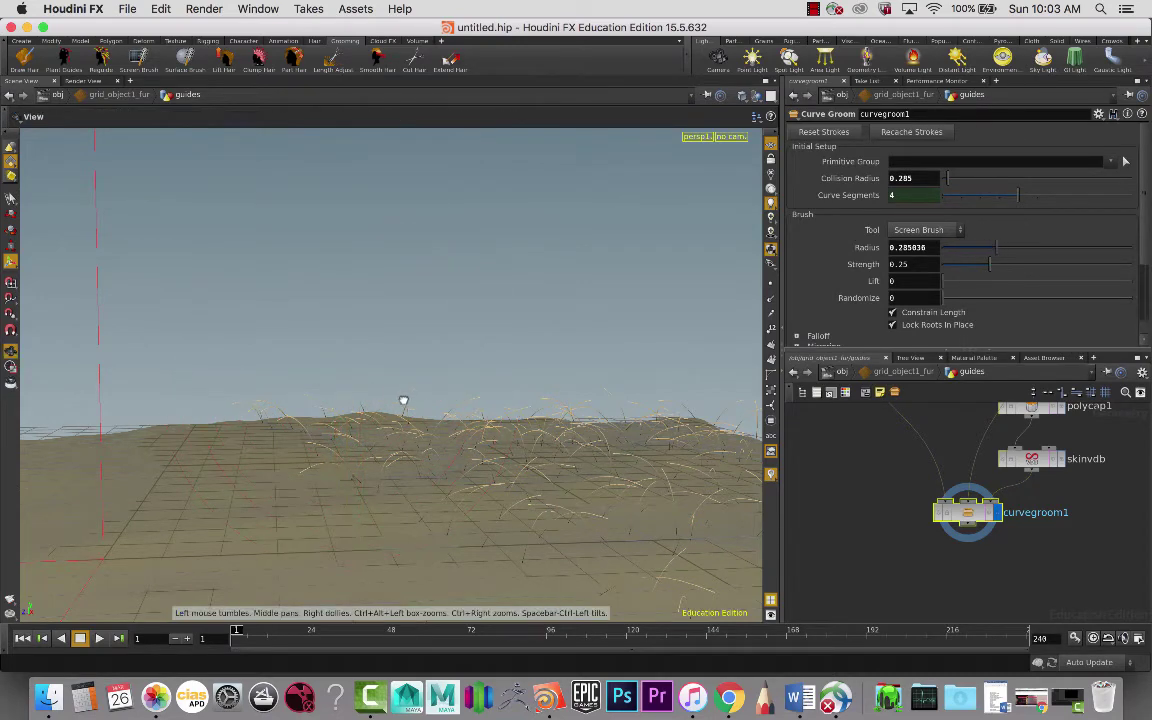
Comb the fur guides sideways along the crest of the grassy hill with the Screen Brush
left_click_drag(404, 401, 383, 388, "alt")
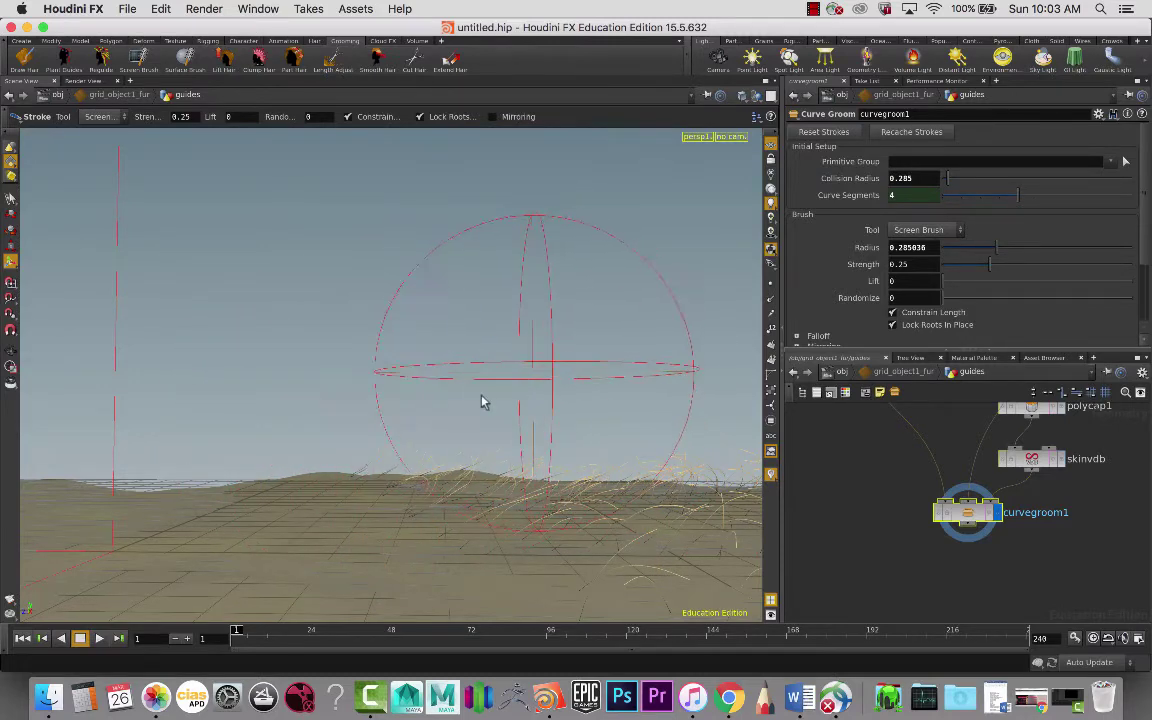
key("Escape")
mouse_move(634, 420)
left_mouse_down()
mouse_move(550, 401)
mouse_move(514, 411)
left_mouse_up()
key("Return")
key("Escape")
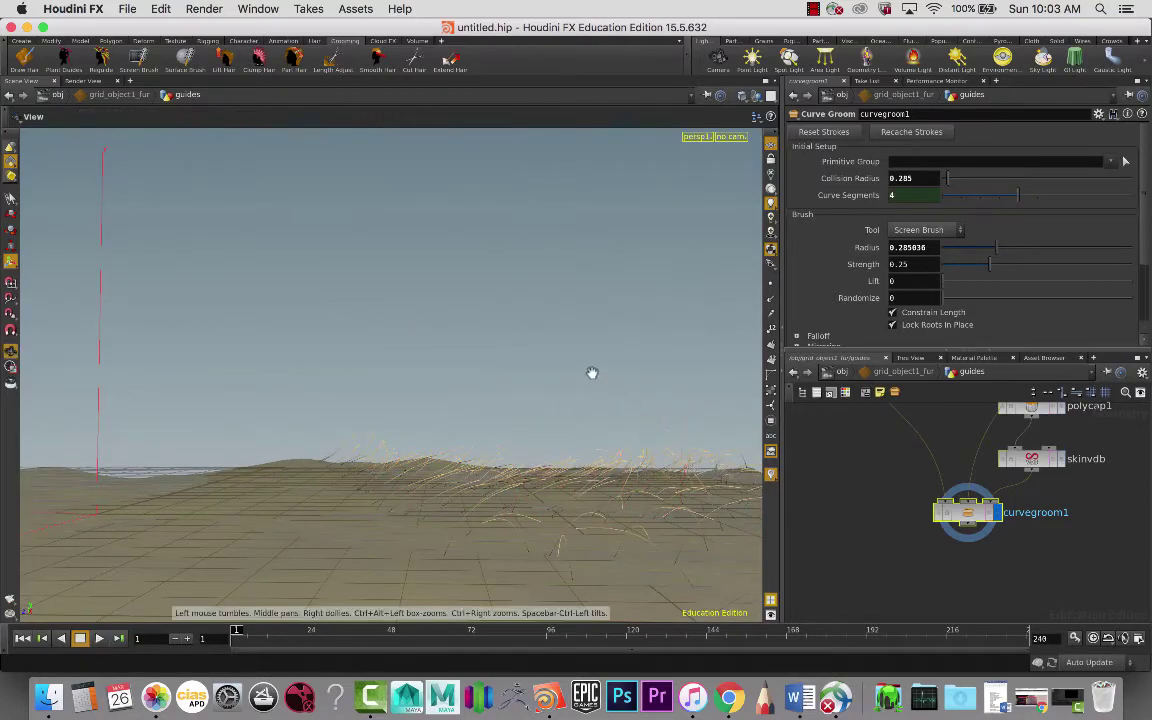
mouse_move(591, 373)
left_mouse_down()
mouse_move(488, 355)
mouse_move(533, 374)
mouse_move(465, 411)
left_mouse_up()
key("Return")
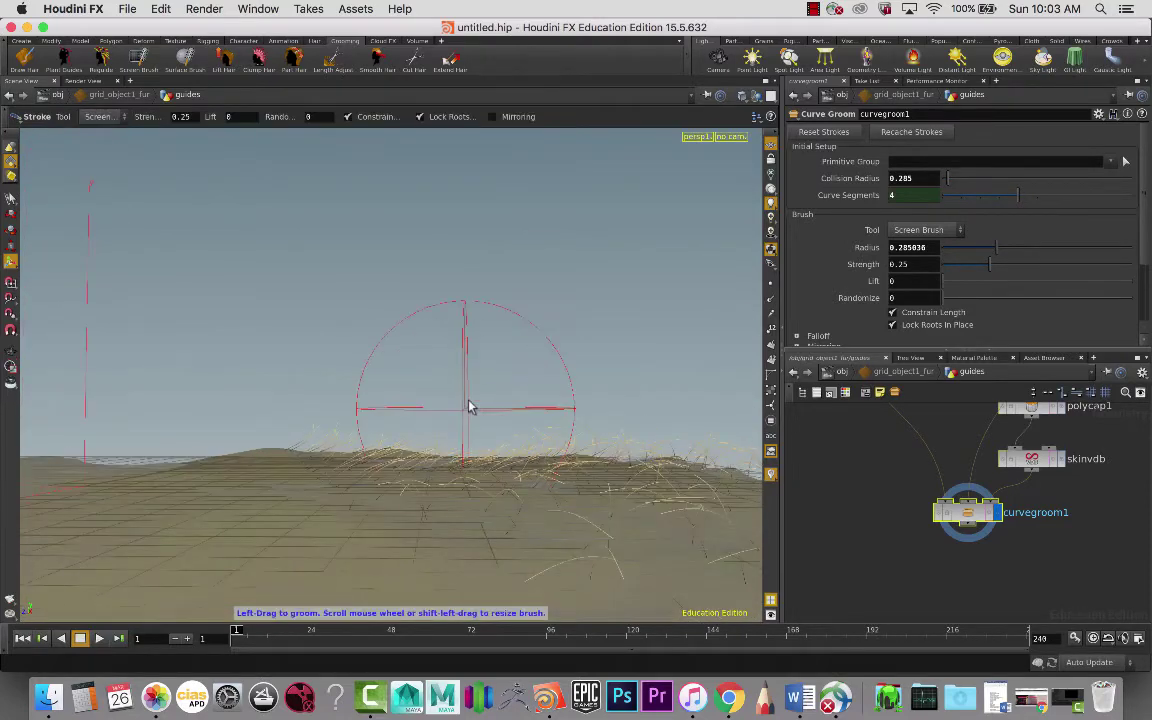
key("Escape")
mouse_move(594, 319)
left_mouse_down()
mouse_move(352, 324)
mouse_move(660, 362)
left_mouse_up()
key("Return")
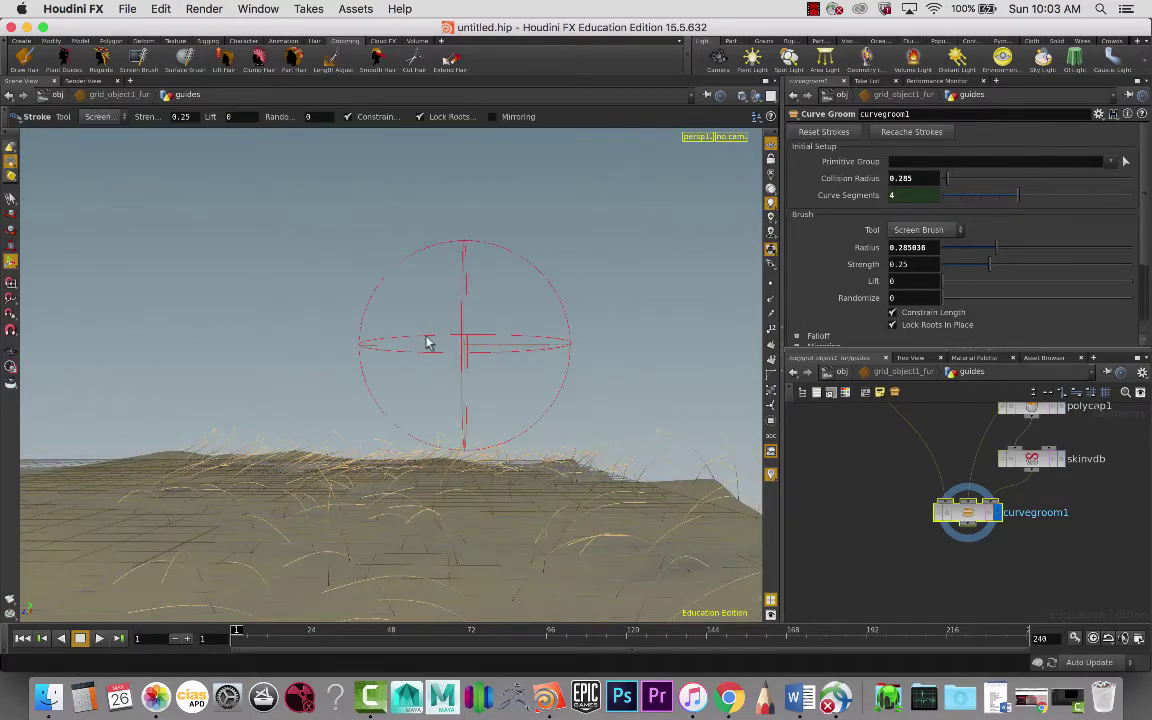
mouse_move(422, 375)
left_mouse_down()
mouse_move(507, 356)
mouse_move(615, 361)
left_mouse_up()
left_click_drag(179, 424, 298, 427)
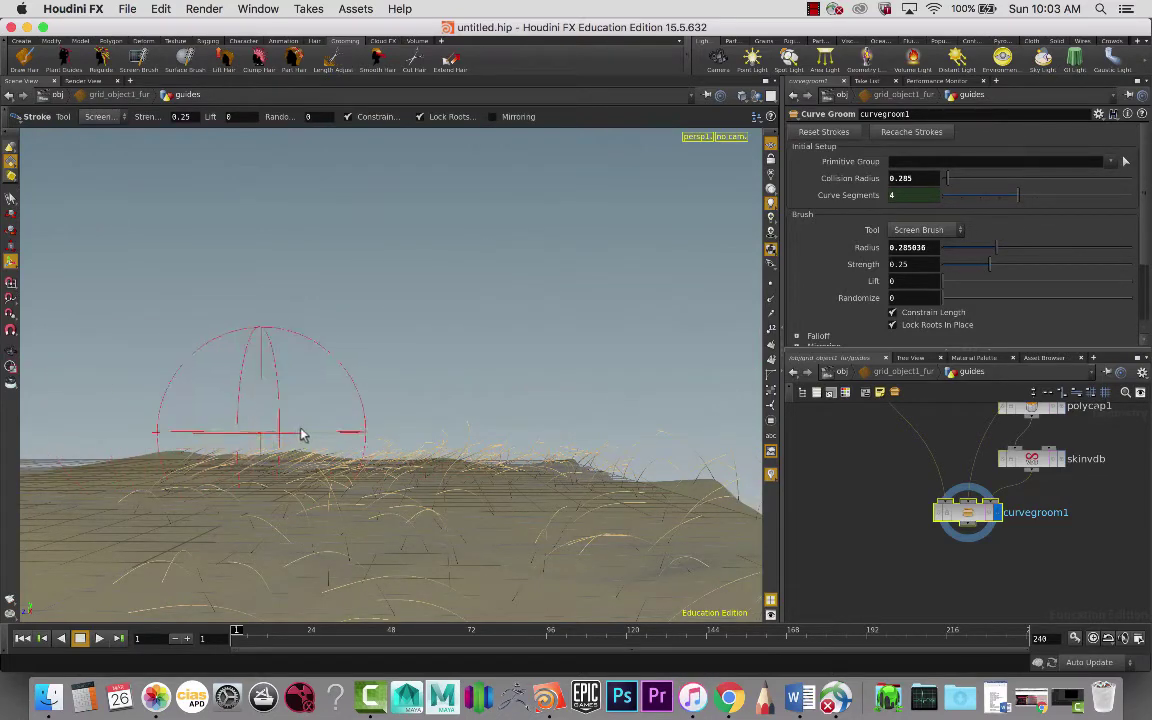
Set the Screen Brush radius to about 0.315 for grooming the guides on the grassy hill
scroll(319, 422, "down", 5)
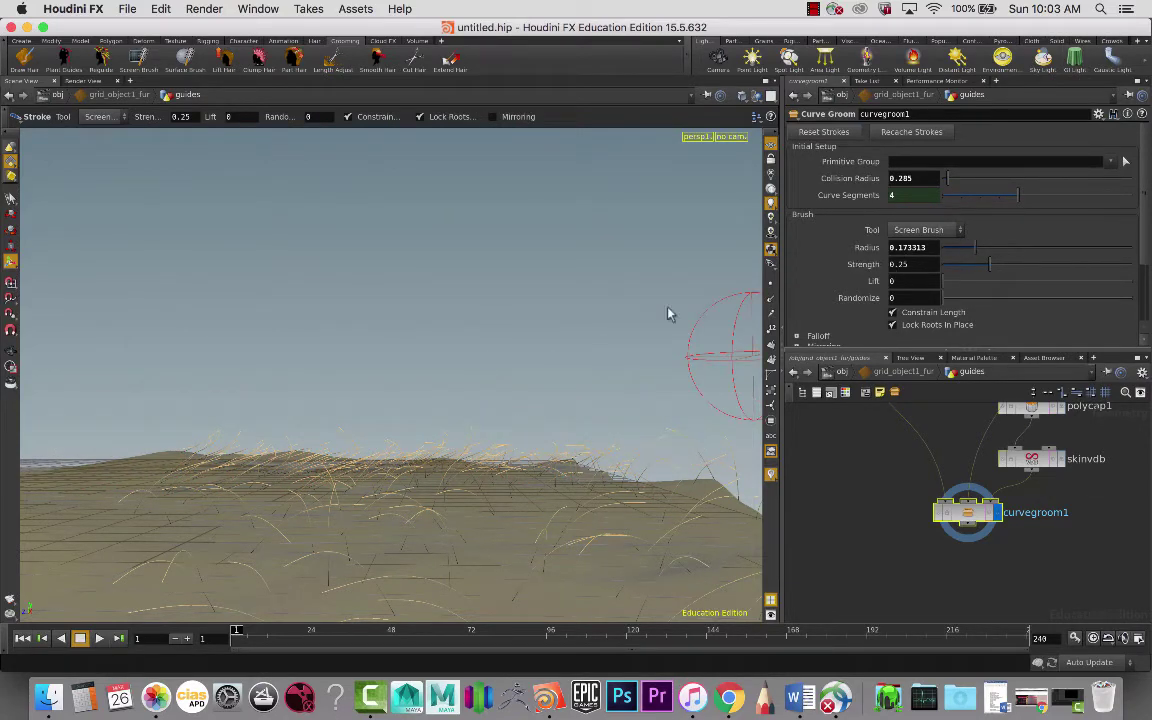
scroll(481, 348, "down", 6)
scroll(475, 347, "up", 5, "alt")
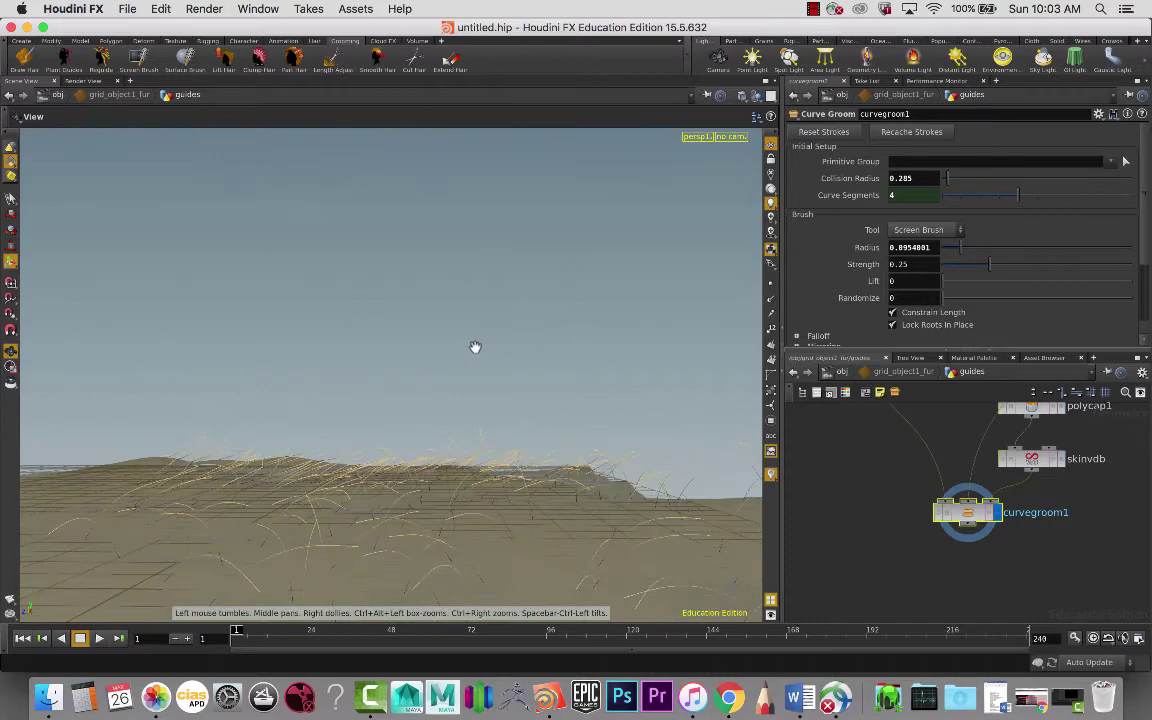
scroll(475, 347, "down", 8, "alt")
scroll(475, 350, "down", 5)
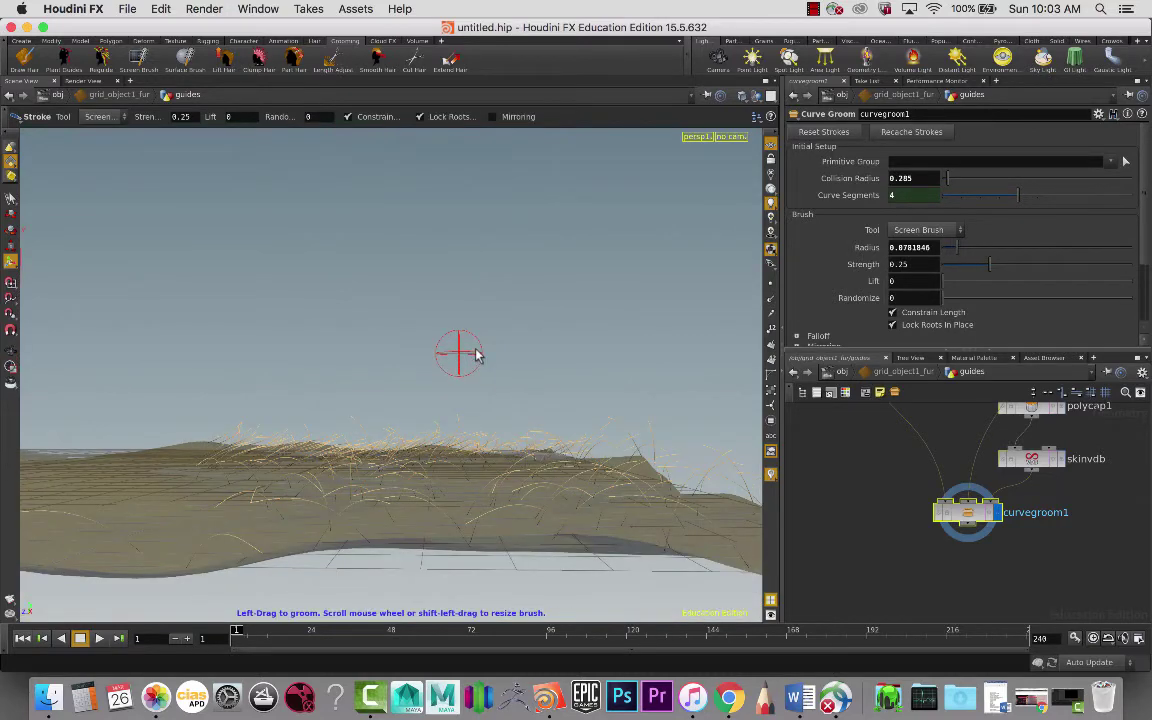
scroll(477, 355, "up", 10)
mouse_move(530, 352)
left_mouse_down("alt")
mouse_move(535, 394)
mouse_move(535, 375)
left_mouse_up("alt")
scroll(533, 360, "down", 3)
key("Return")
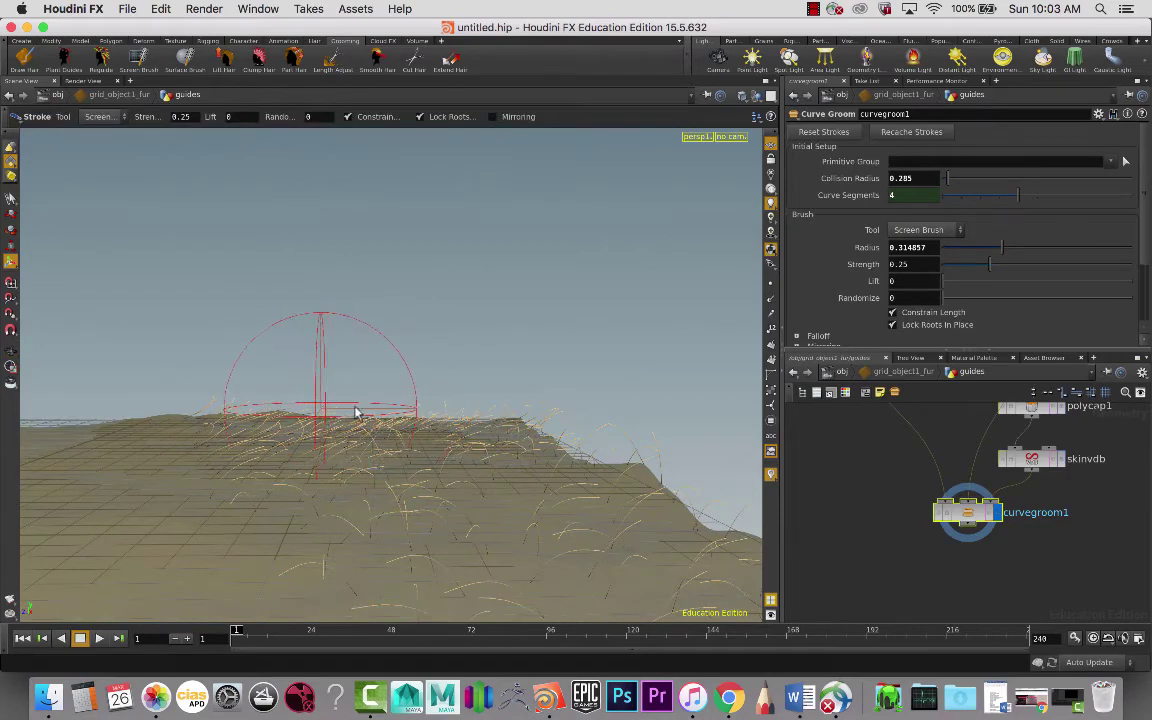
scroll(572, 411, "down", 6, "alt")
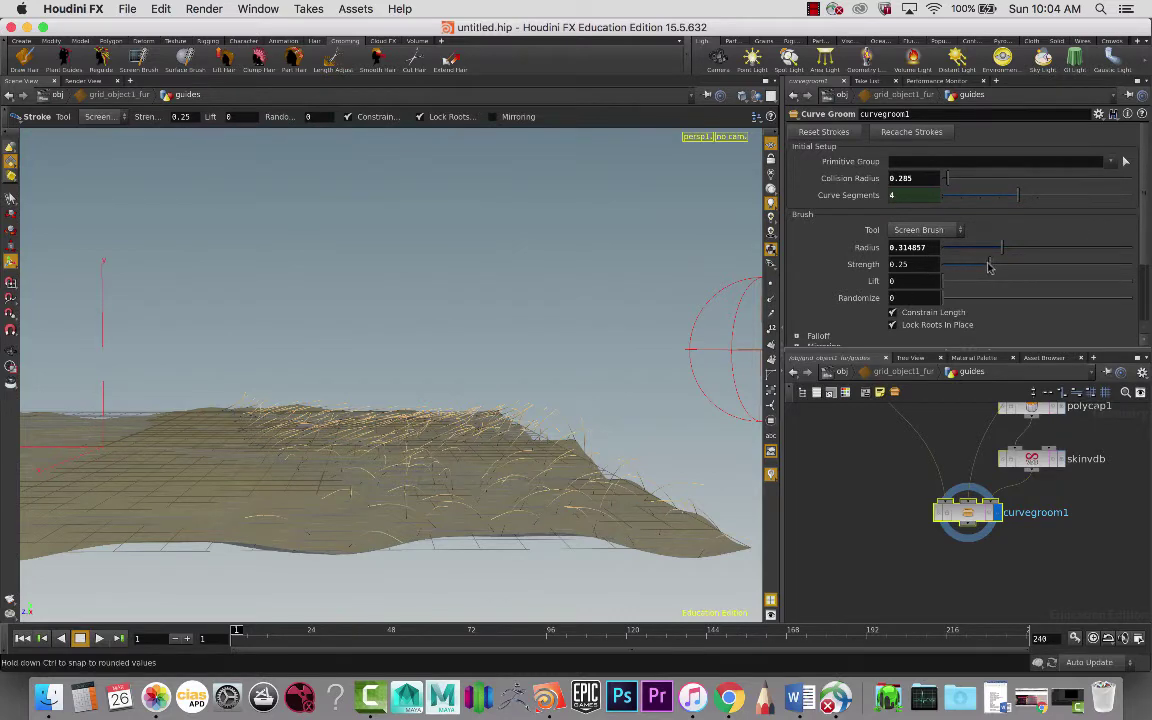
Set the brush Strength to 0.545 and inspect the combed guides from low and close angles
left_click(1045, 264)
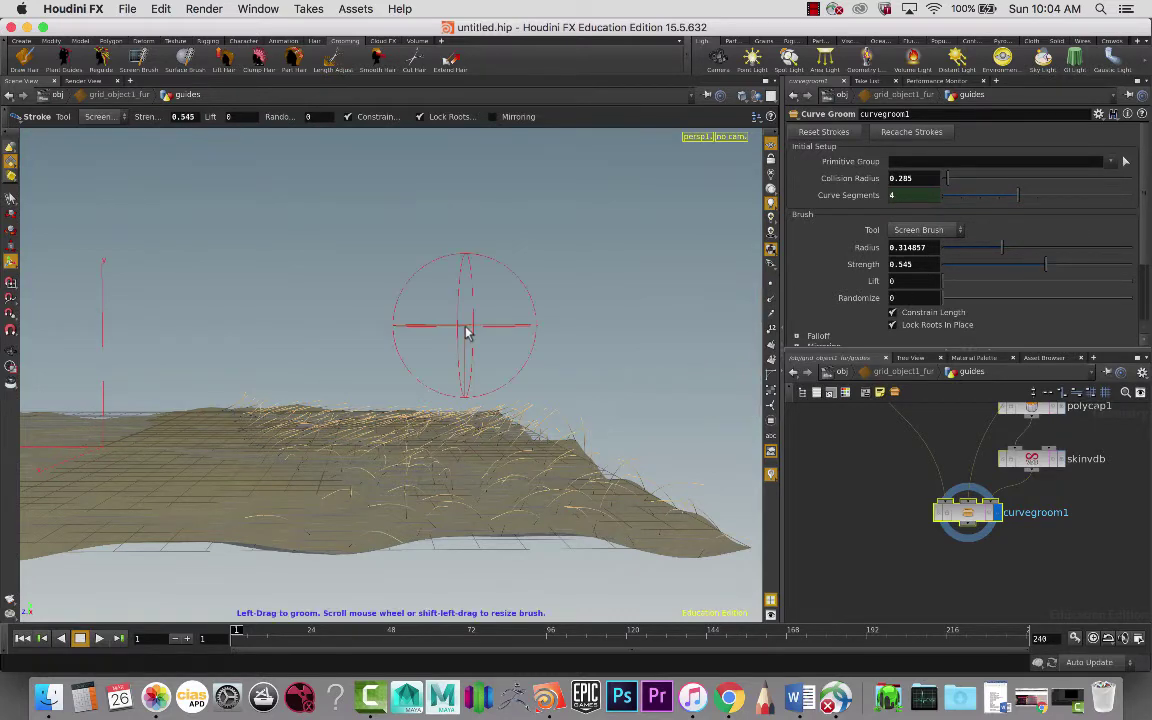
key("Escape")
left_click_drag(463, 329, 474, 288)
key("Return")
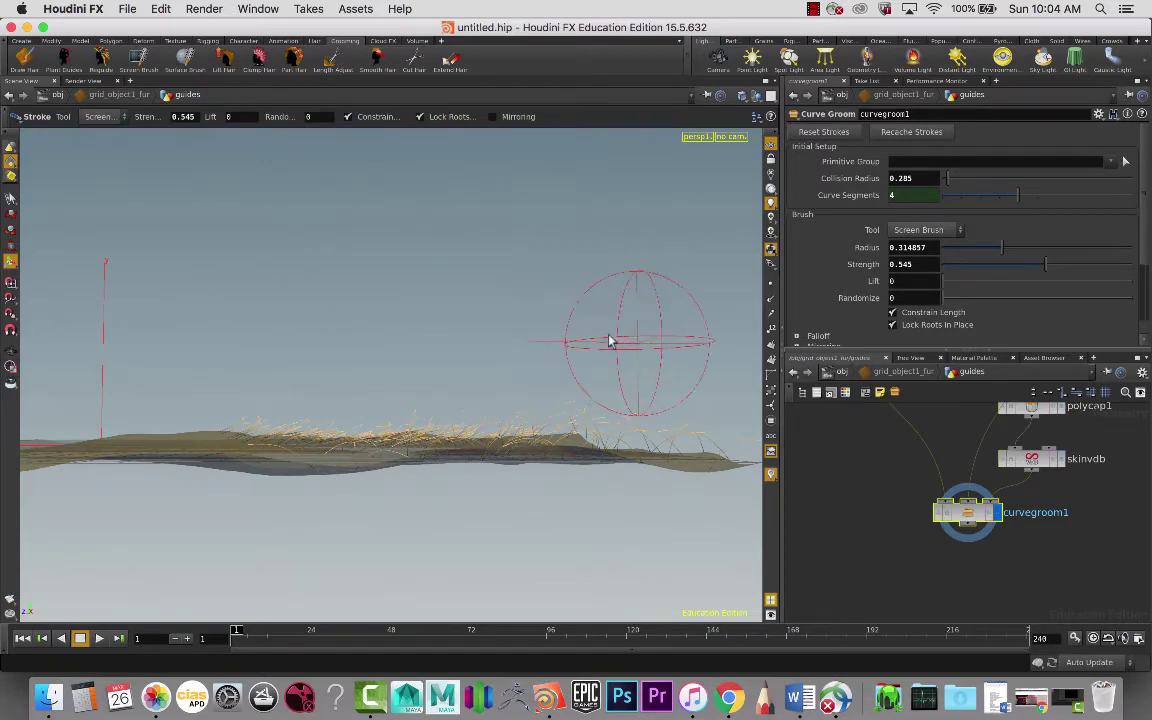
key("Escape")
mouse_move(609, 339)
left_mouse_down()
mouse_move(558, 368)
mouse_move(486, 357)
mouse_move(489, 332)
mouse_move(467, 332)
mouse_move(476, 303)
mouse_move(604, 288)
left_mouse_up()
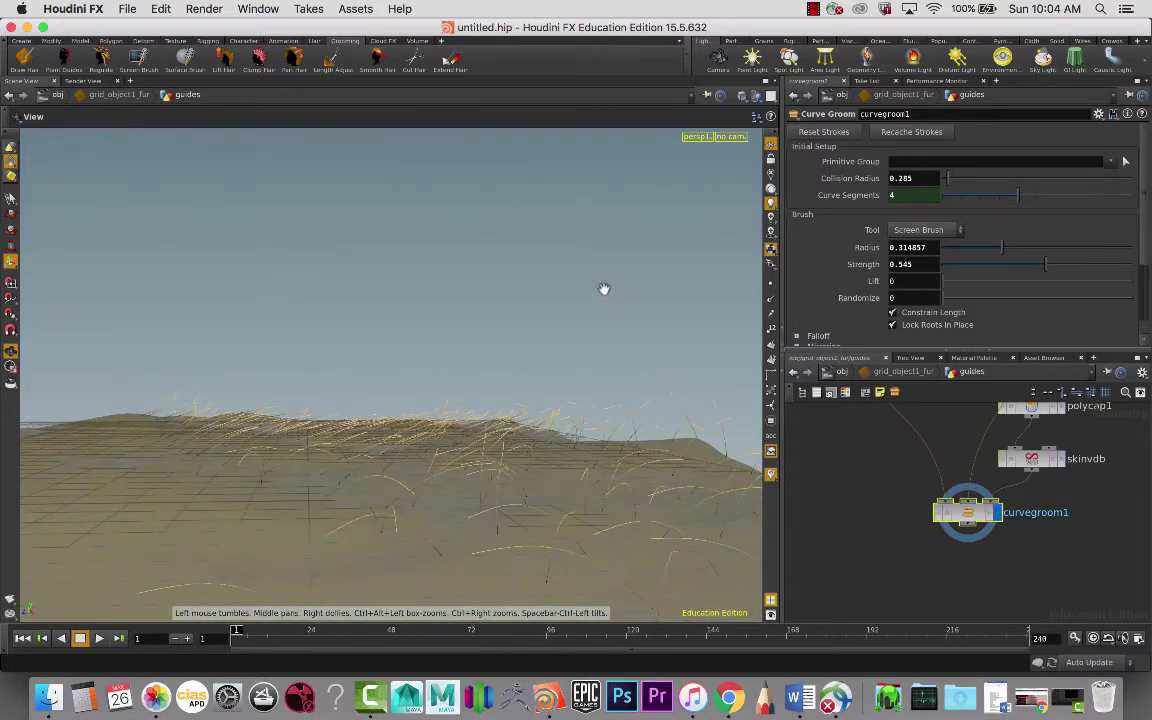
key("Return")
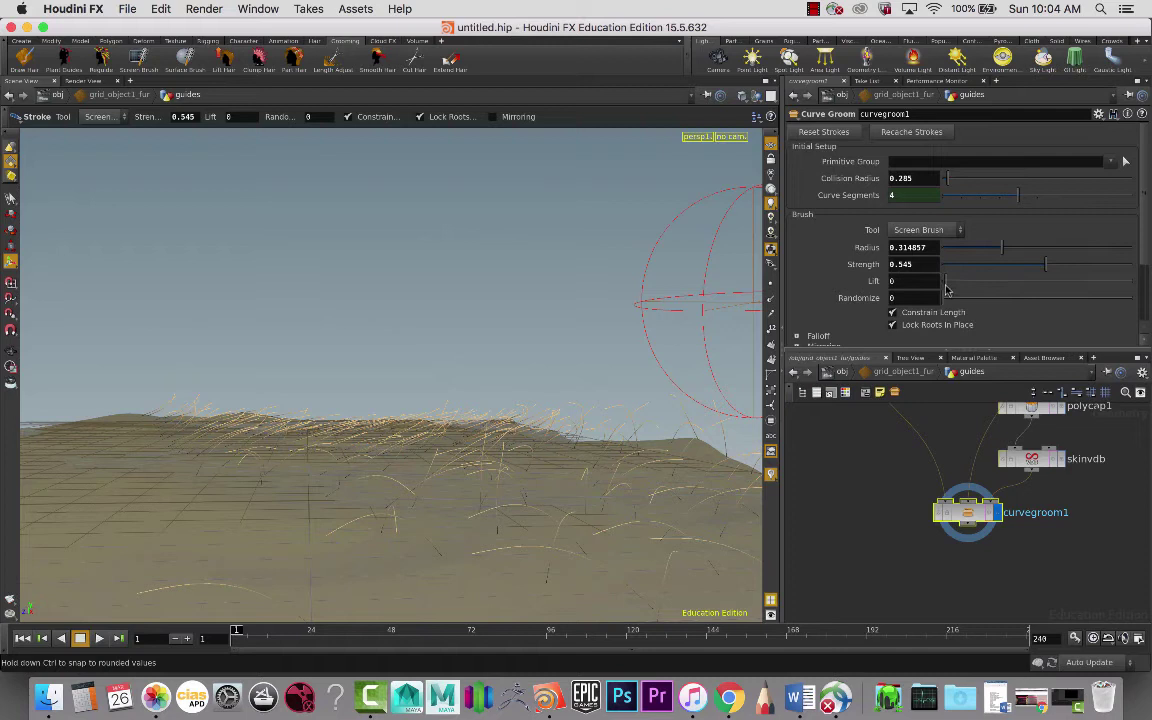
Set the Screen Brush Lift to 0.296 and comb the guides along the grassy hill's crest
left_click_drag(997, 291, 1000, 291)
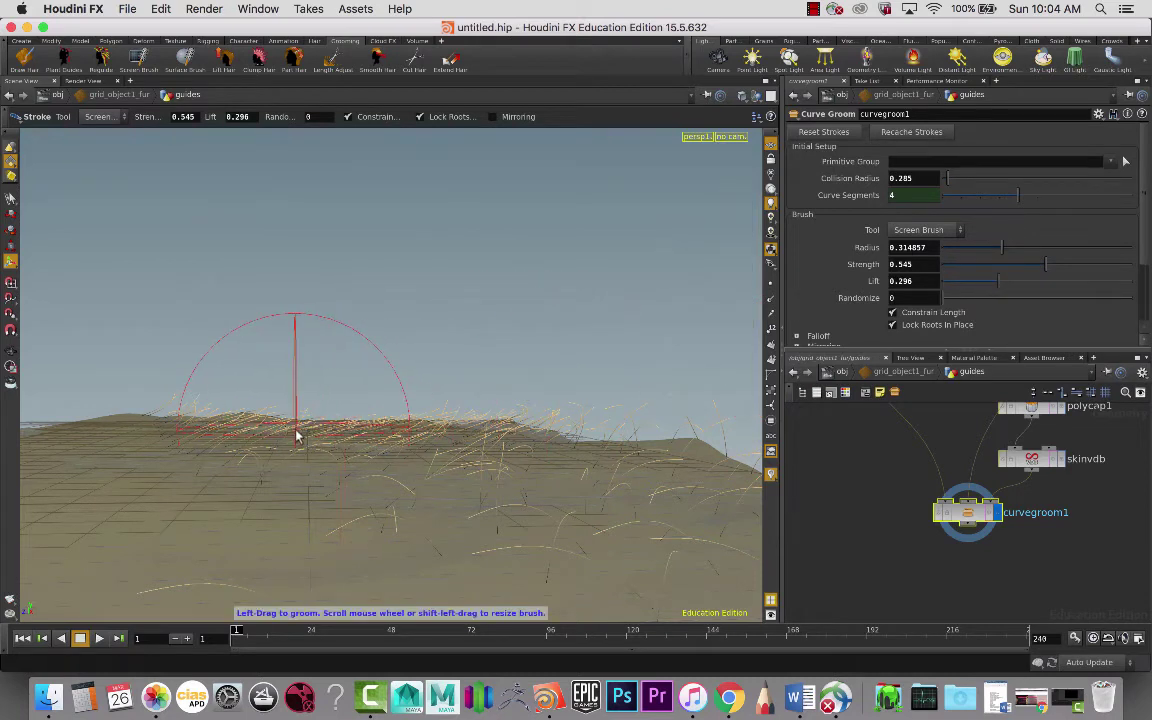
mouse_move(296, 415)
left_mouse_down()
mouse_move(389, 415)
mouse_move(477, 382)
left_mouse_up()
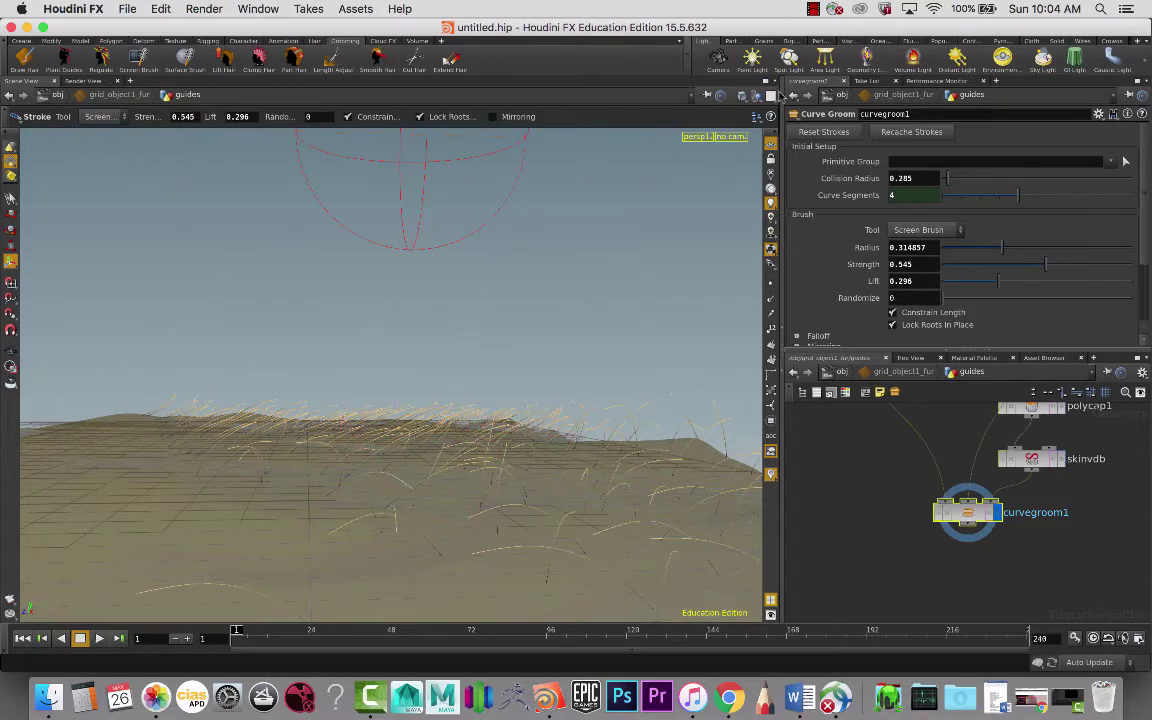
Preview the combed grass on the hill crest with a render region, quitting iTunes while it renders
left_click(10, 366)
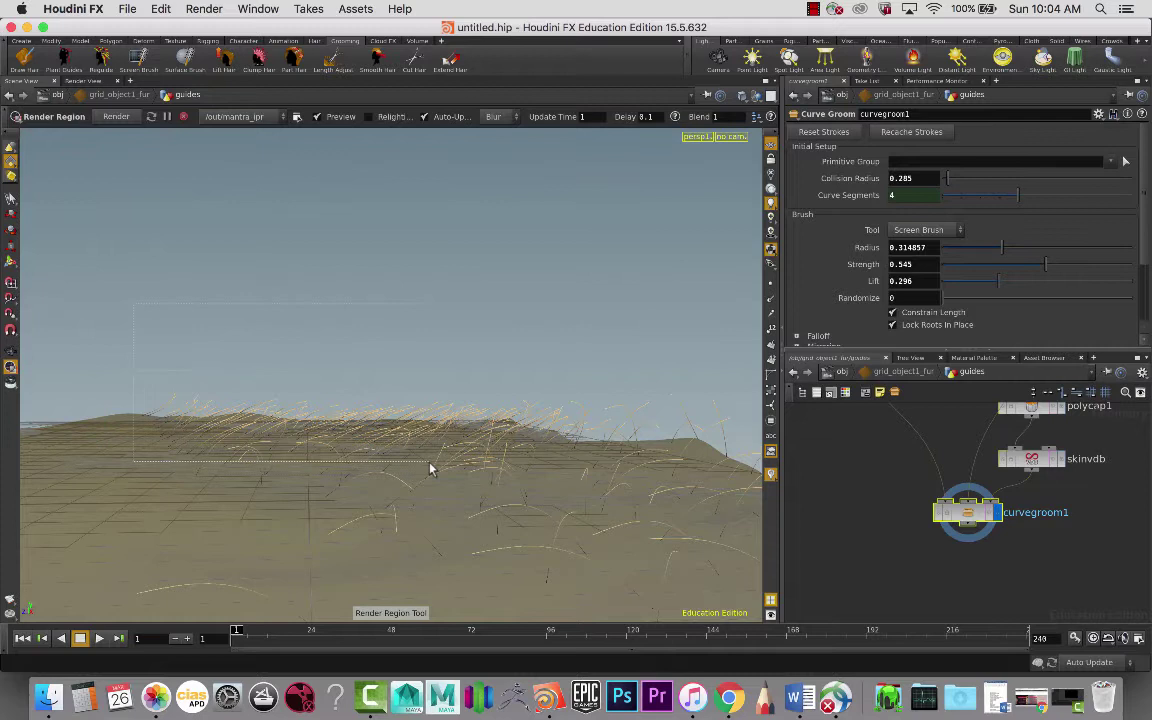
left_click_drag(430, 467, 421, 462)
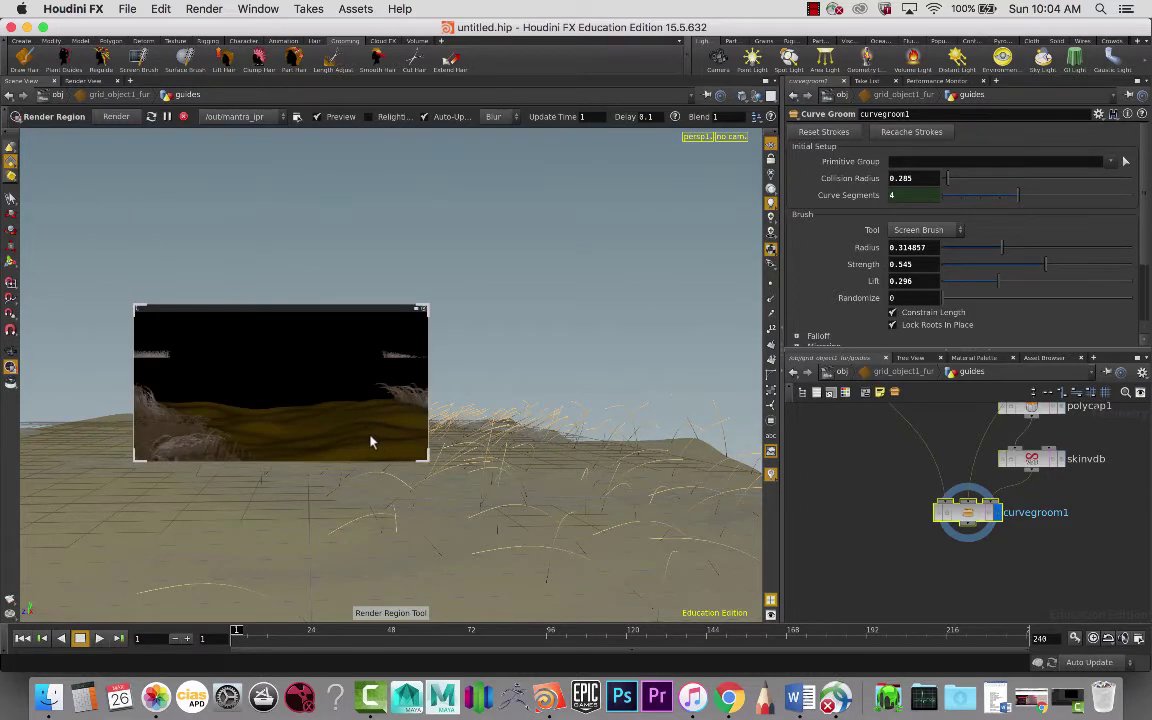
right_click(693, 692)
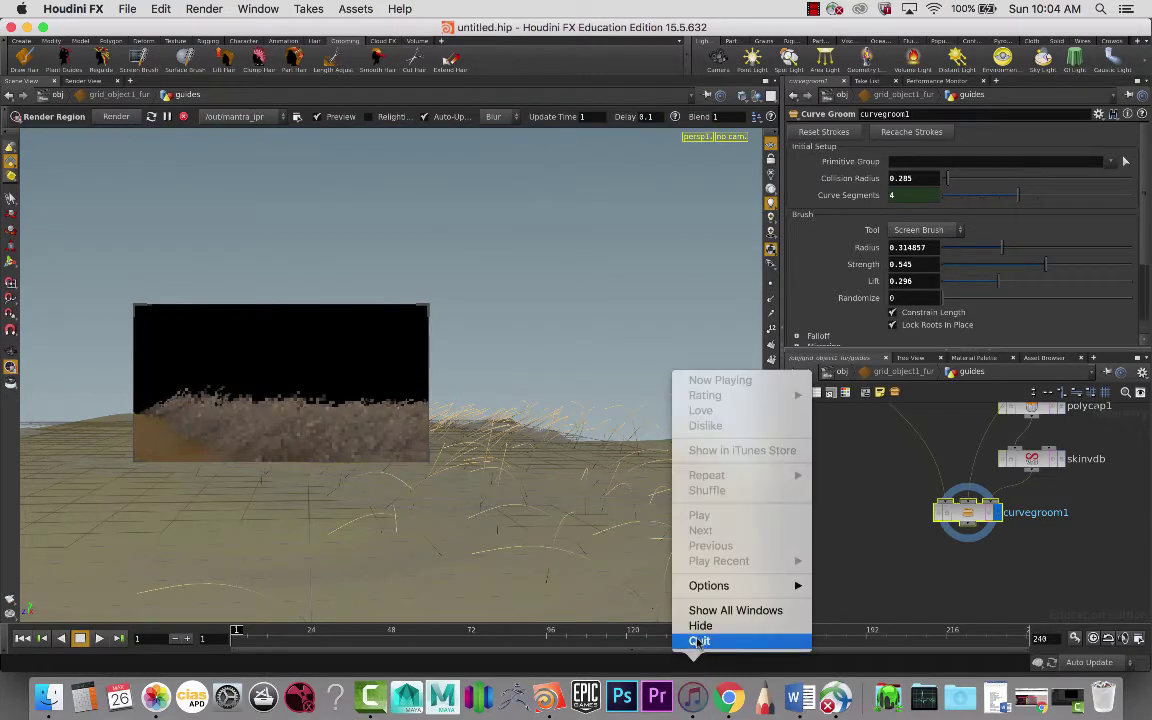
left_click(698, 641)
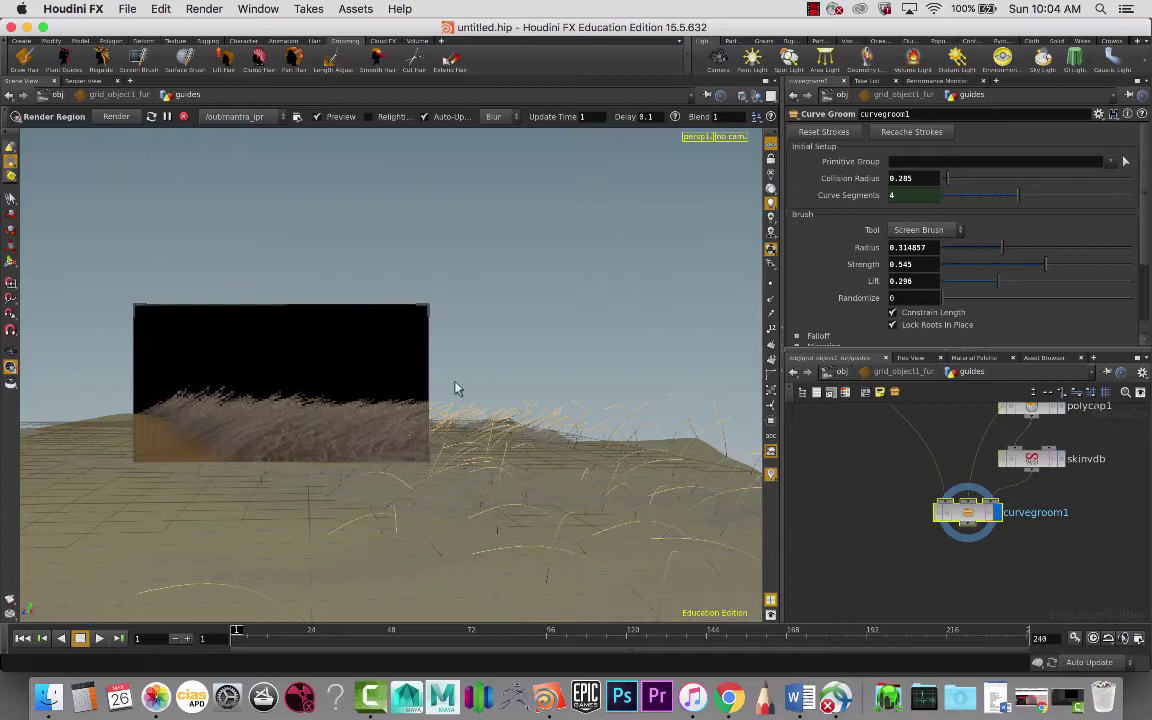
left_click(424, 309)
Reactivate the Screen Brush and comb the guides along the hill's ridge and down its outer edge
right_click_drag(463, 304, 456, 329, "alt")
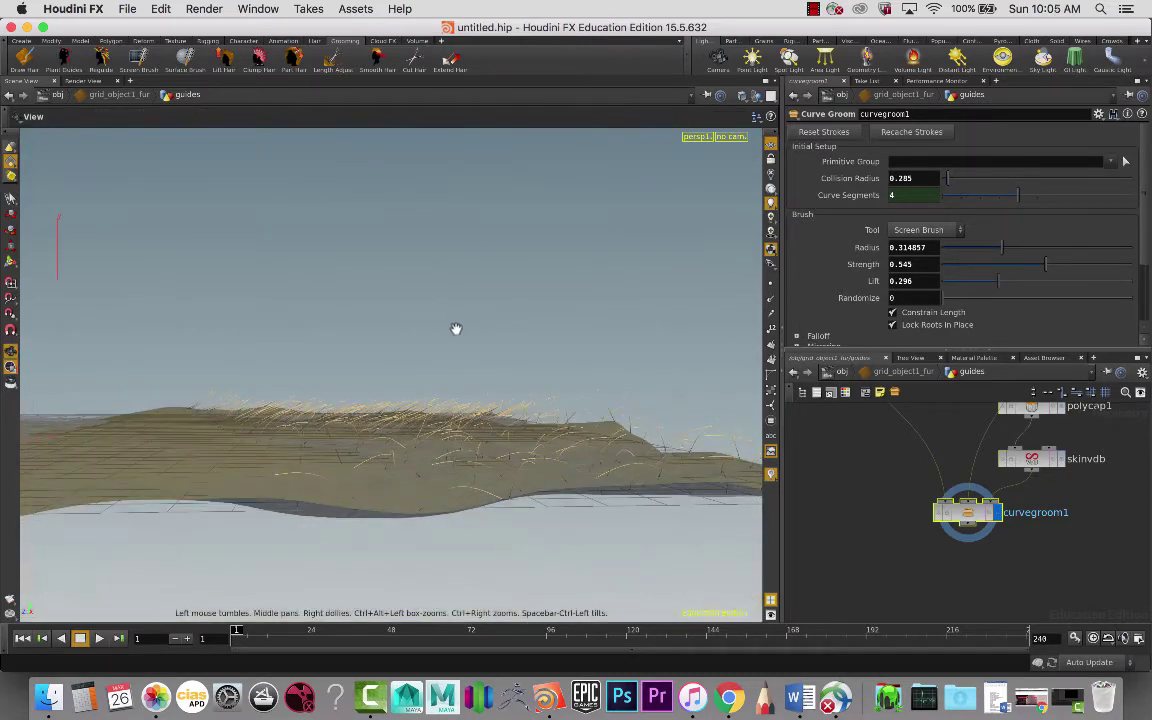
left_click_drag(456, 329, 389, 468)
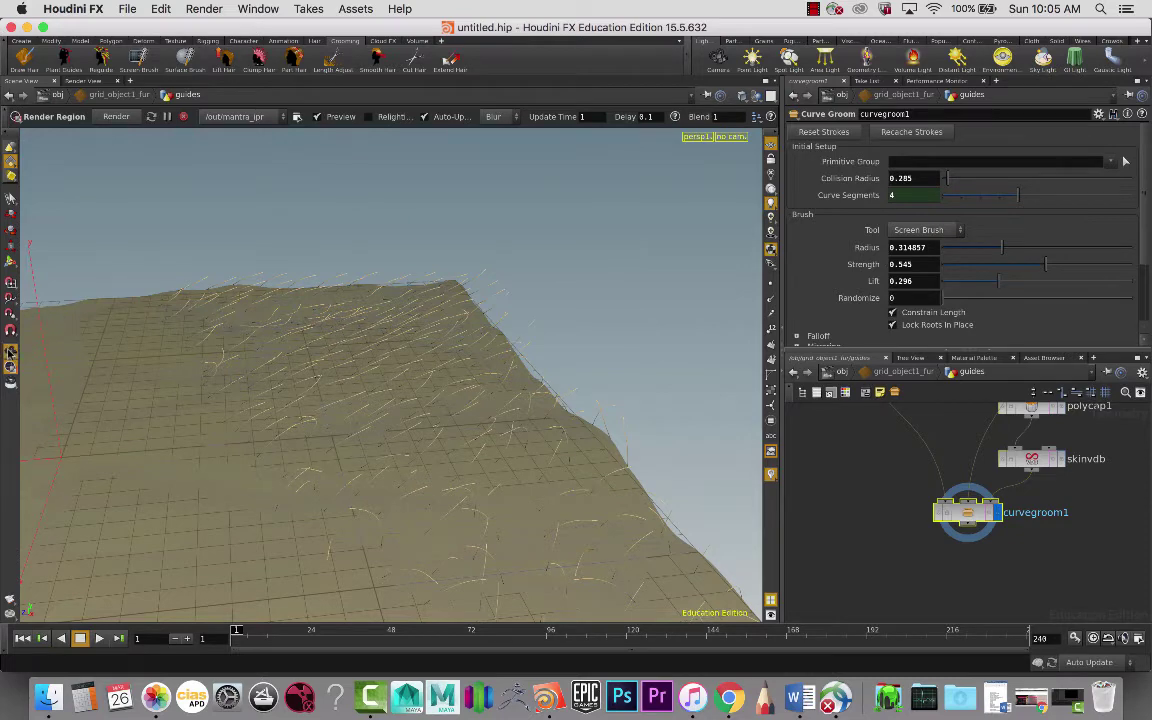
key("Escape")
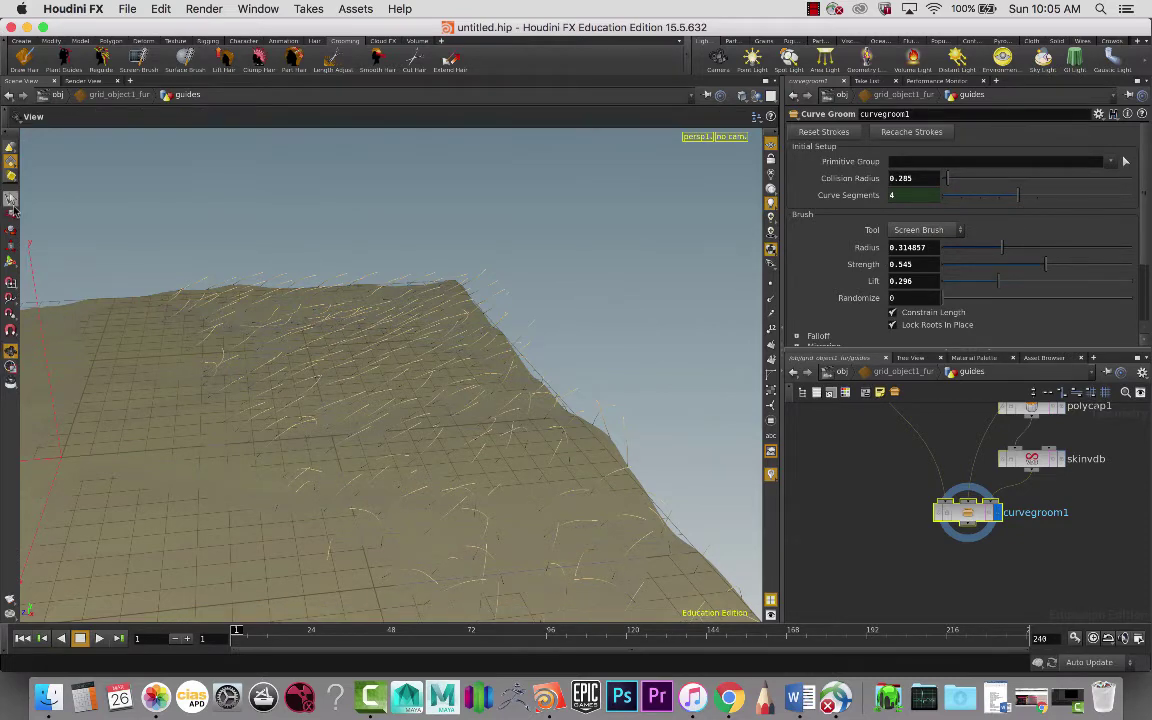
key("w")
key("w")
left_click(141, 58)
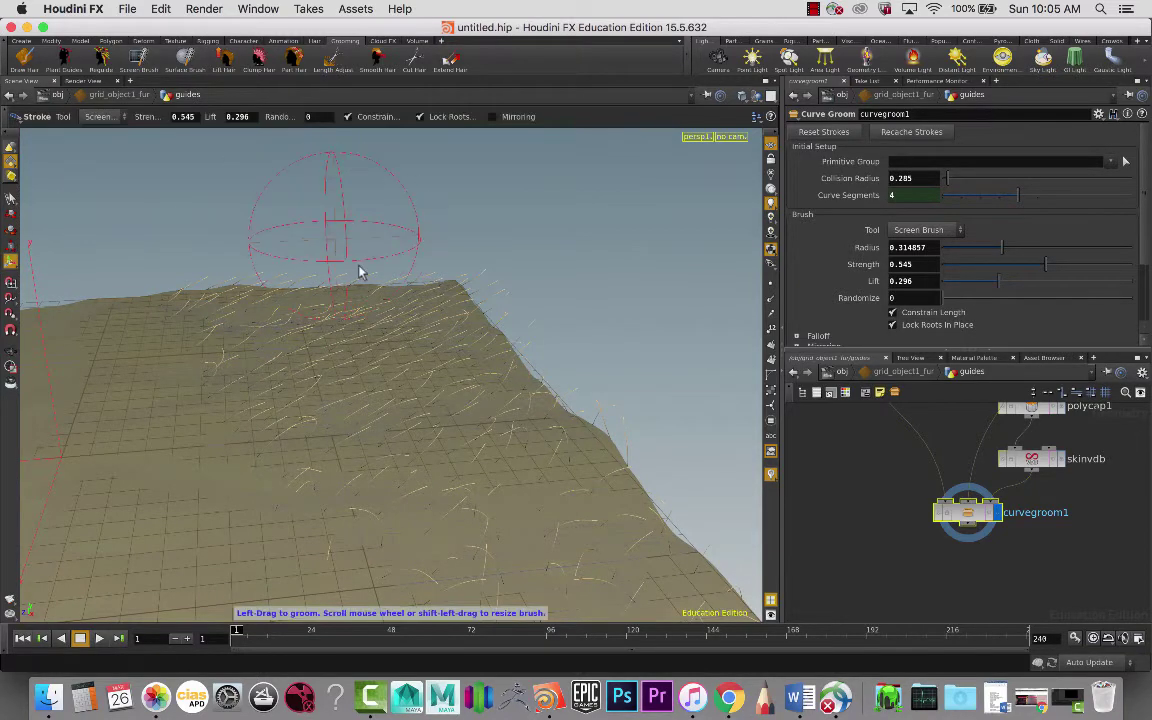
left_click_drag(360, 272, 625, 311, "alt")
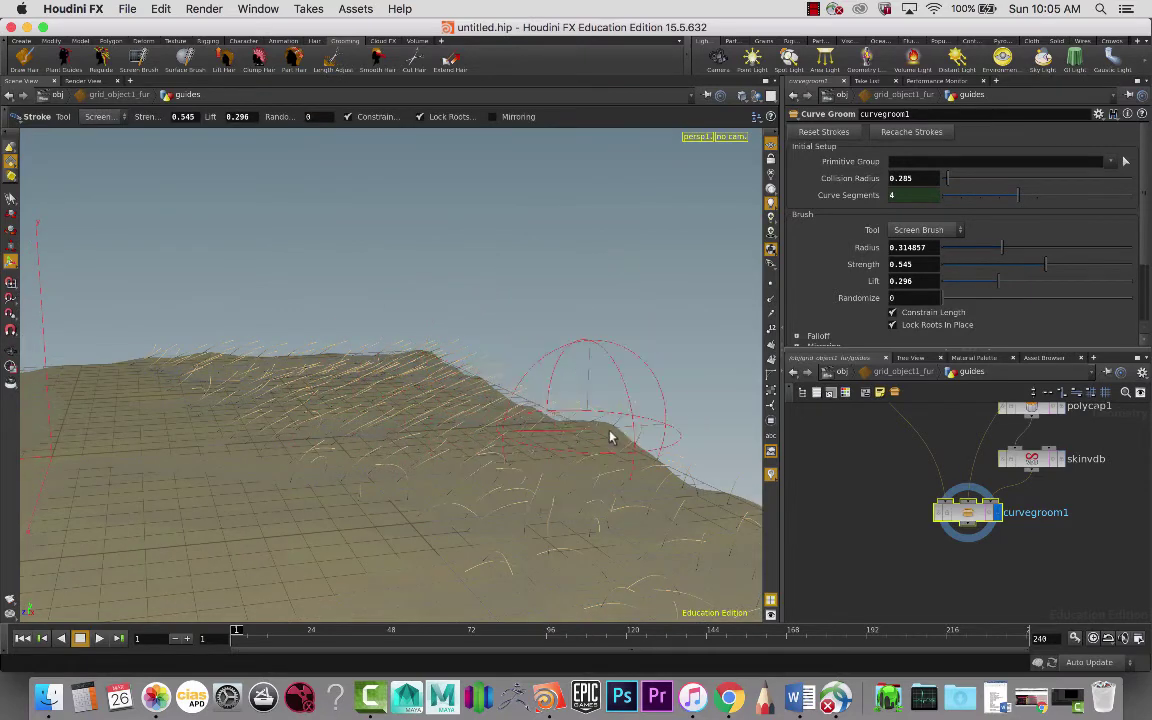
left_click_drag(666, 406, 633, 386, "alt")
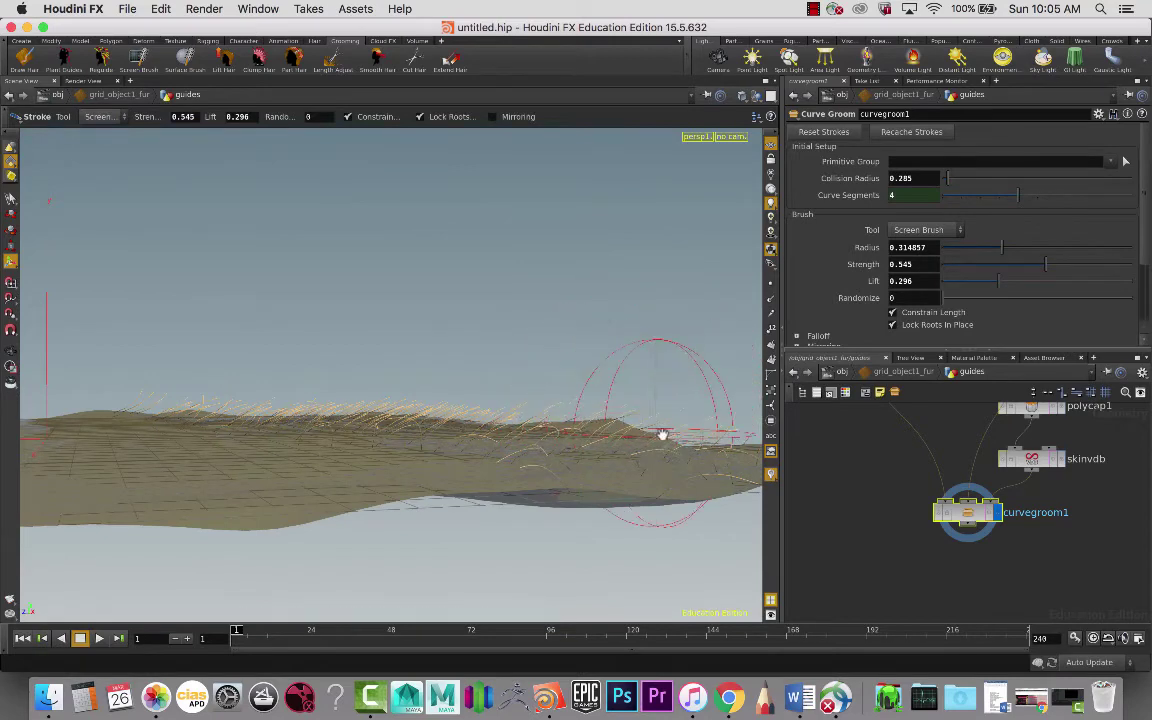
Comb and lift the guides on the slope descending from the crest to the terrain's low corner
key("Escape")
mouse_move(663, 437)
left_mouse_down()
mouse_move(643, 424)
mouse_move(523, 416)
mouse_move(473, 447)
mouse_move(472, 492)
left_mouse_up()
left_click_drag(441, 532, 768, 445)
left_click_drag(674, 427, 658, 403, "alt")
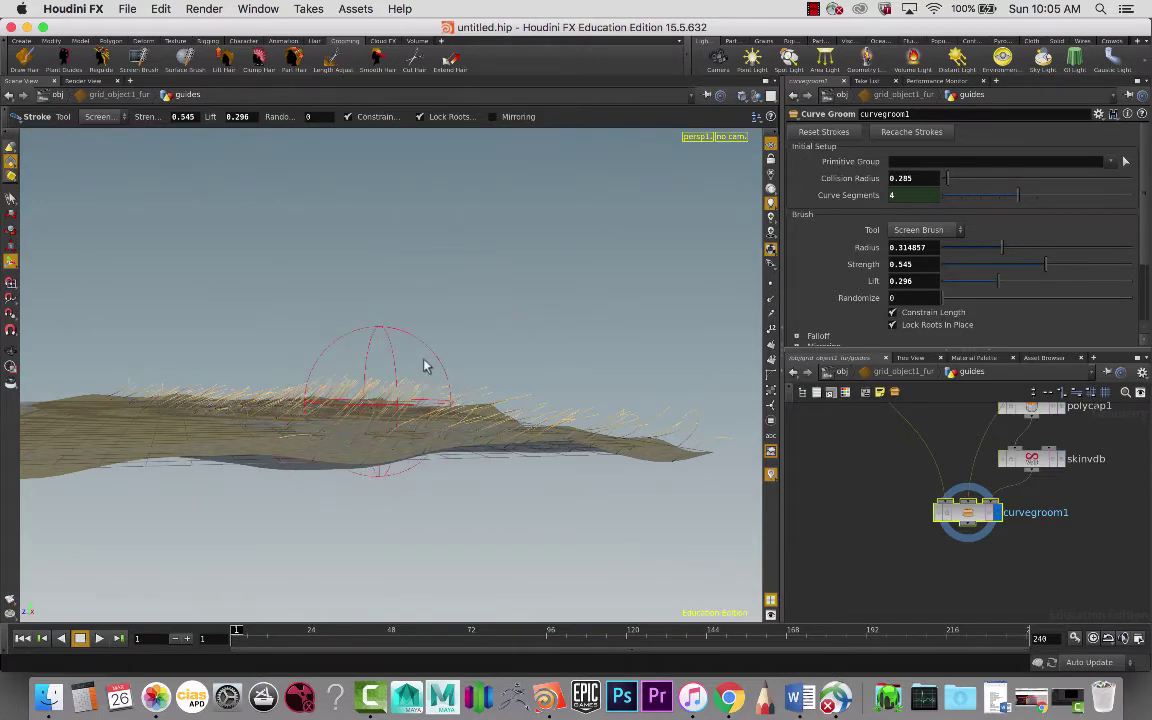
key("Escape")
mouse_move(337, 440)
left_mouse_down()
mouse_move(319, 454)
mouse_move(337, 450)
left_mouse_up()
key("Return")
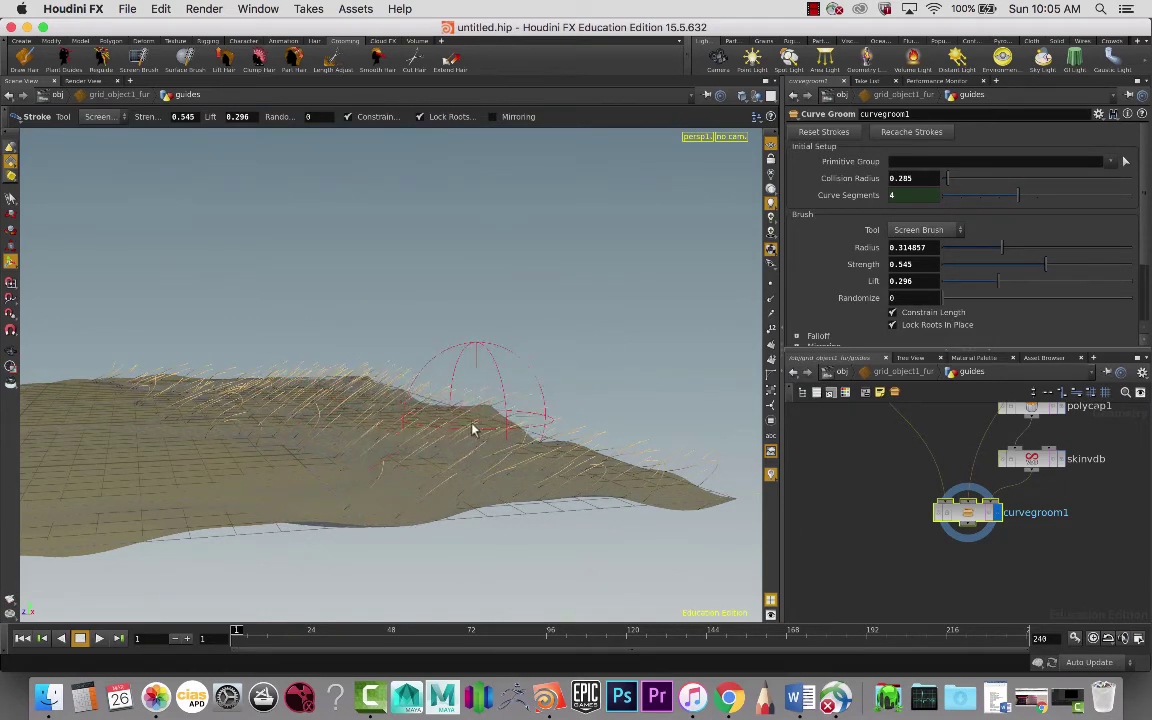
Brush the guides at the terrain's tapered end until they lean along the slope
key("Escape")
mouse_move(476, 424)
left_mouse_down()
mouse_move(380, 423)
mouse_move(380, 442)
left_mouse_up()
key("Return")
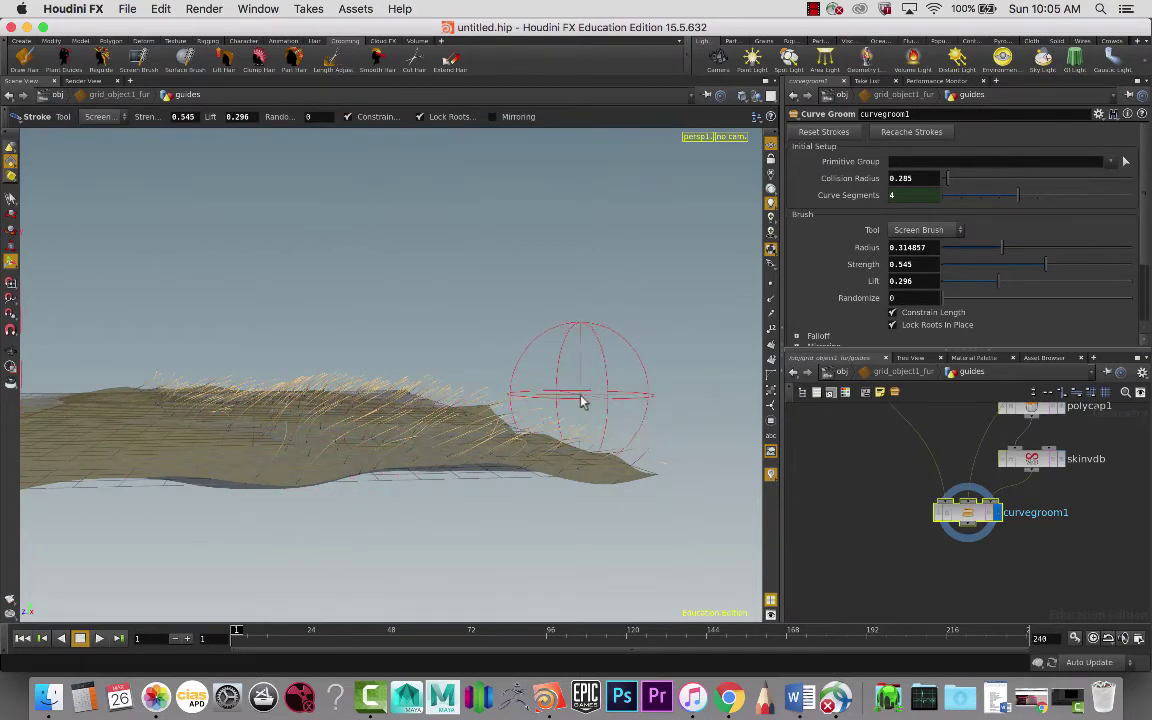
left_click_drag(532, 432, 617, 378)
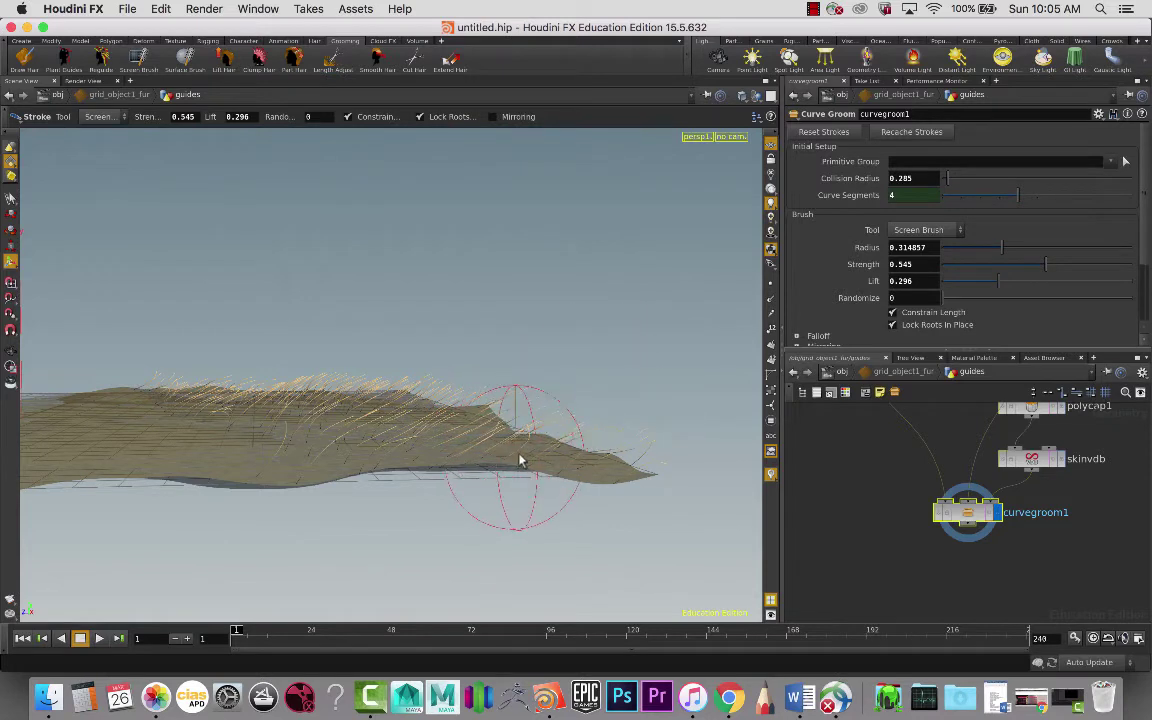
left_click_drag(519, 459, 602, 406)
mouse_move(530, 417)
left_mouse_down()
mouse_move(571, 417)
mouse_move(542, 450)
mouse_move(527, 447)
mouse_move(594, 445)
left_mouse_up()
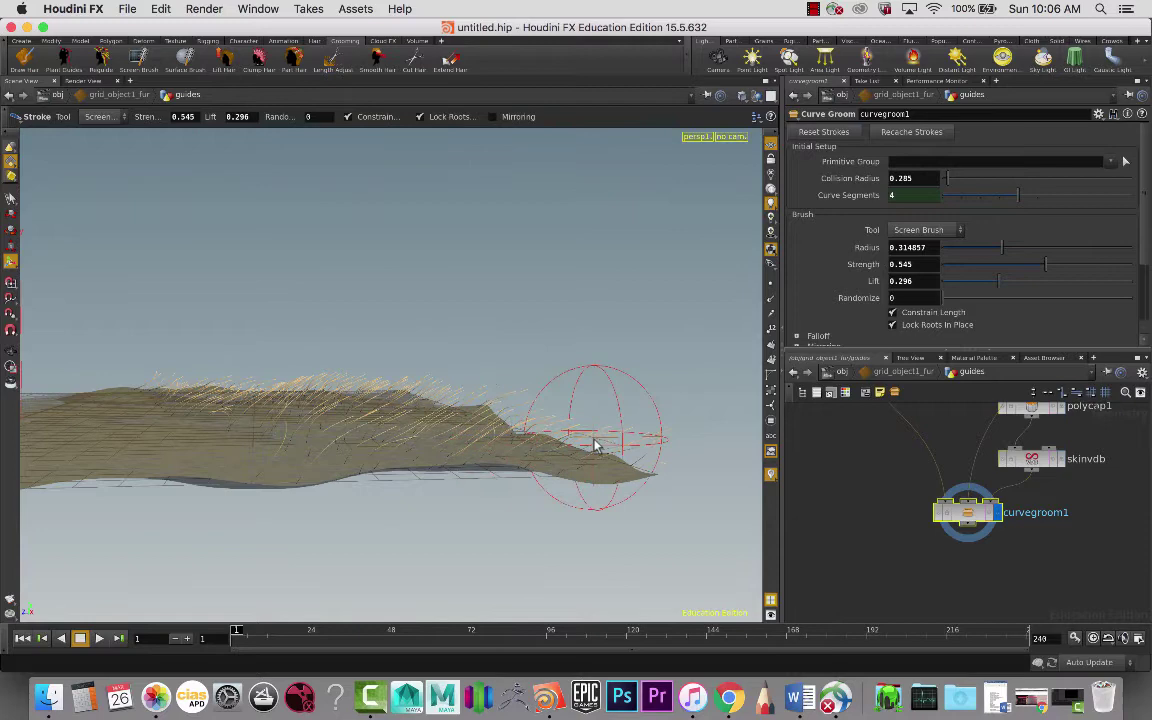
Comb the guides on the path-facing side of the hill and check the grass from a low side view
mouse_move(350, 447)
left_mouse_down("alt")
mouse_move(342, 478)
mouse_move(291, 465)
left_mouse_up("alt")
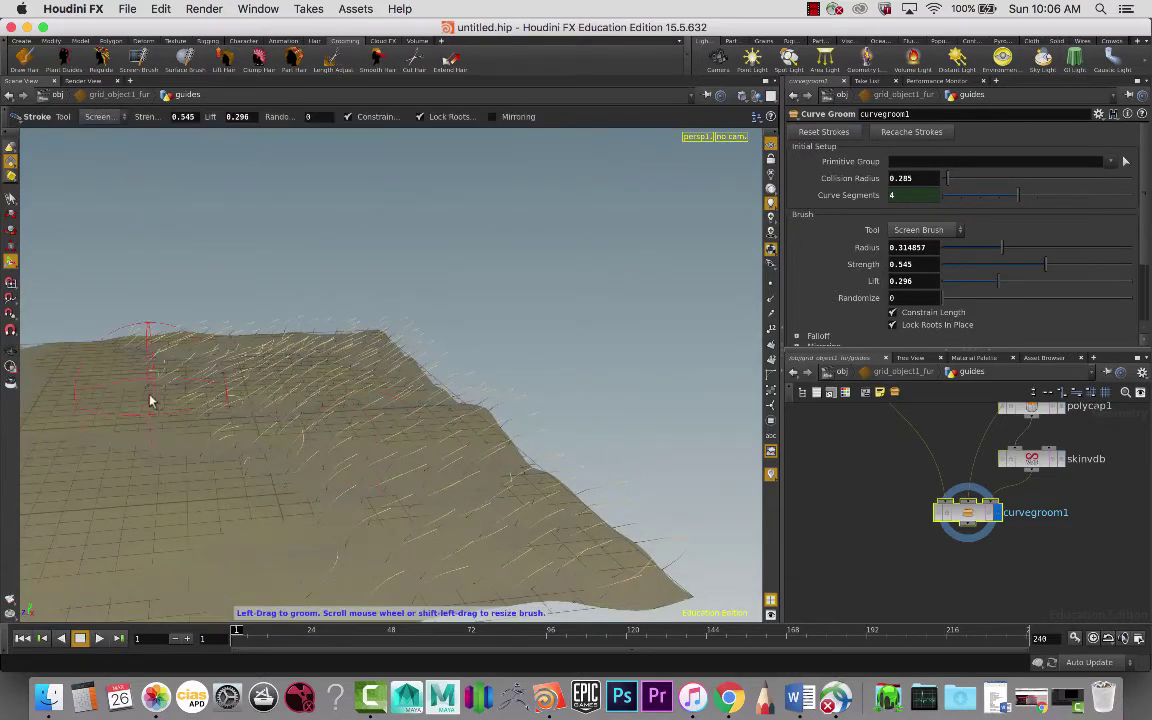
middle_click_drag(202, 386, 383, 335, "alt")
mouse_move(235, 372)
left_mouse_down()
mouse_move(147, 404)
mouse_move(211, 383)
mouse_move(216, 365)
mouse_move(177, 332)
left_mouse_up()
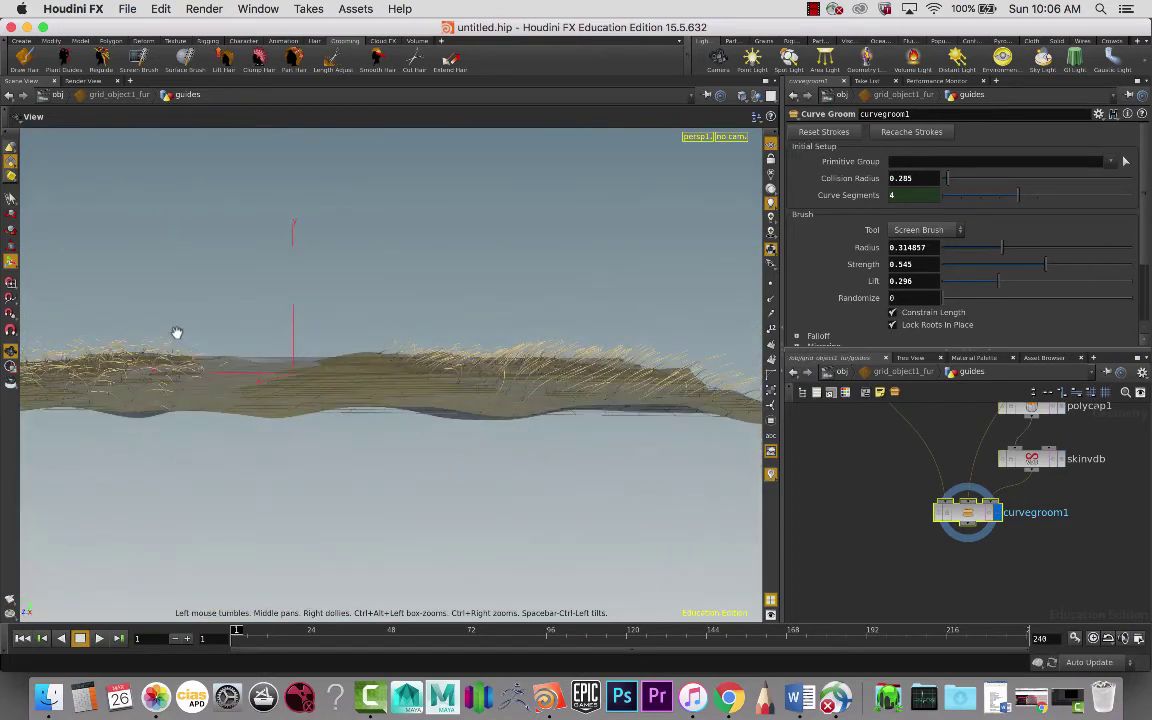
key("Return")
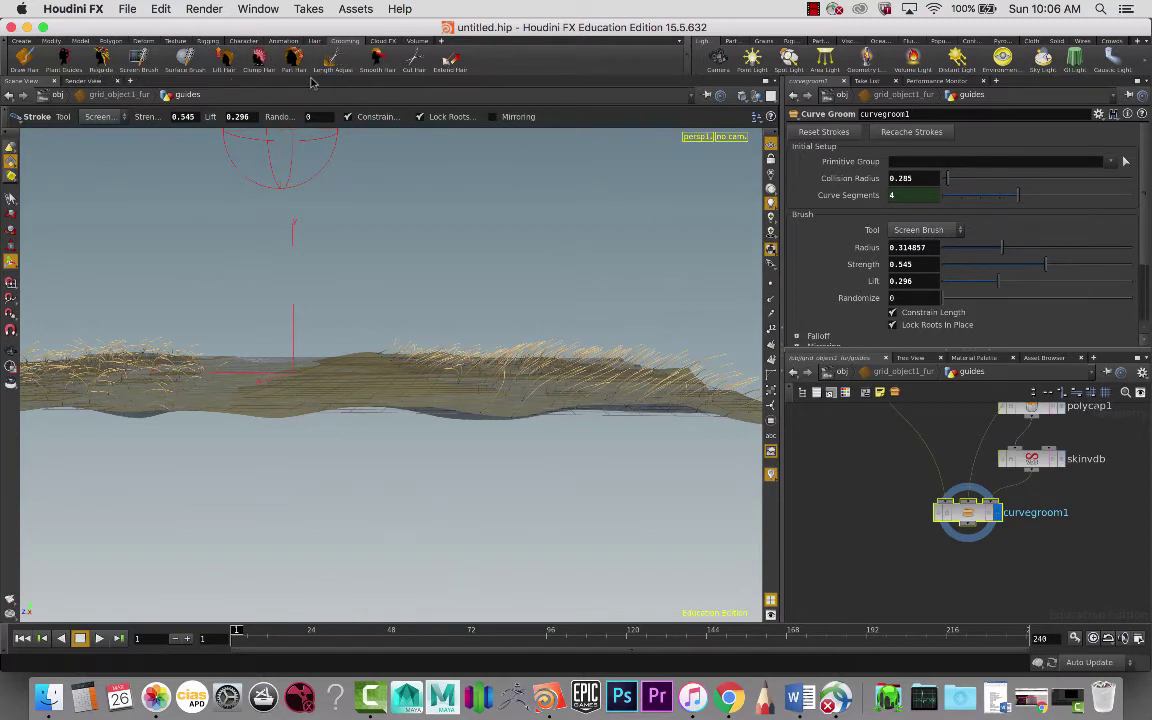
Use the Extend brush with a radius of about 0.211 to lengthen the guides on the hill crest
left_click(452, 64)
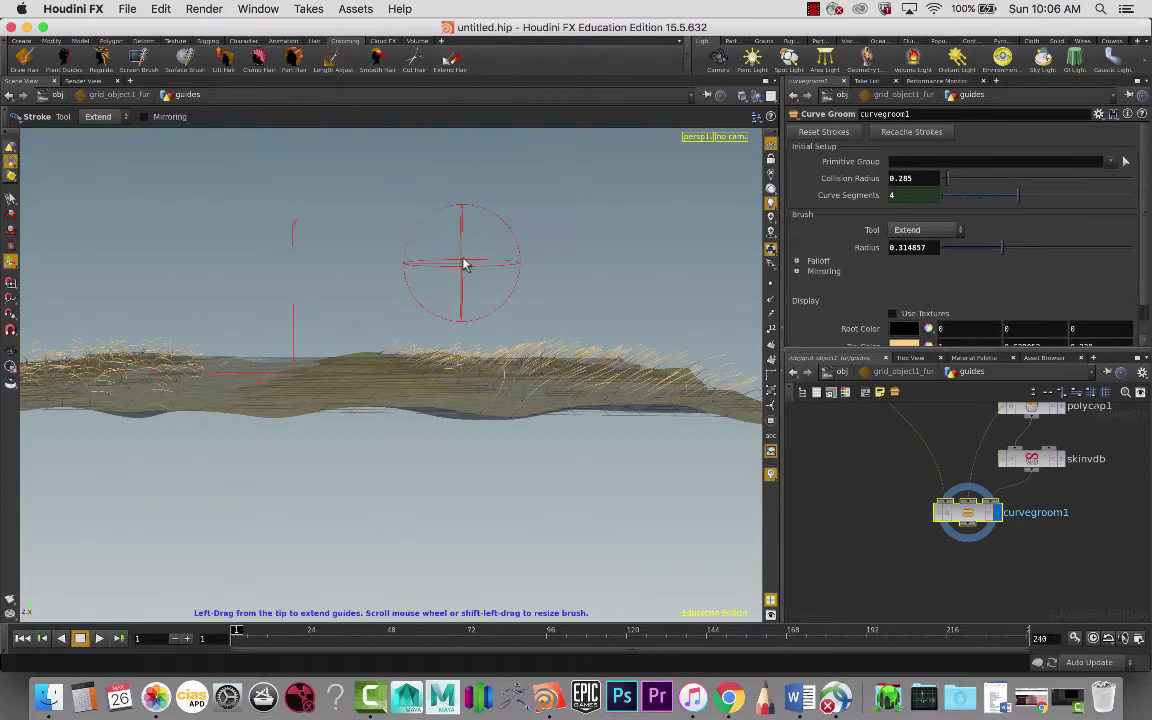
scroll(538, 260, "up", 5)
scroll(537, 254, "down", 3, "alt")
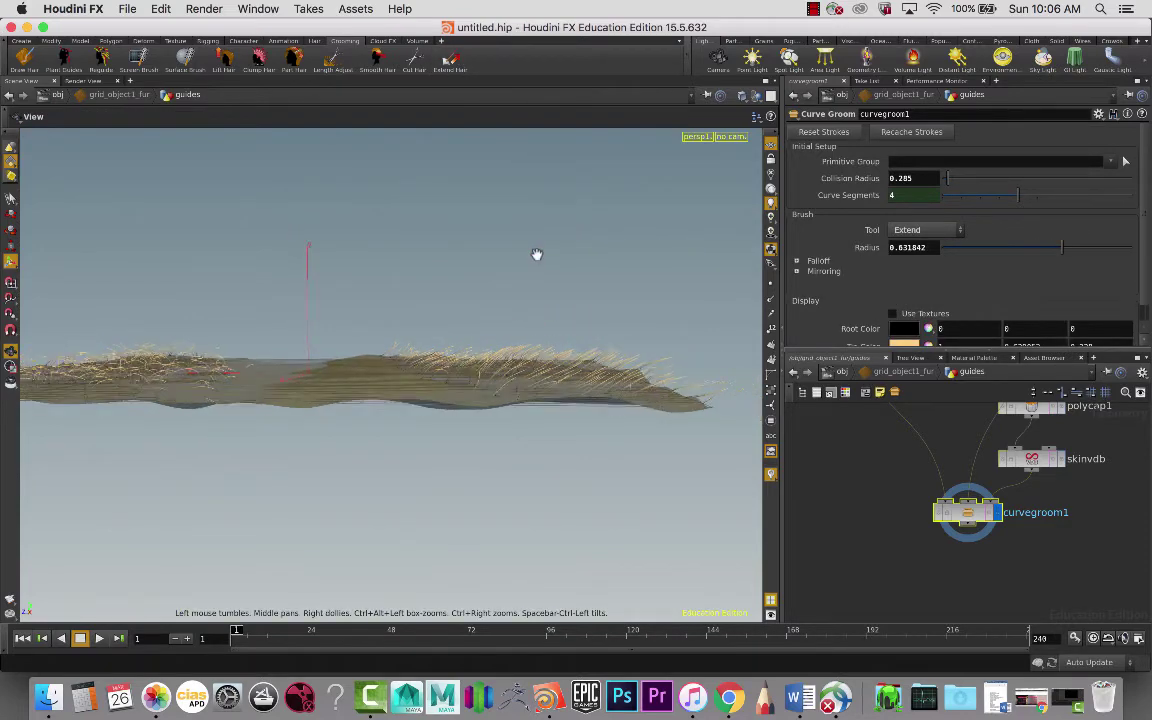
scroll(536, 254, "up", 3)
left_click_drag(539, 257, 388, 311)
key("Return")
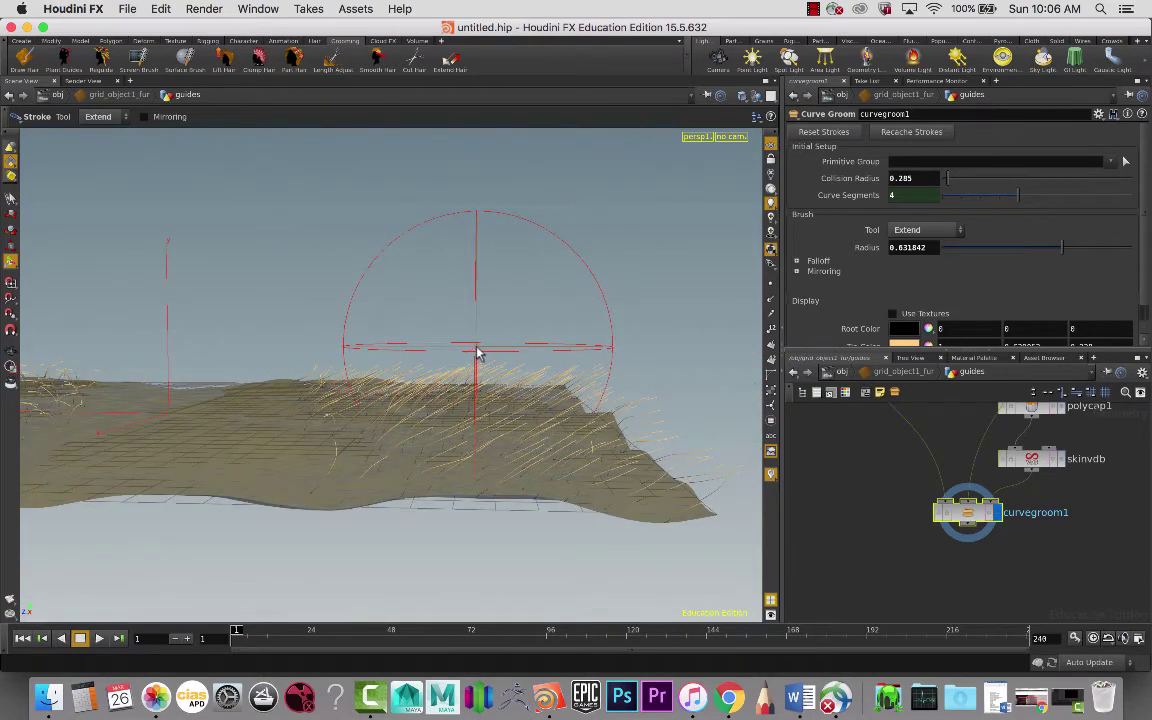
scroll(468, 326, "down", 10)
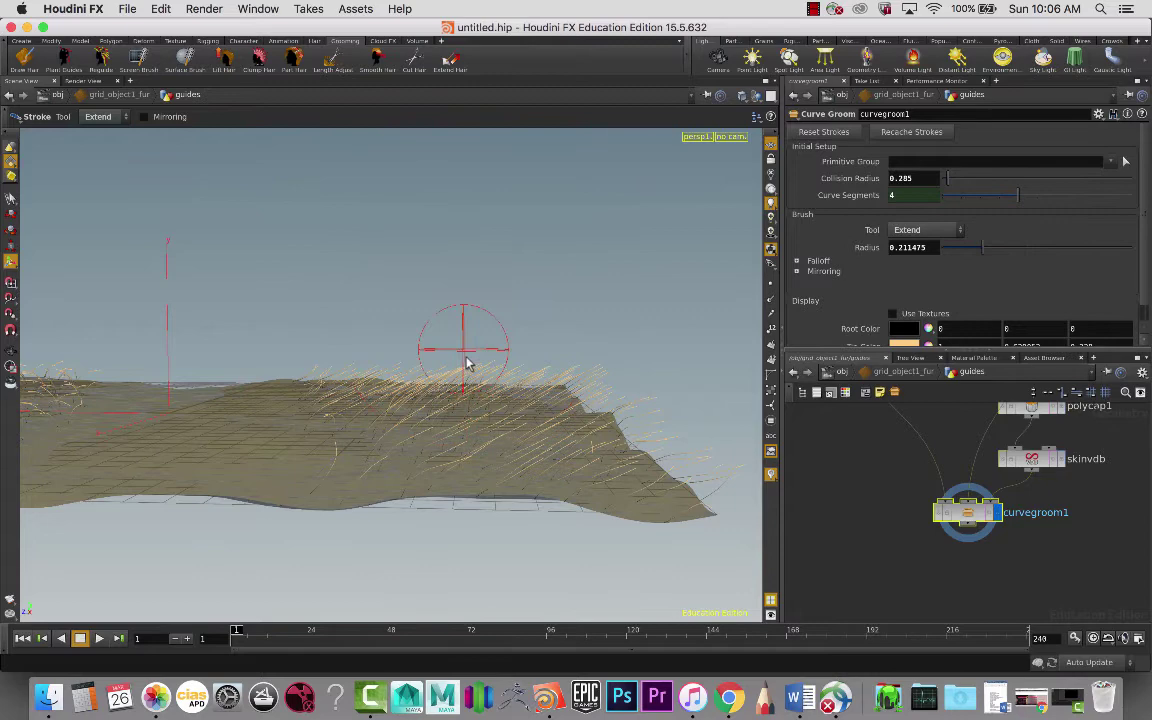
left_click_drag(473, 368, 483, 359)
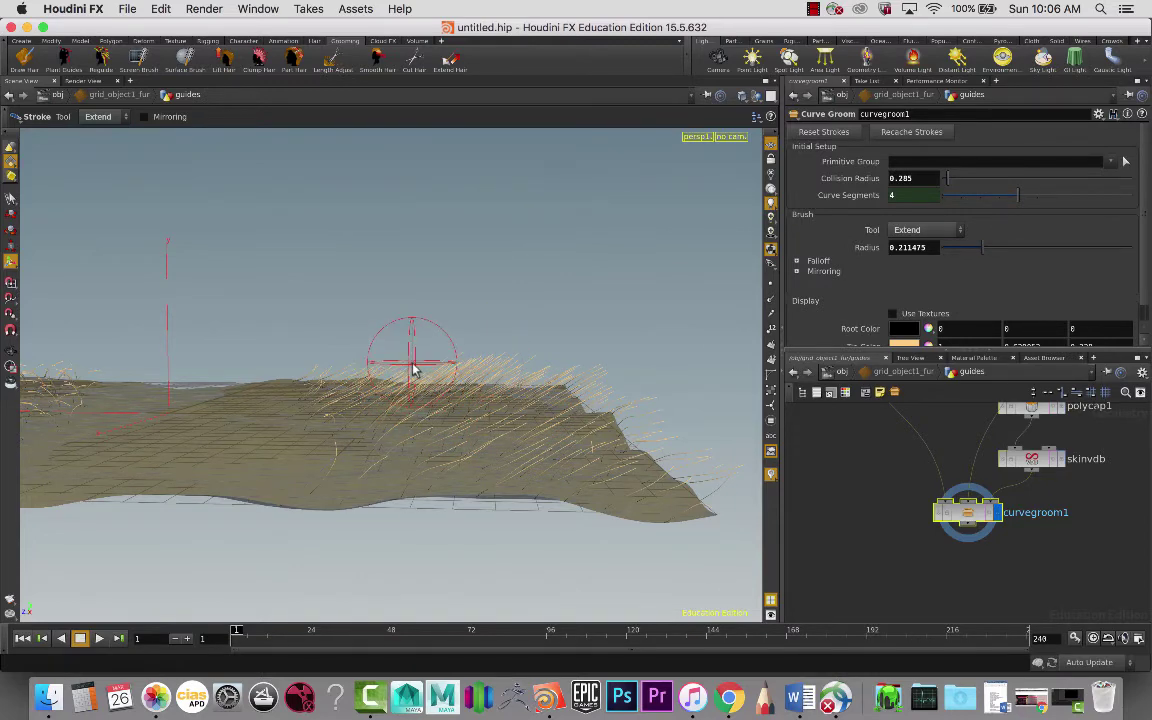
Extend further guides on the hill's outer slope and at the path-side end of the crest
left_click_drag(491, 267, 575, 300, "alt")
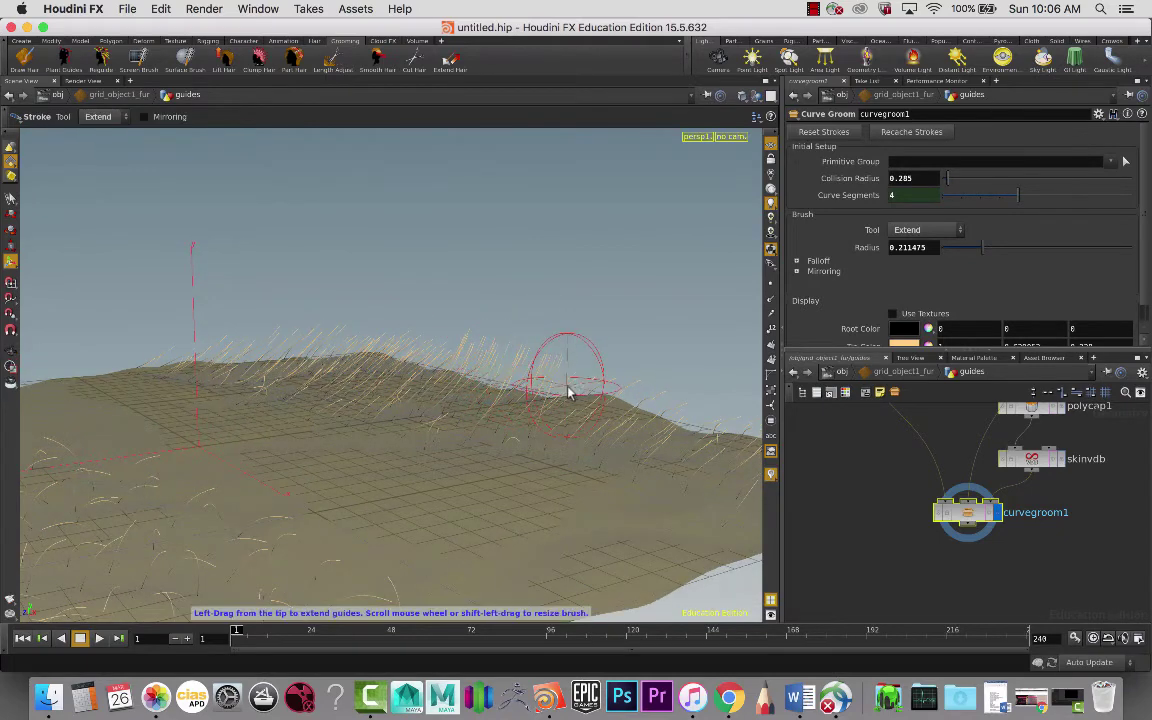
mouse_move(568, 392)
left_mouse_down()
mouse_move(597, 401)
mouse_move(602, 386)
left_mouse_up()
mouse_move(640, 320)
left_mouse_down("alt")
mouse_move(659, 320)
mouse_move(586, 316)
left_mouse_up("alt")
key("Return")
key("Escape")
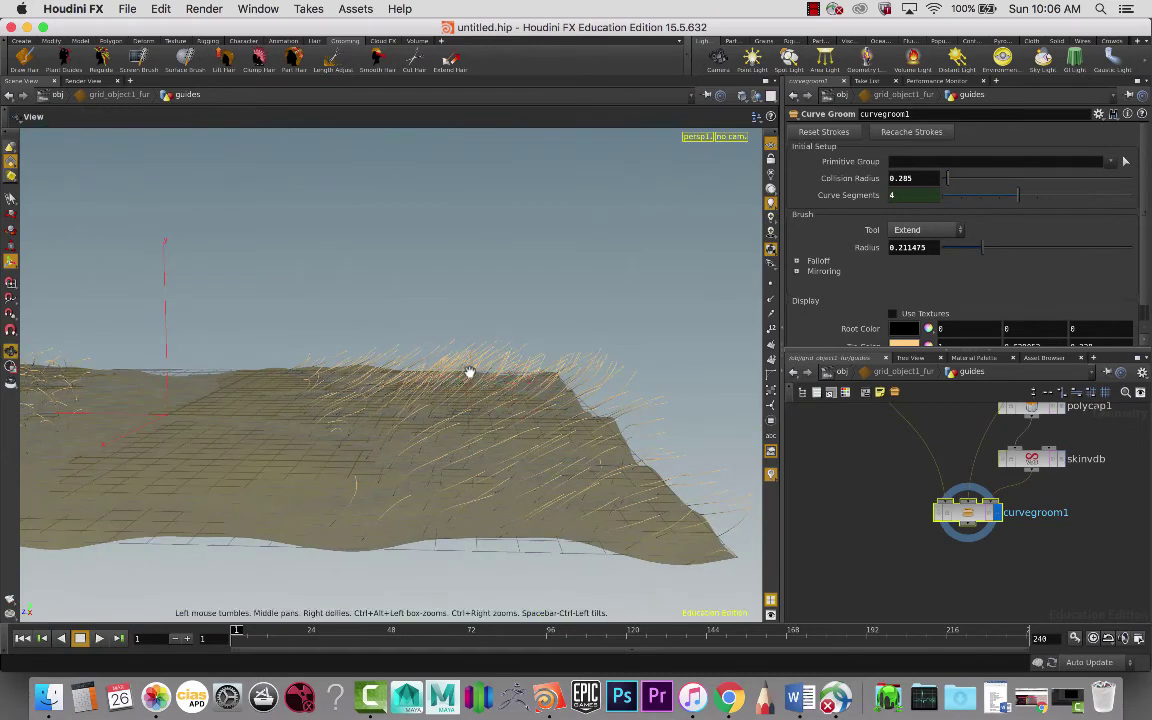
left_click_drag(469, 373, 465, 380)
key("Return")
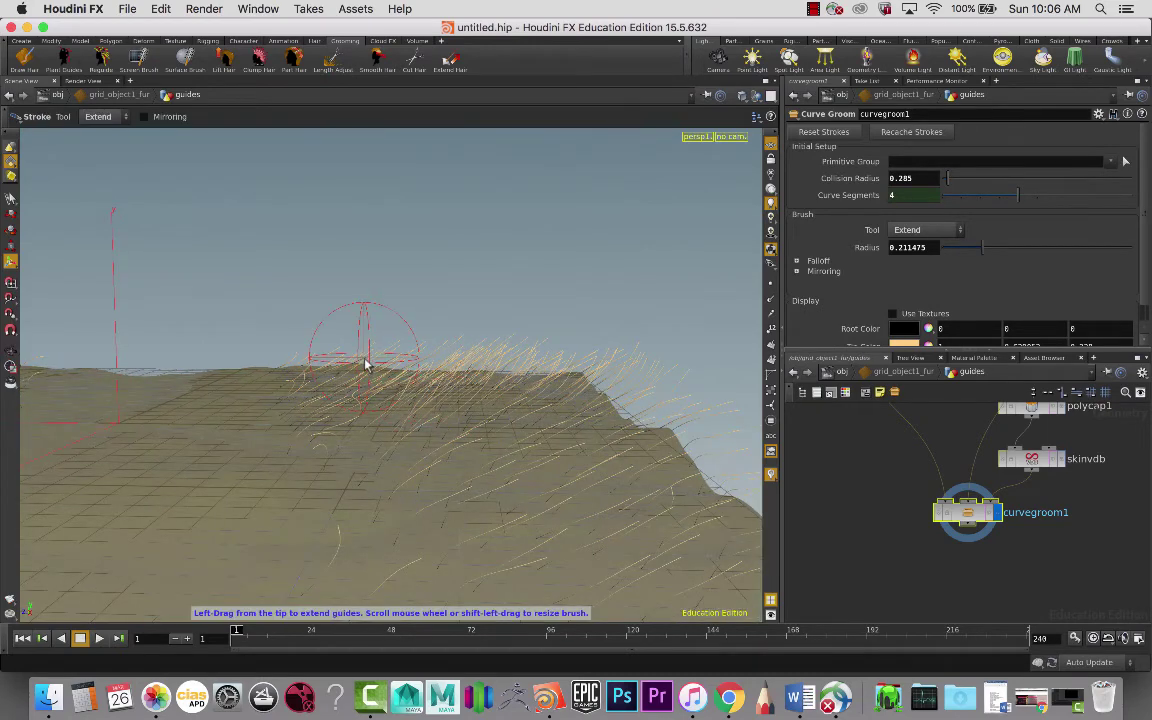
left_click_drag(365, 364, 378, 350)
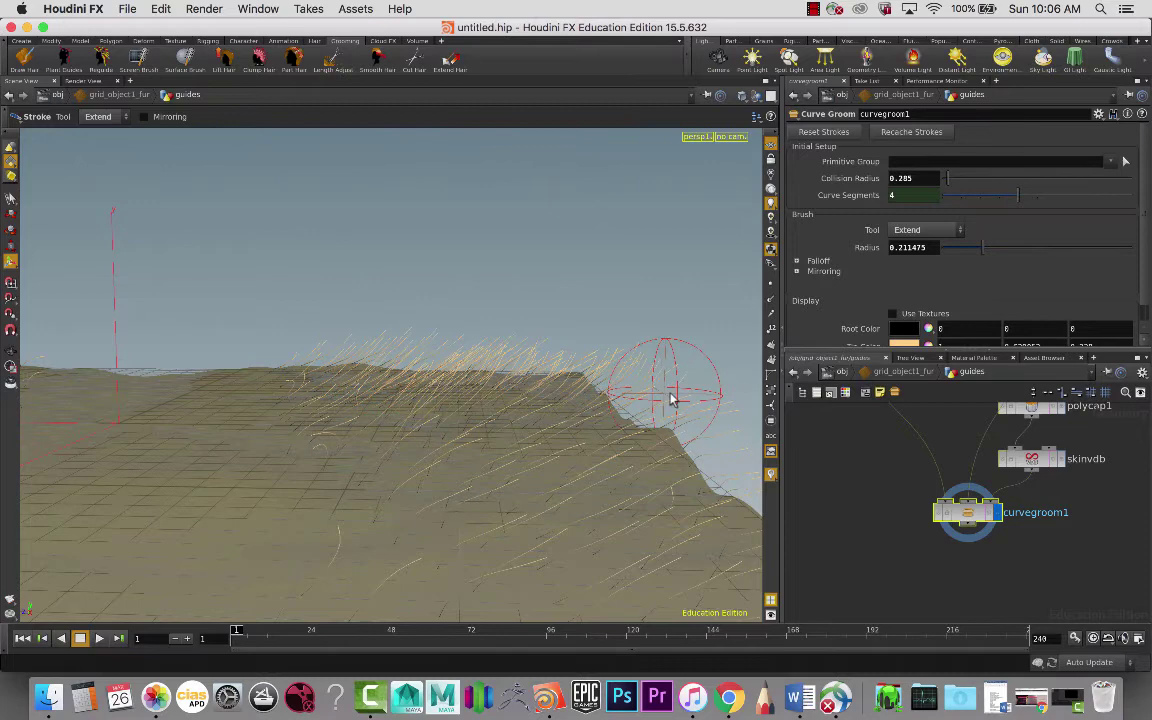
Lengthen crest guides using the Adjust Length brush with Target Length 10, undoing an excessive stroke
key("Escape")
mouse_move(674, 406)
left_mouse_down()
mouse_move(566, 329)
mouse_move(638, 437)
mouse_move(512, 375)
left_mouse_up()
key("Return")
left_click(332, 60)
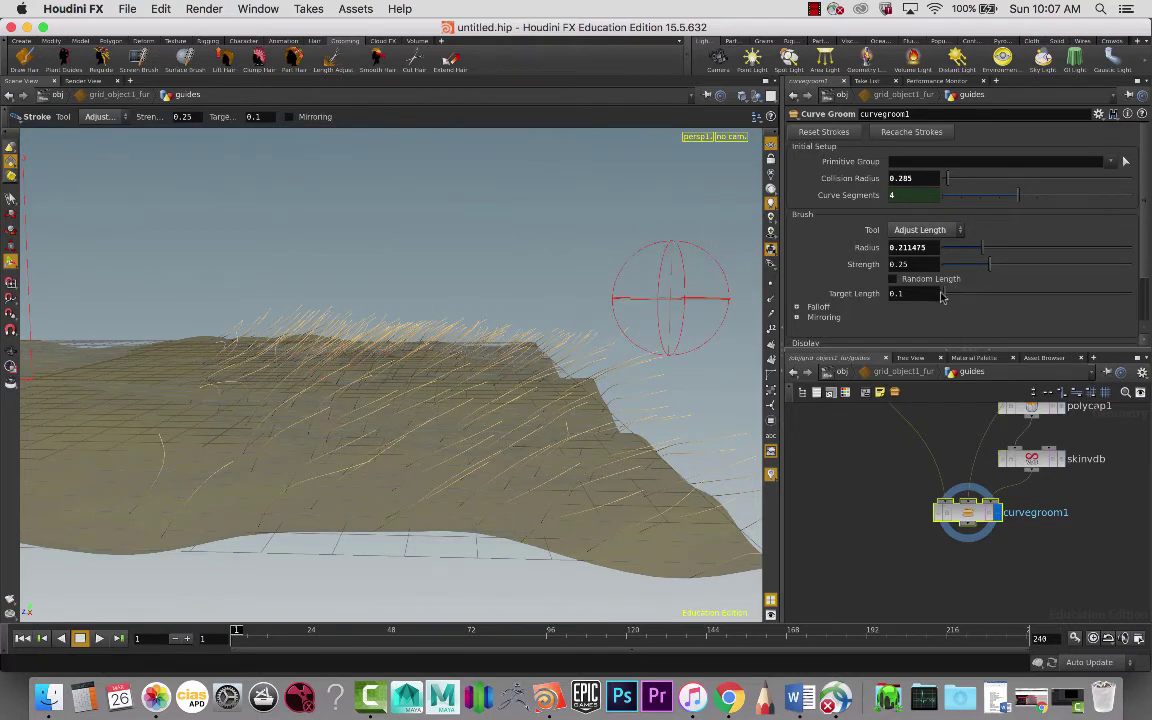
left_click_drag(944, 295, 1148, 263)
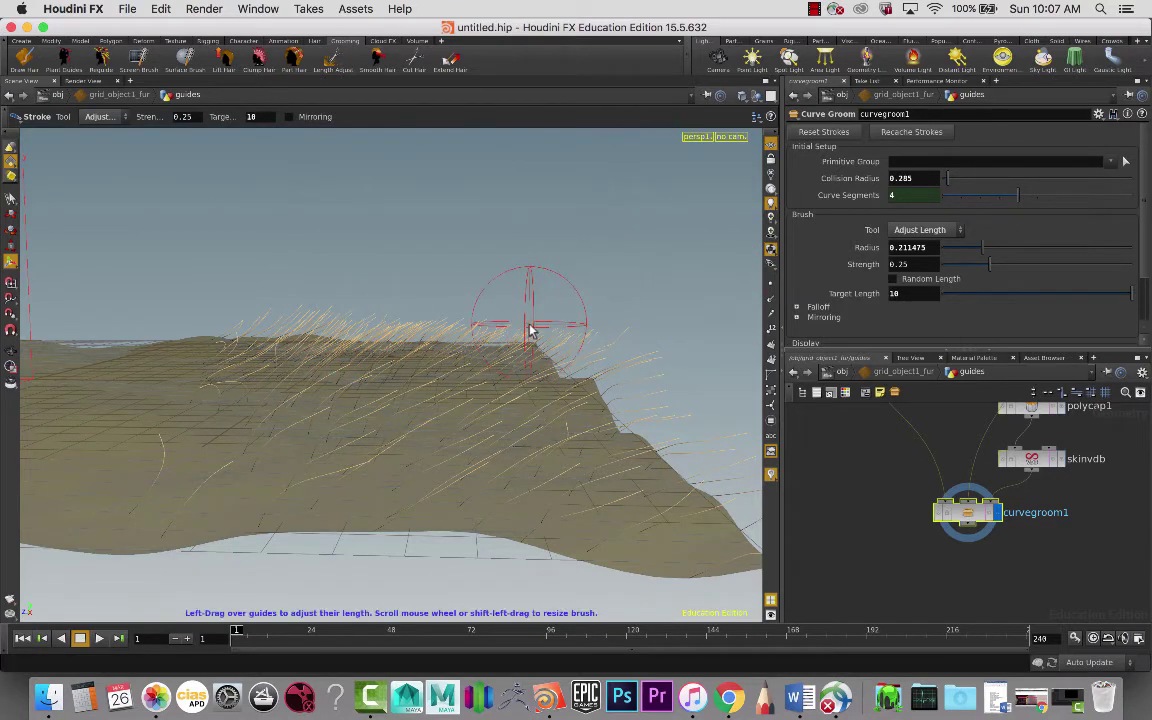
left_click_drag(527, 331, 652, 314)
key("ctrl+z")
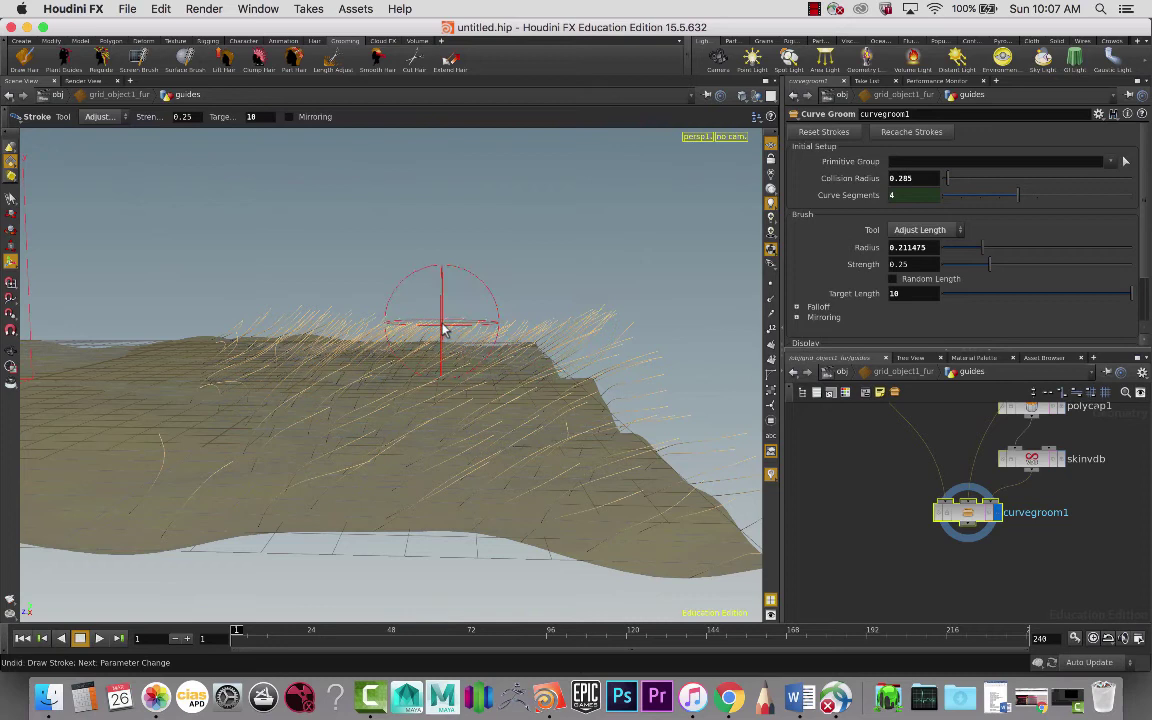
left_click_drag(446, 330, 386, 326)
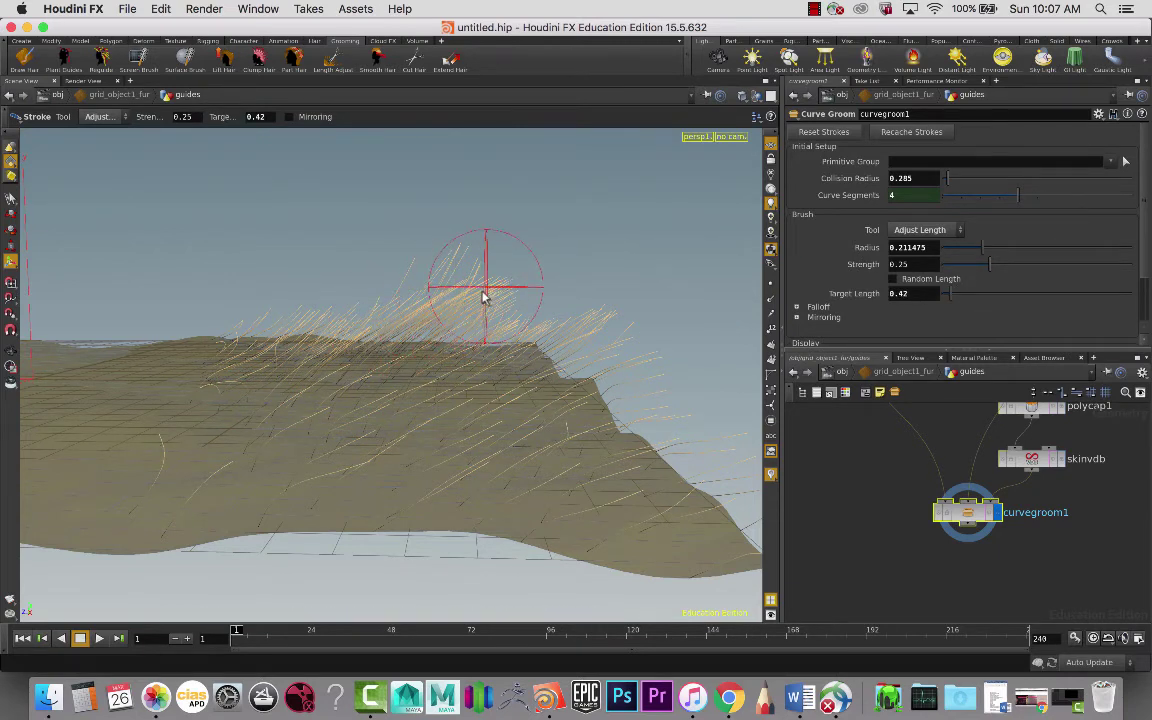
Shorten the overlong crest guides with Adjust Length at Target Length 0.42, and set the Target Length to 0.25
mouse_move(478, 300)
left_mouse_down()
mouse_move(407, 324)
mouse_move(491, 311)
mouse_move(483, 320)
left_mouse_up()
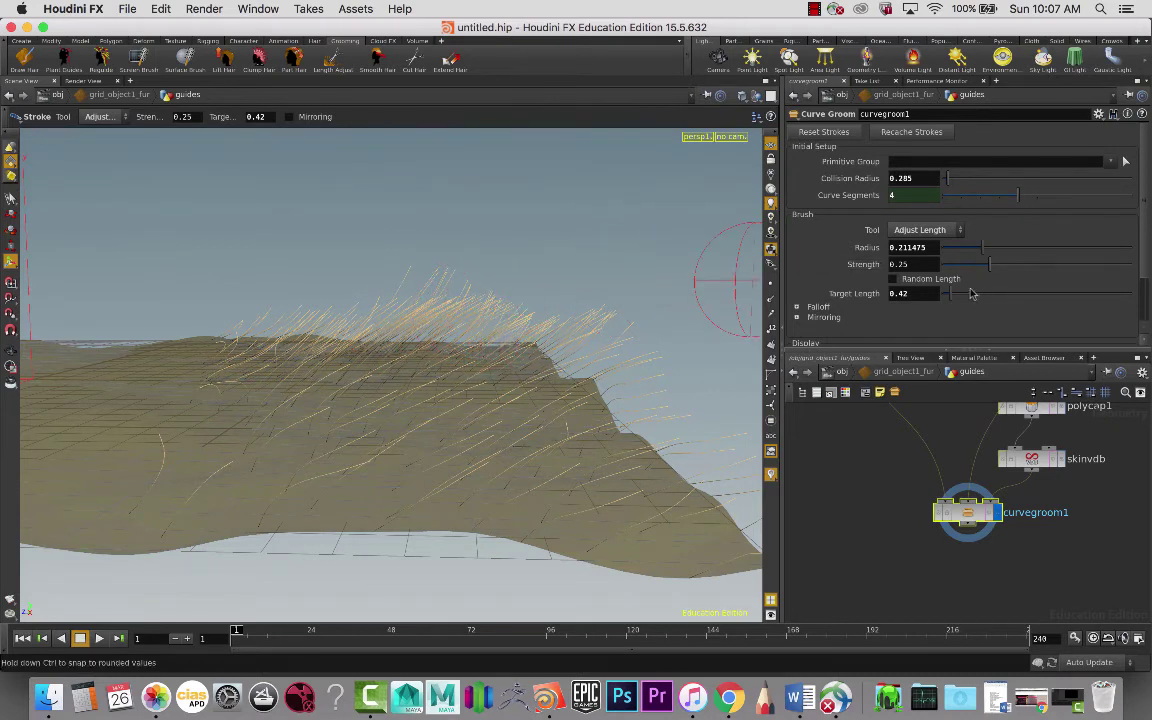
left_click_drag(949, 302, 945, 301)
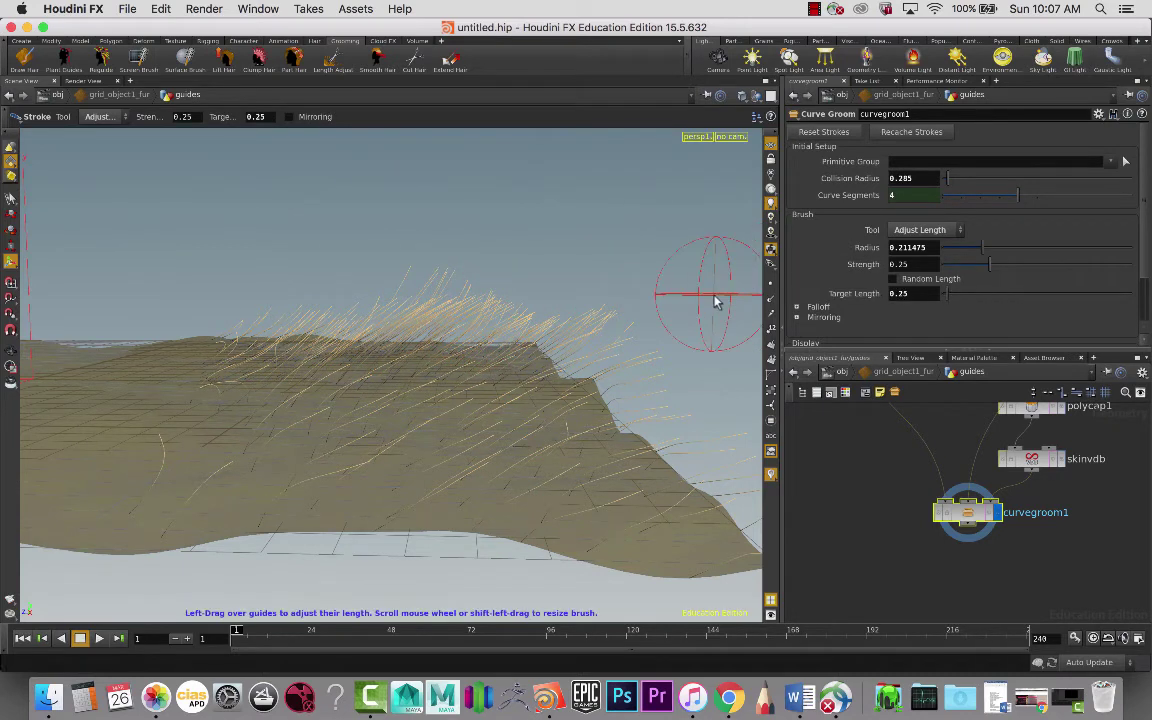
Trim the tips of the tallest guides along the hill crest using the Cut brush with a radius of about 0.211
mouse_move(563, 327)
left_mouse_down()
mouse_move(493, 314)
mouse_move(468, 325)
mouse_move(427, 298)
mouse_move(410, 309)
mouse_move(509, 262)
mouse_move(508, 278)
mouse_move(522, 277)
mouse_move(530, 255)
left_mouse_up()
key("Return")
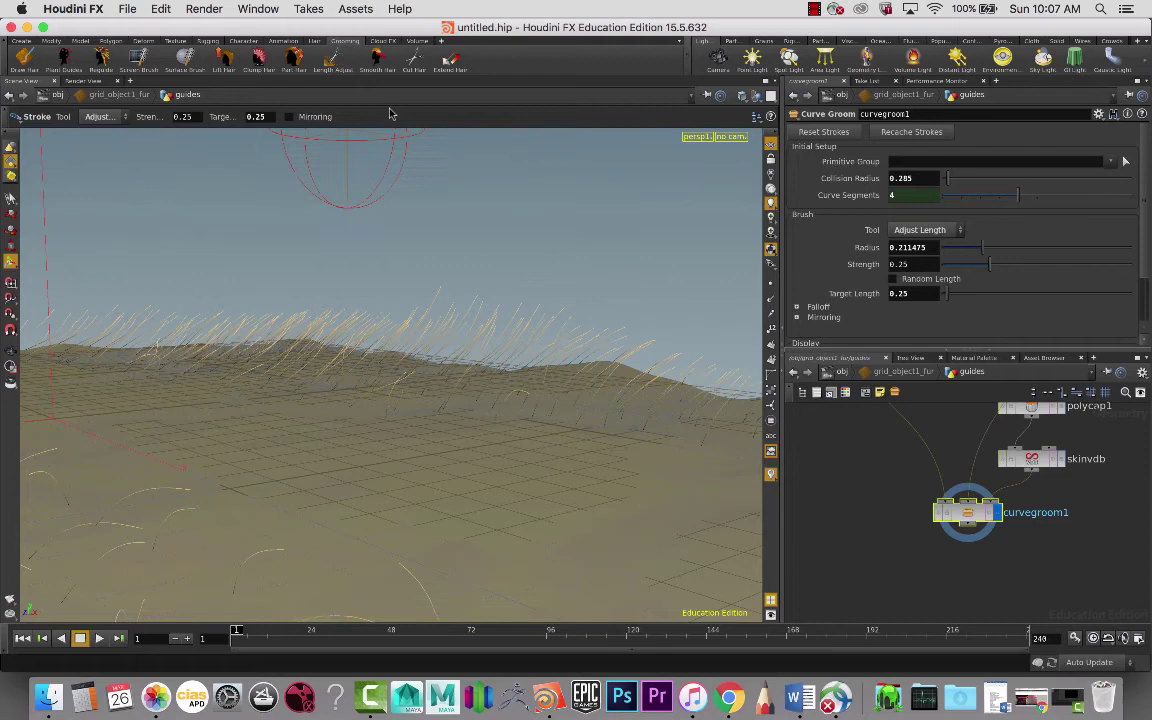
left_click(411, 63)
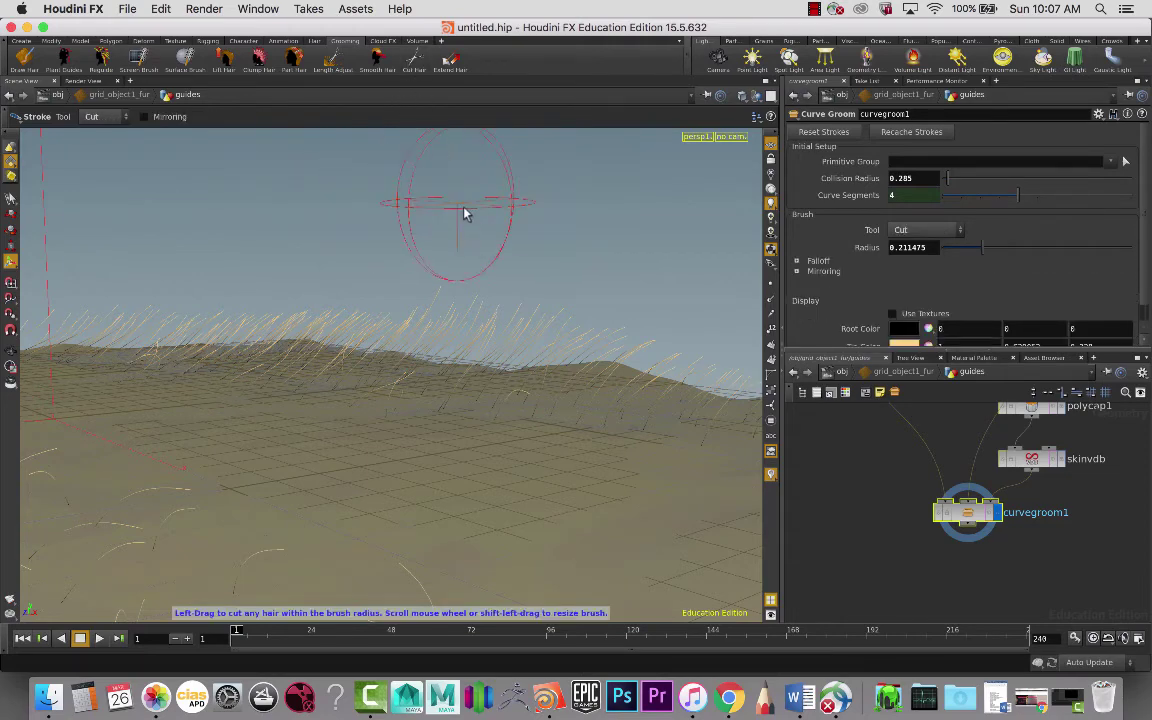
key("Escape")
mouse_move(463, 213)
left_mouse_down()
mouse_move(468, 200)
mouse_move(515, 194)
left_mouse_up()
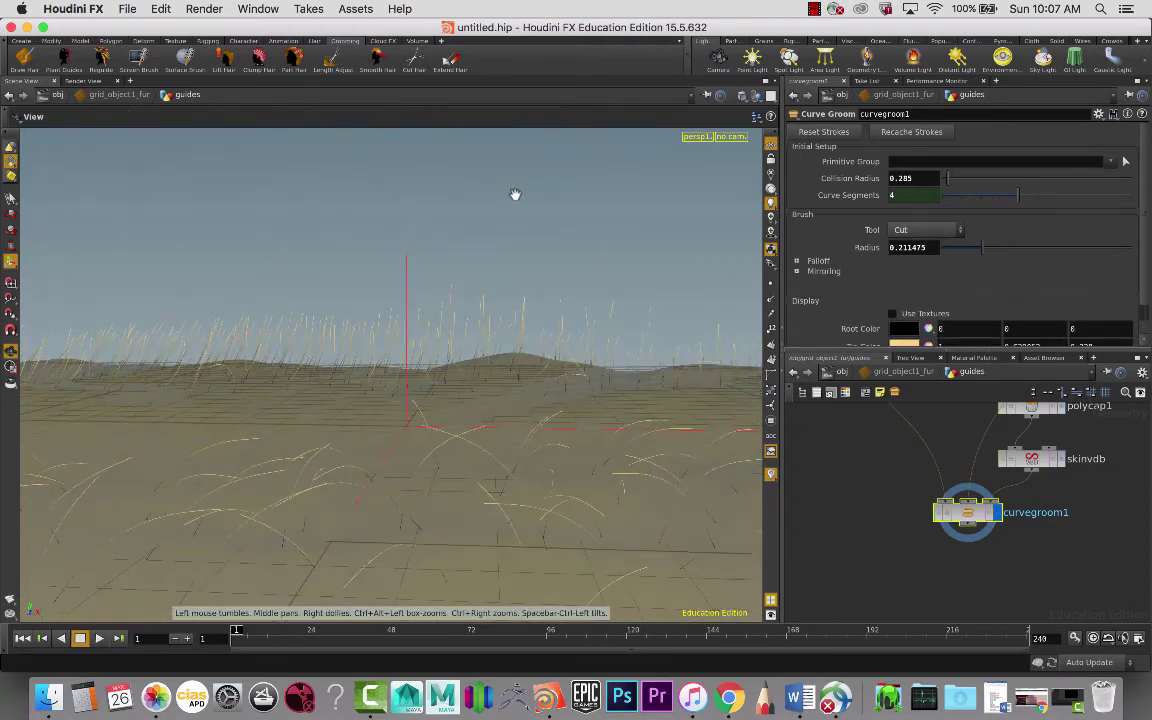
key("Return")
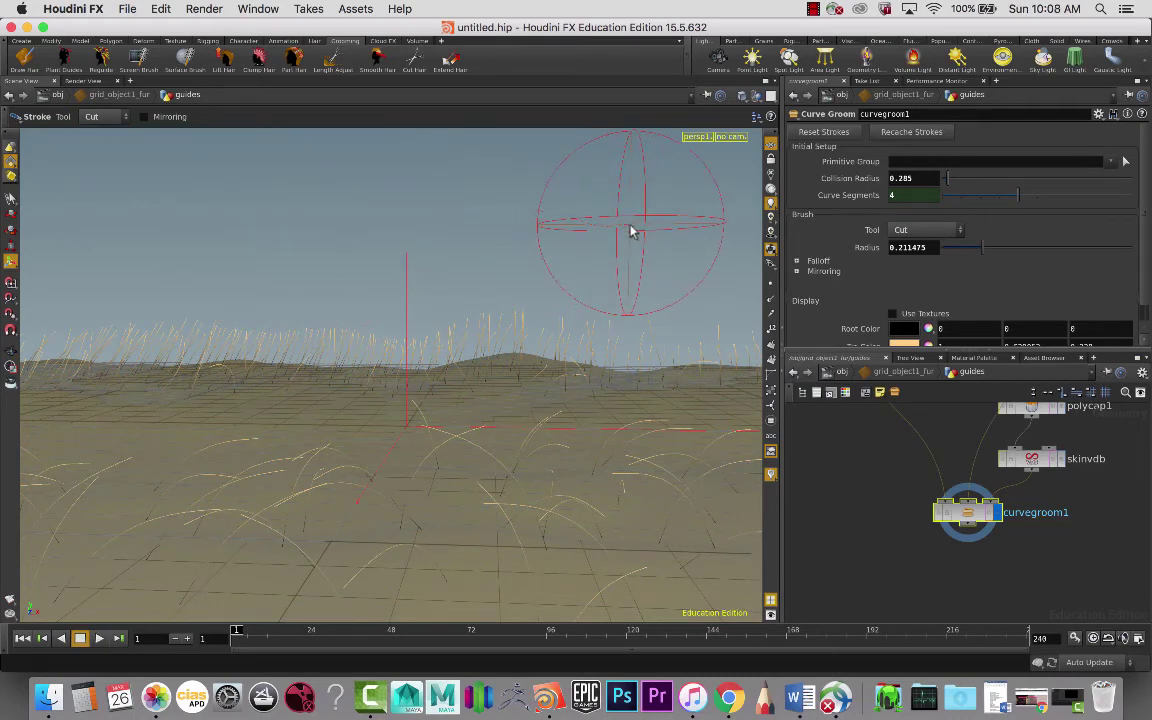
middle_click_drag(571, 200, 438, 206, "alt")
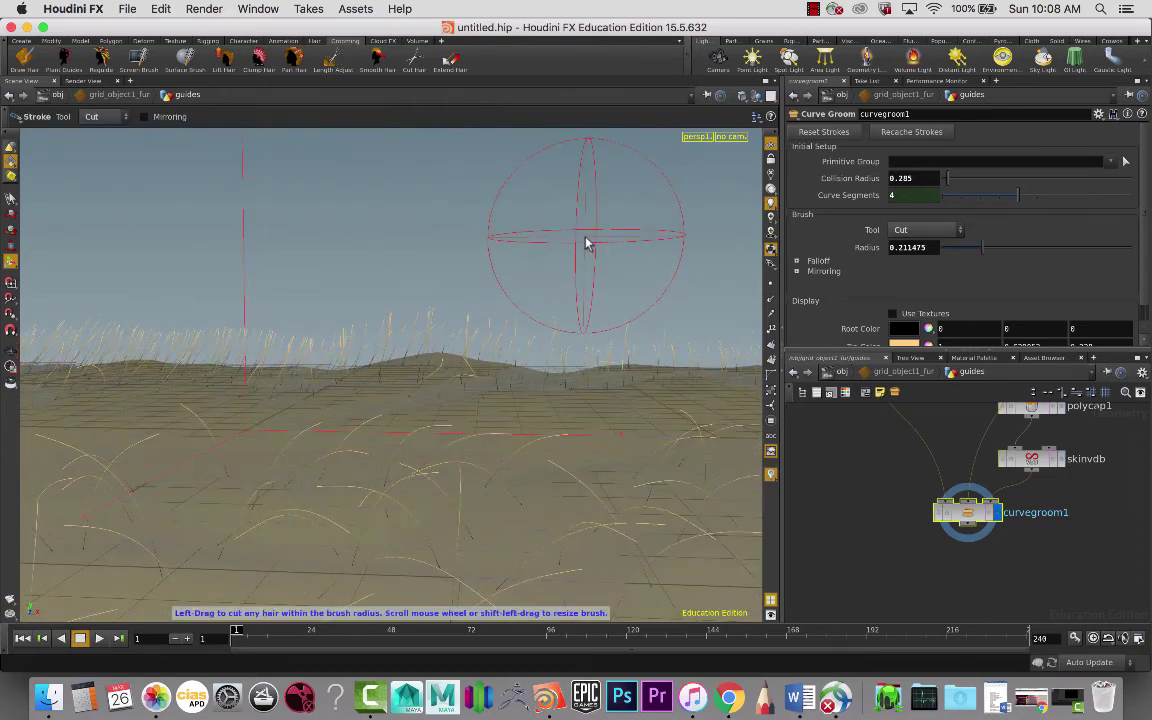
Cut back the guide tips overhanging the hill's outer slope with the Cut brush
key("Escape")
left_click_drag(519, 221, 316, 242)
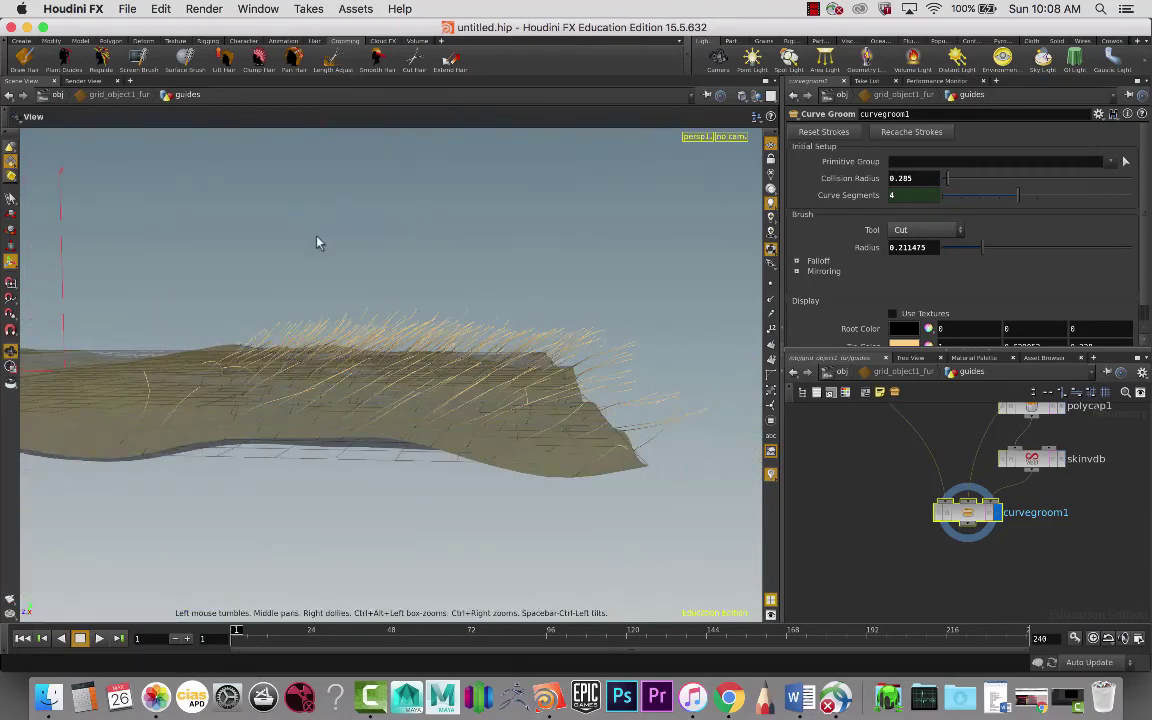
key("Return")
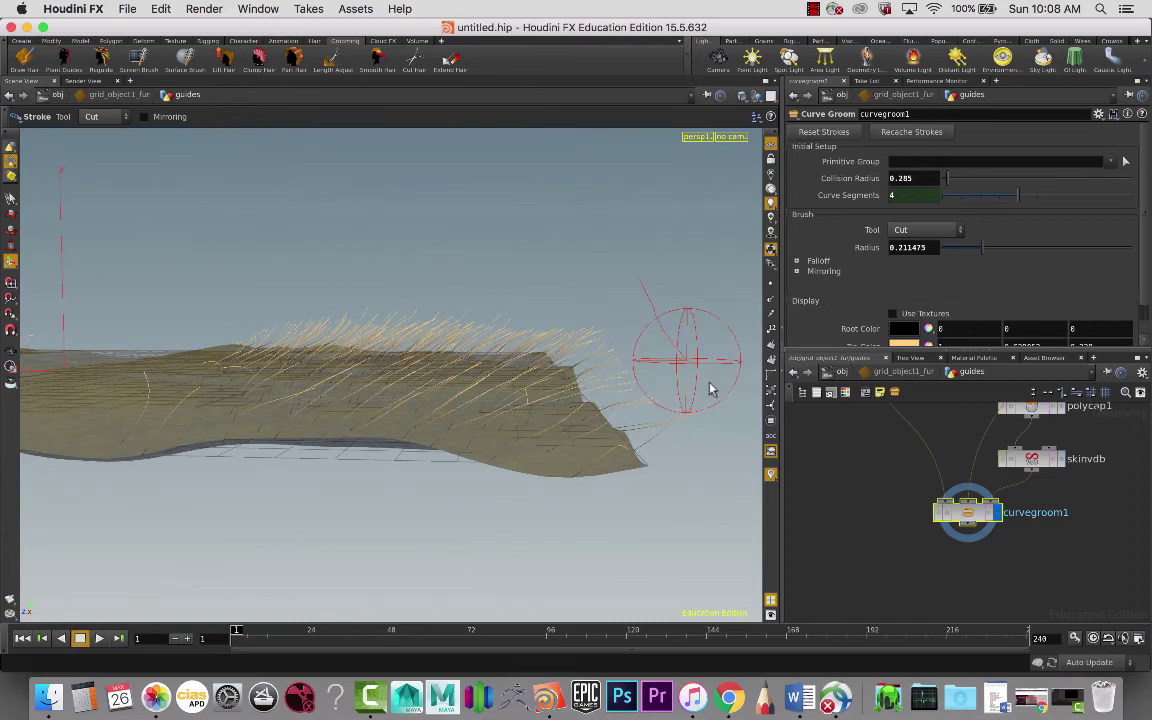
Activate the Render Region tool to preview the groomed guides on the hill
key("Escape")
mouse_move(702, 386)
left_mouse_down()
mouse_move(710, 393)
mouse_move(602, 357)
mouse_move(728, 391)
mouse_move(345, 347)
left_mouse_up()
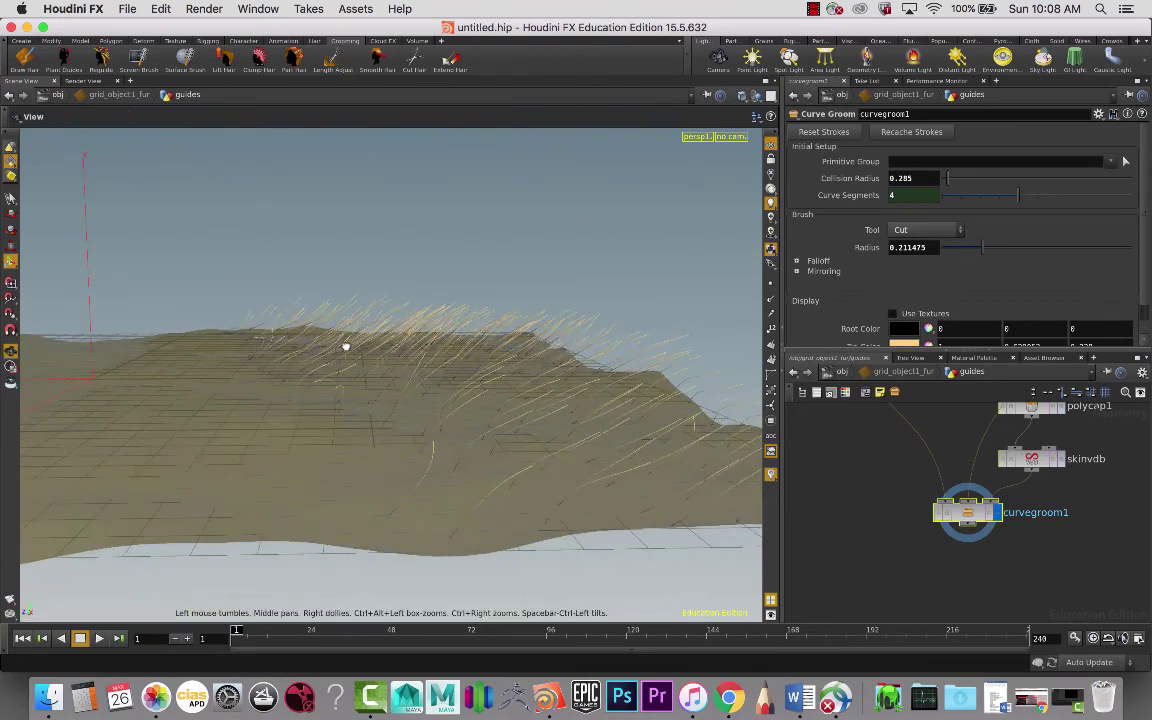
key("Return")
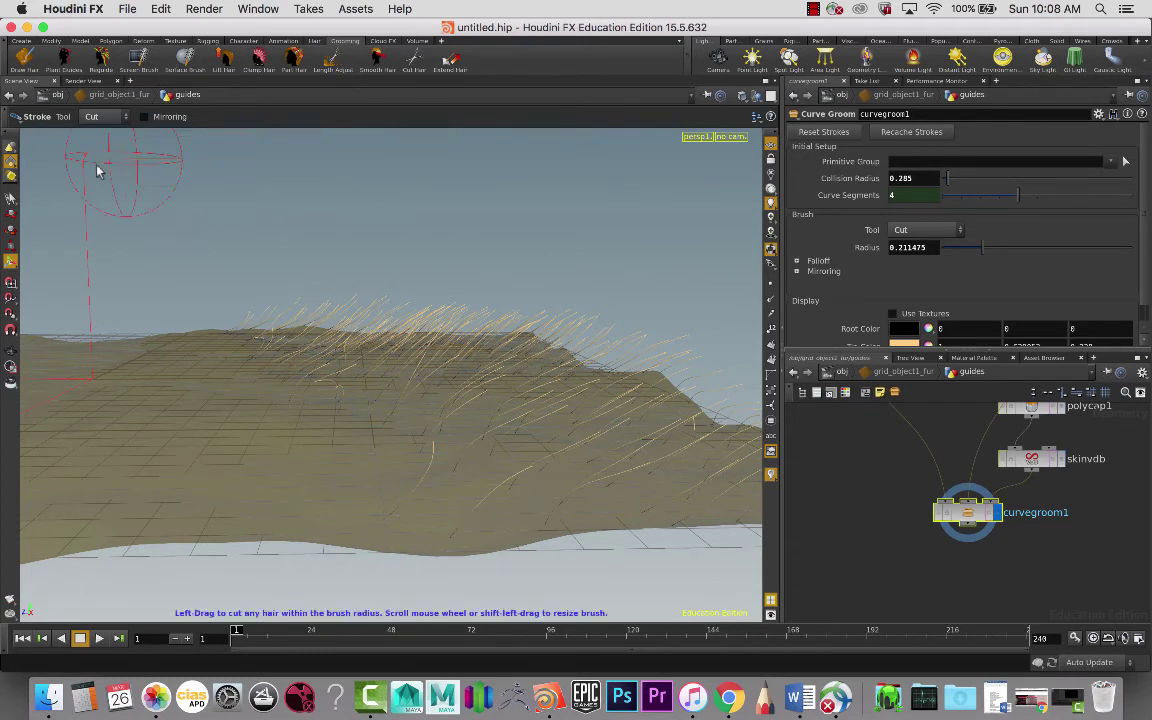
left_click(11, 367)
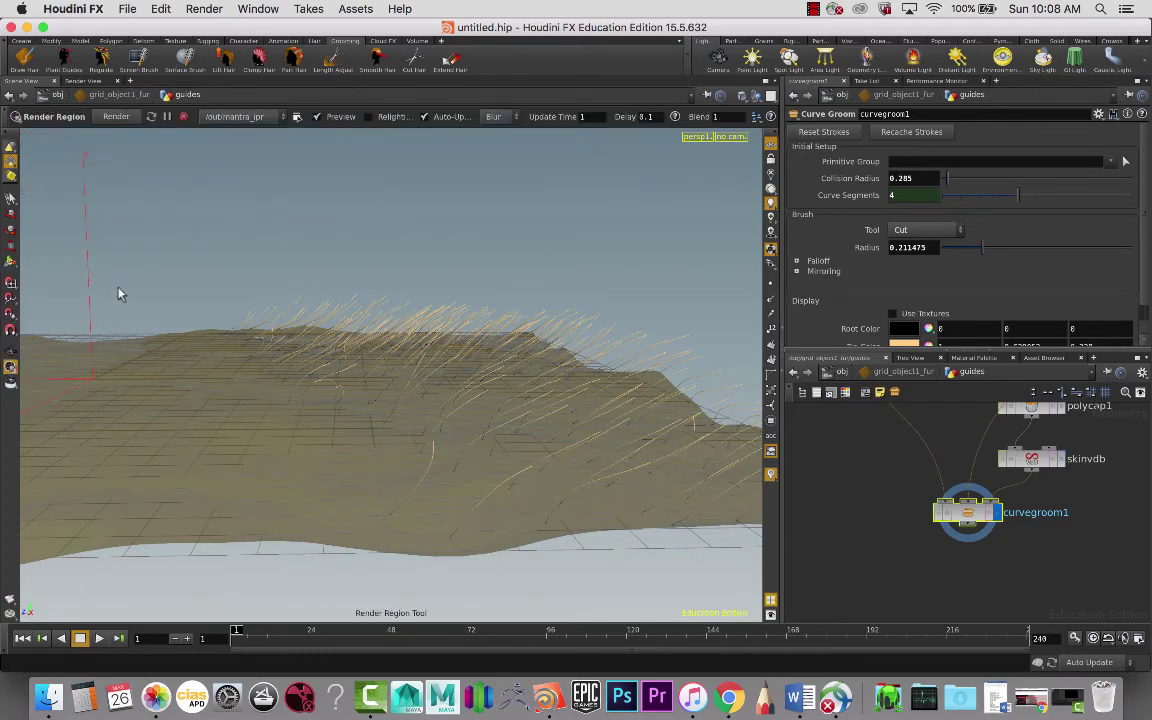